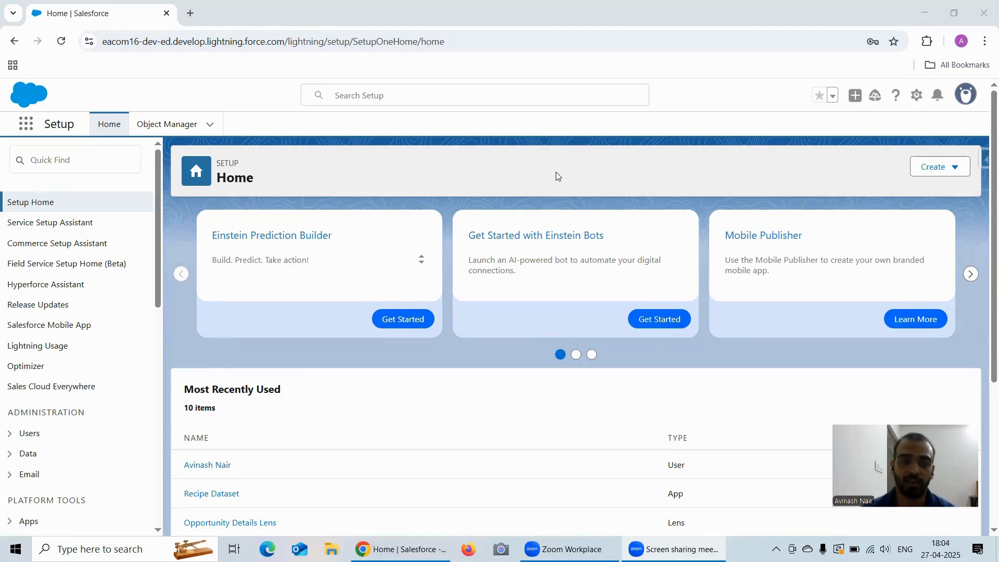
# Launch Analytics Studio from the App Launcher and open Data Manager's Monitor list of recent jobs.
pyautogui.click(25, 125)
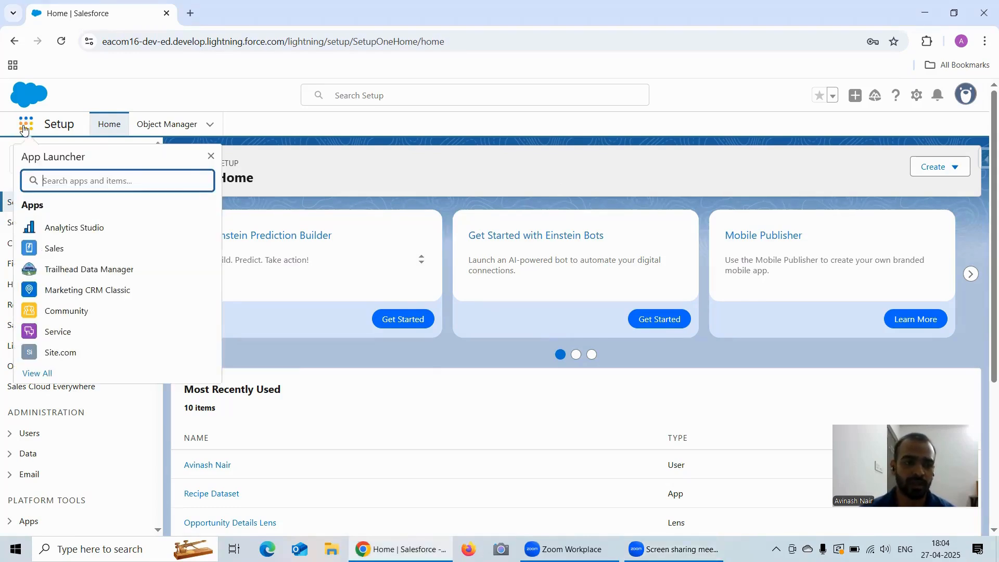
pyautogui.click(86, 234)
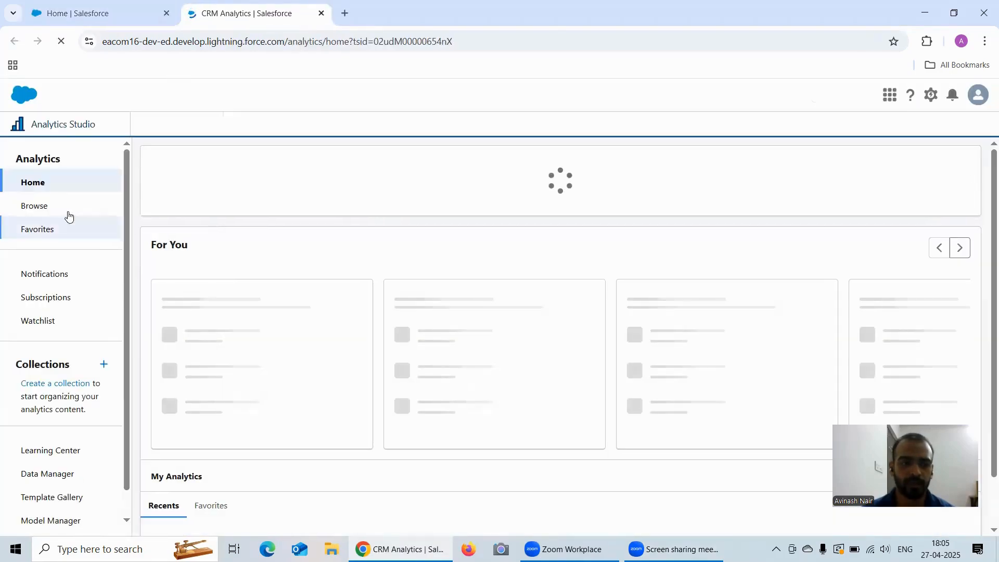
pyautogui.click(52, 207)
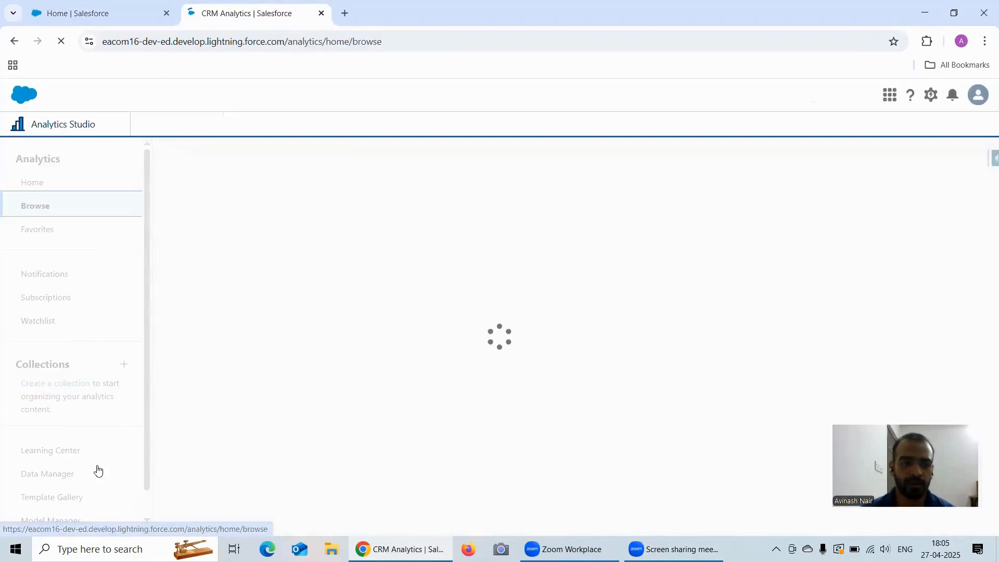
pyautogui.click(64, 474)
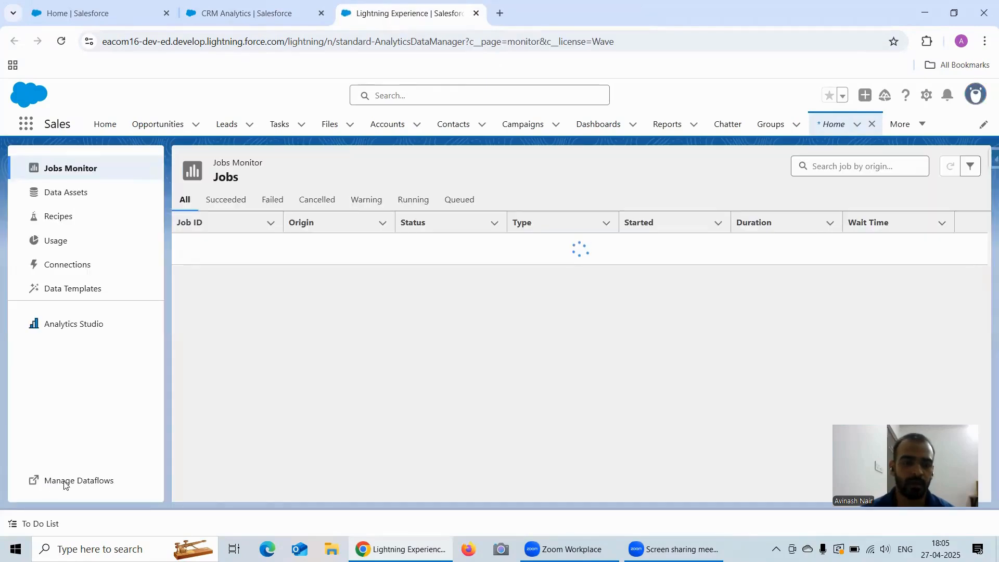
pyautogui.click(65, 484)
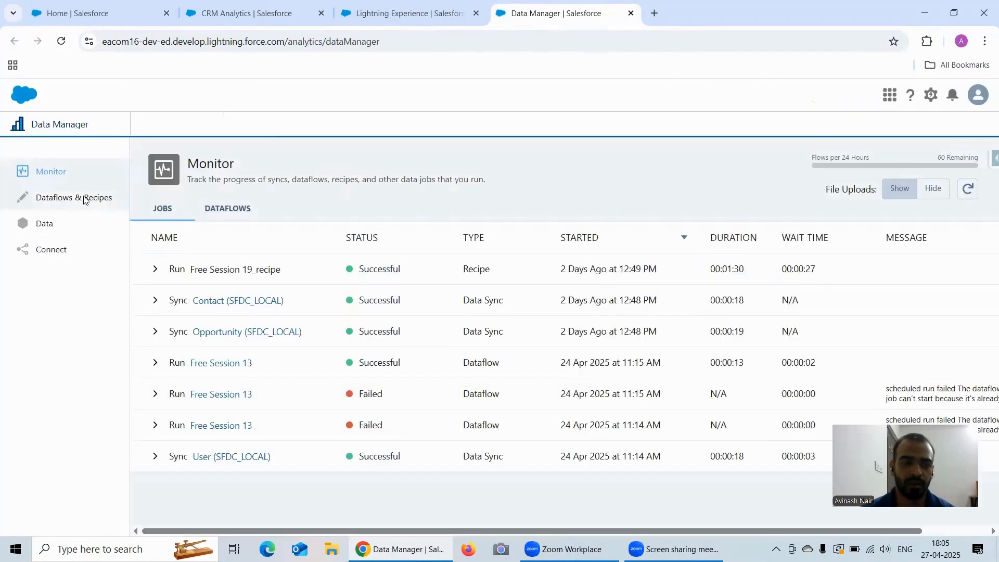
pyautogui.click(85, 201)
# Create an empty dataflow named 'Free Session 14' from the Dataflows list.
pyautogui.click(234, 210)
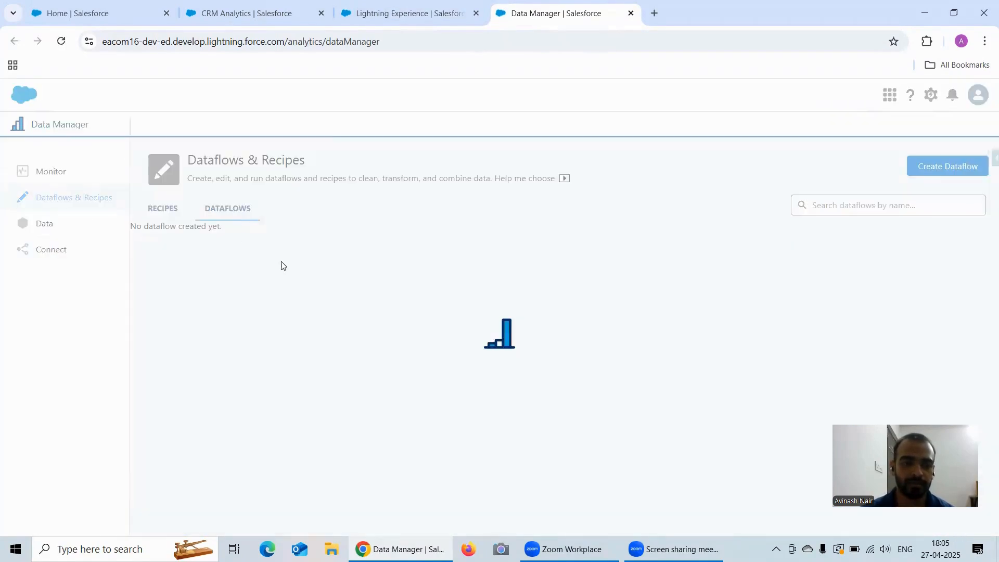
pyautogui.scroll(-1, 296, 303)
pyautogui.scroll(-3, 296, 303)
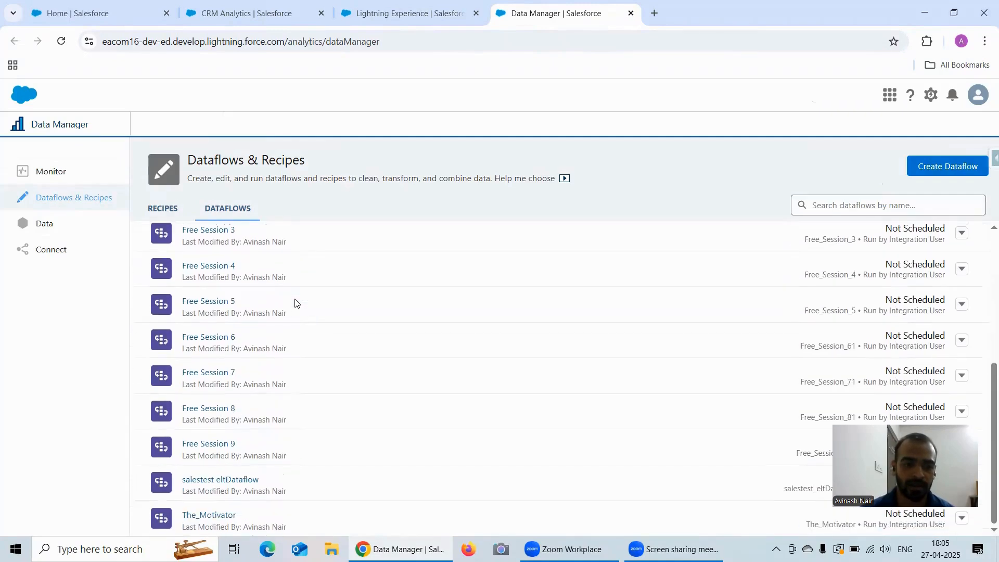
pyautogui.scroll(5, 296, 303)
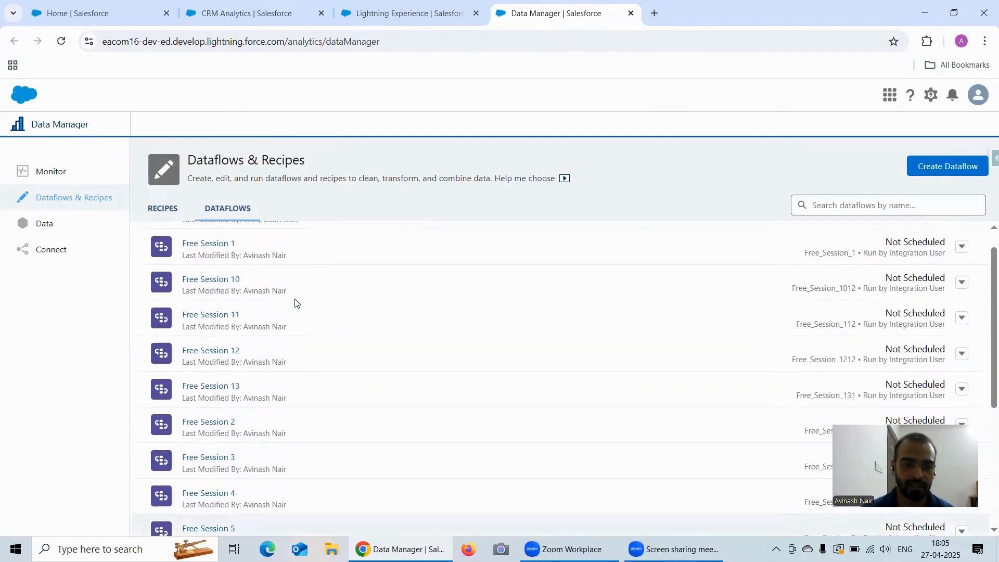
pyautogui.click(947, 167)
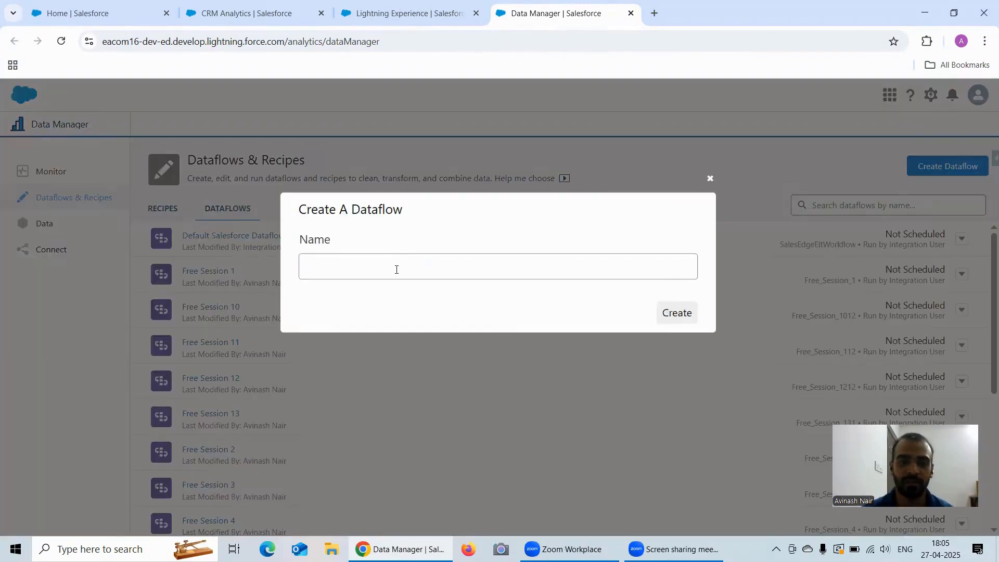
pyautogui.write('Free ')
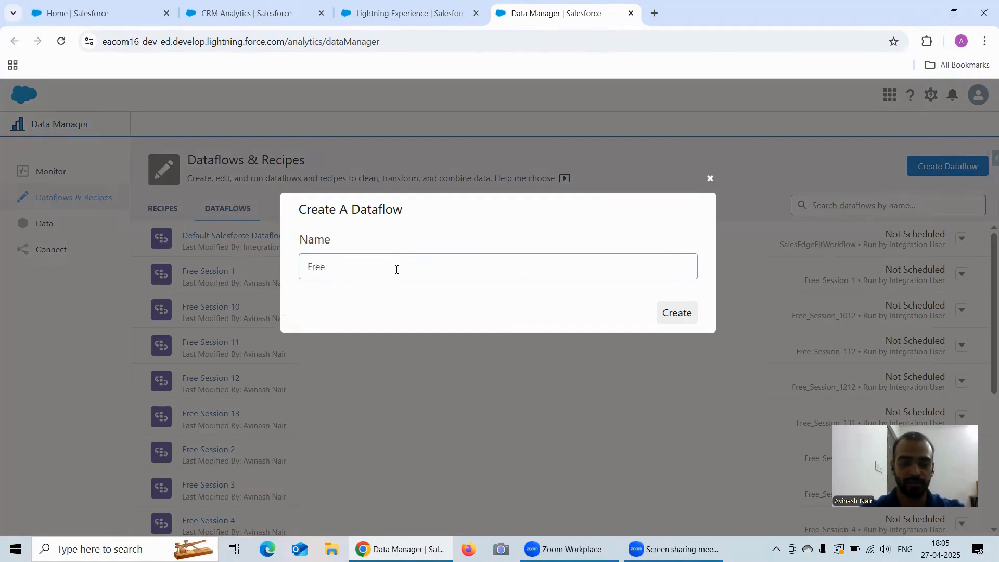
pyautogui.write('Session 14')
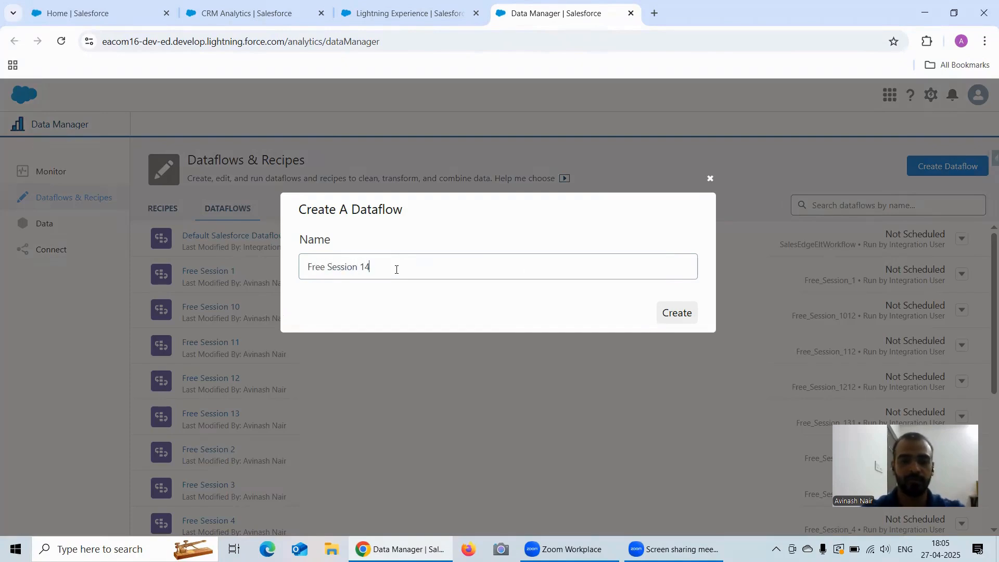
pyautogui.click(682, 312)
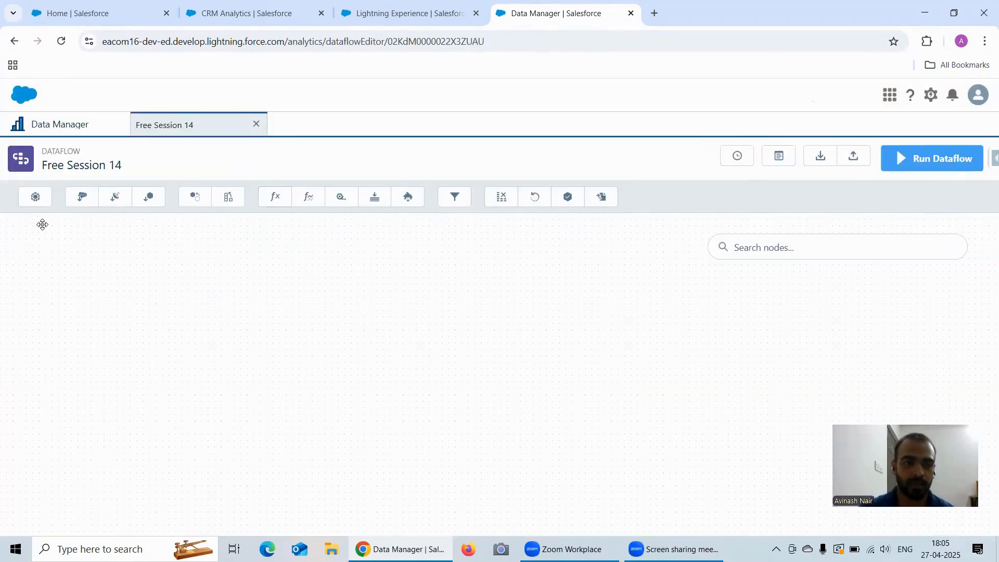
# View the Candidate Name dataset in a lens as a values table of Candidate Name and ID.
pyautogui.click(234, 12)
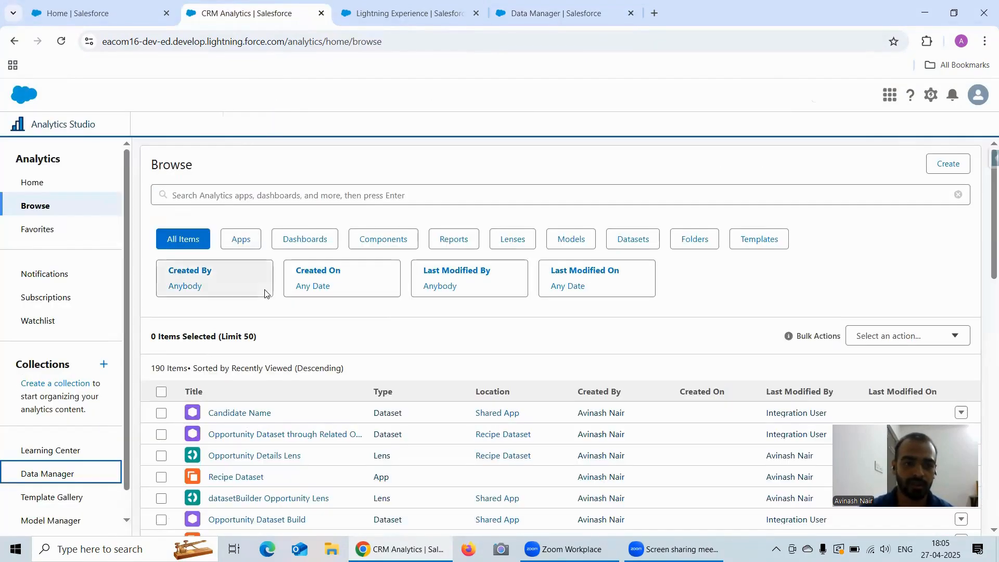
pyautogui.scroll(-2, 260, 322)
pyautogui.scroll(1, 262, 348)
pyautogui.scroll(-2, 259, 344)
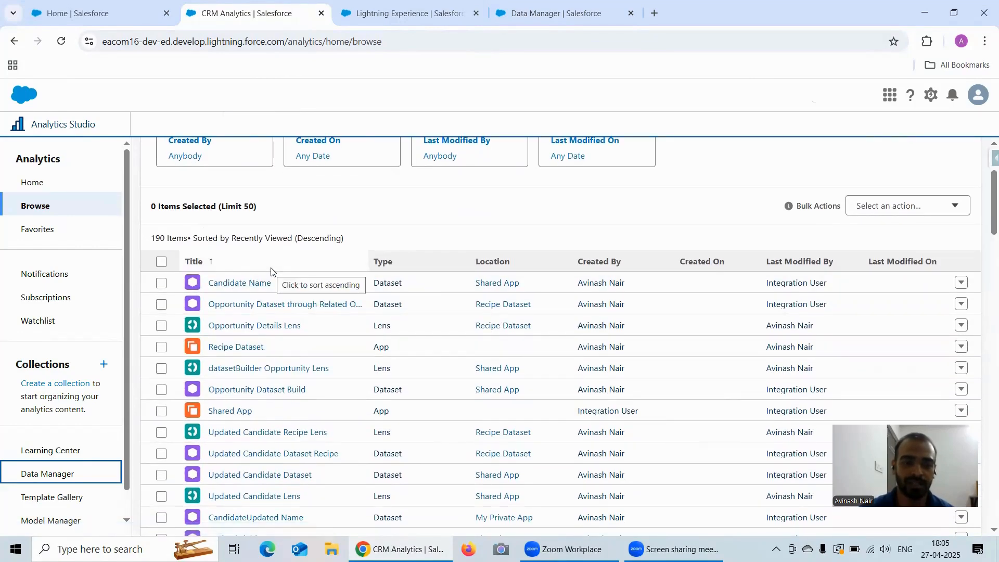
pyautogui.click(257, 283)
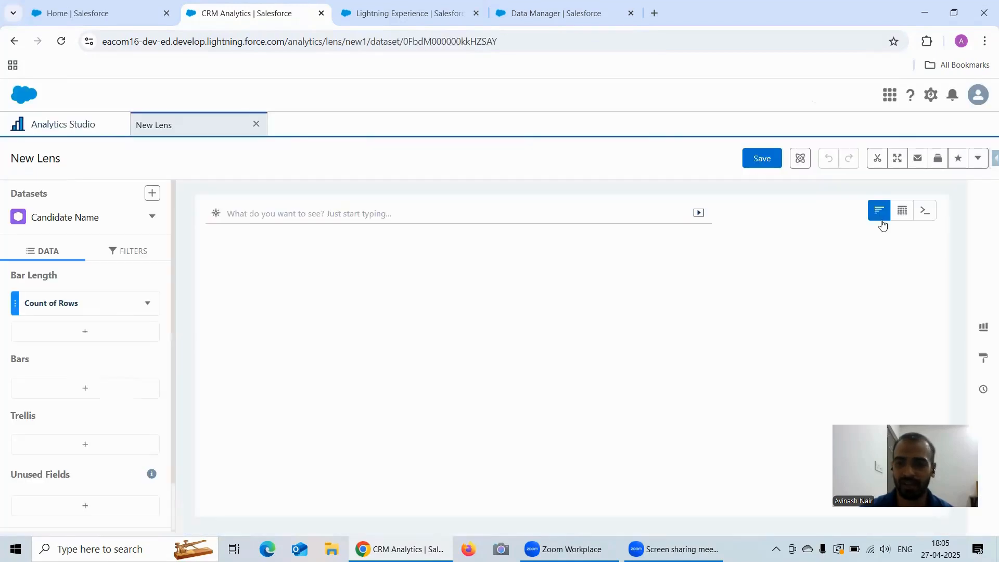
pyautogui.moveTo(906, 217)
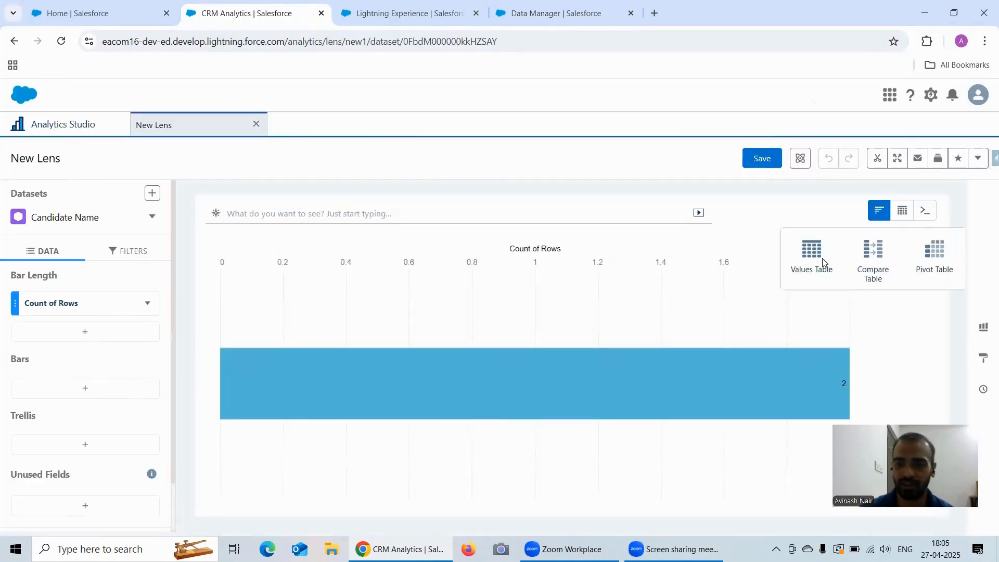
pyautogui.click(808, 258)
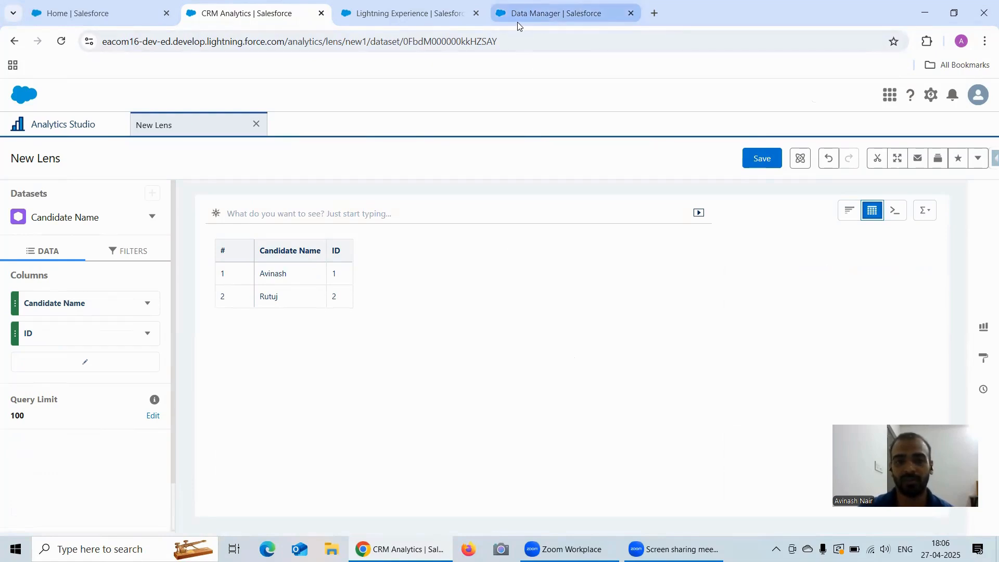
pyautogui.moveTo(518, 25)
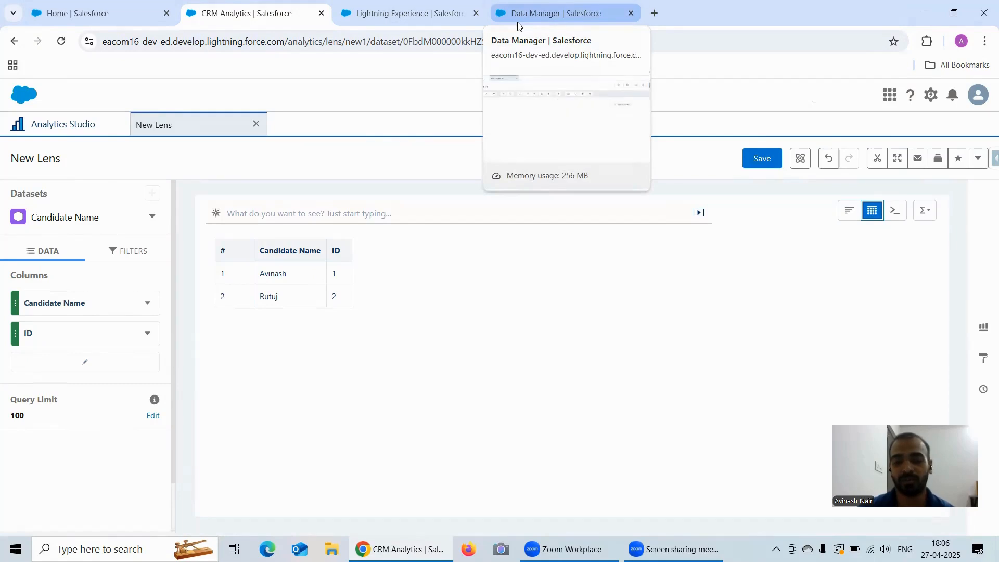
pyautogui.click(517, 19)
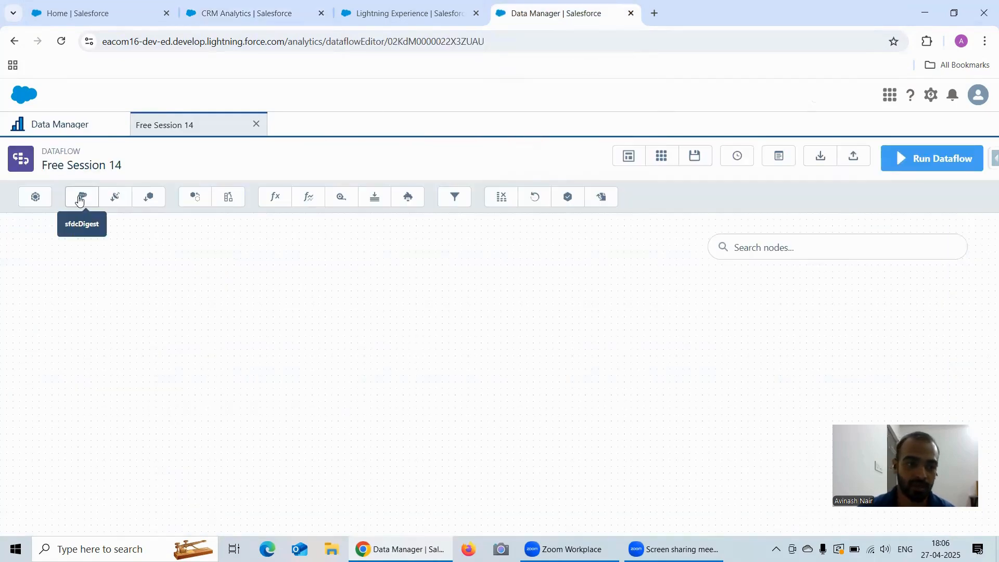
# Add an edgemart node named 'Candidate Name' that loads the Candidate_Name dataset.
pyautogui.click(151, 198)
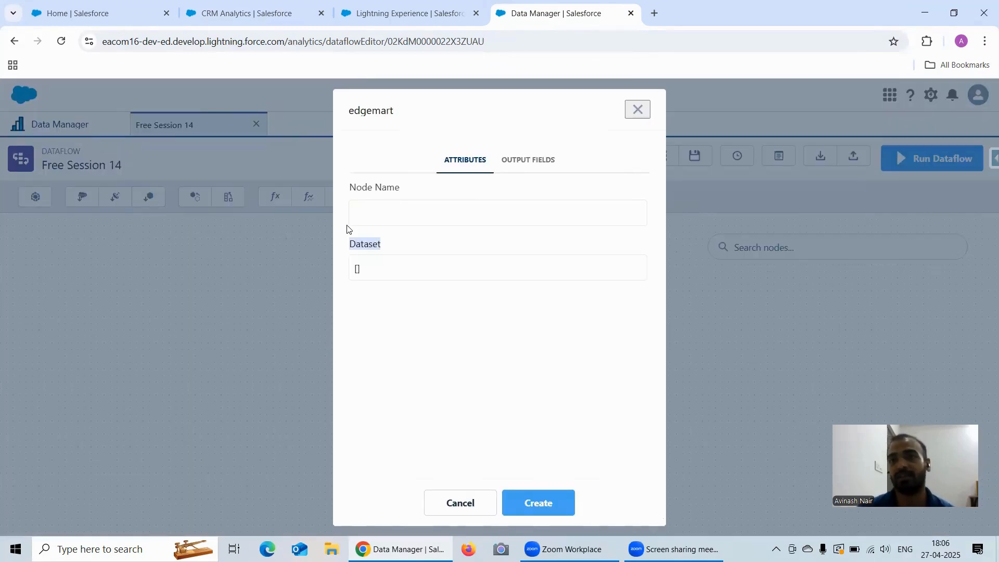
pyautogui.click(399, 213)
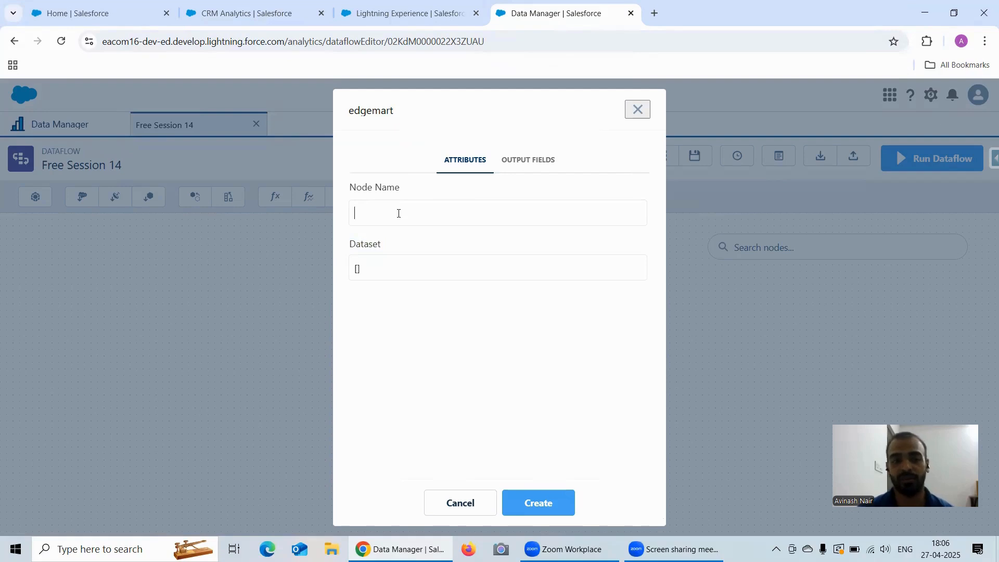
pyautogui.write('C')
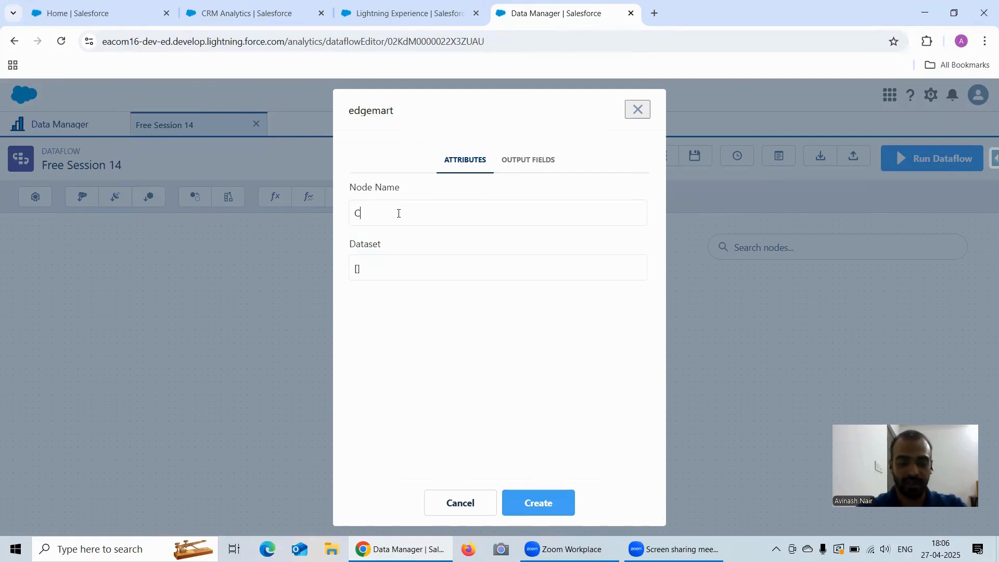
pyautogui.write('andidate Name')
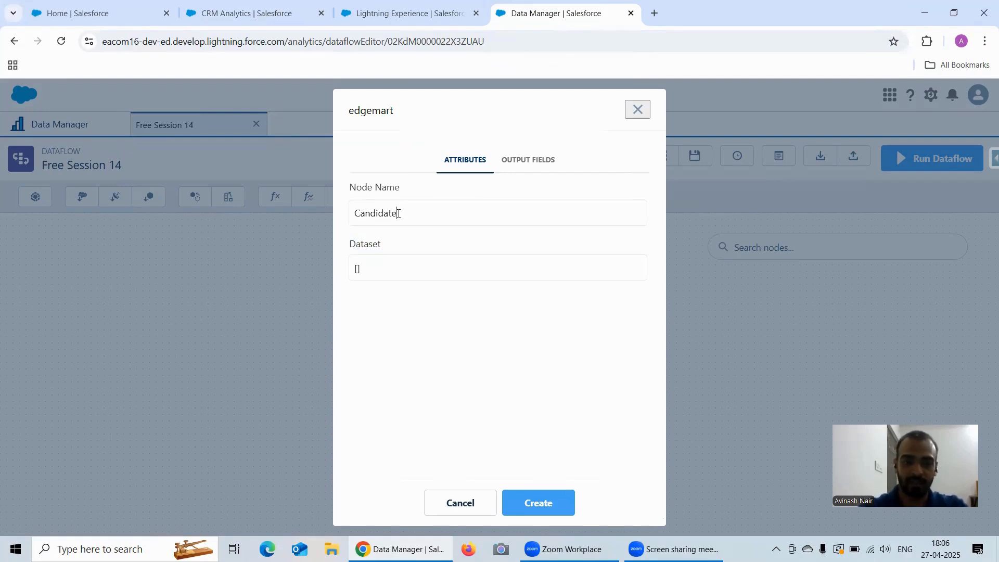
pyautogui.click(394, 270)
pyautogui.write('Candida')
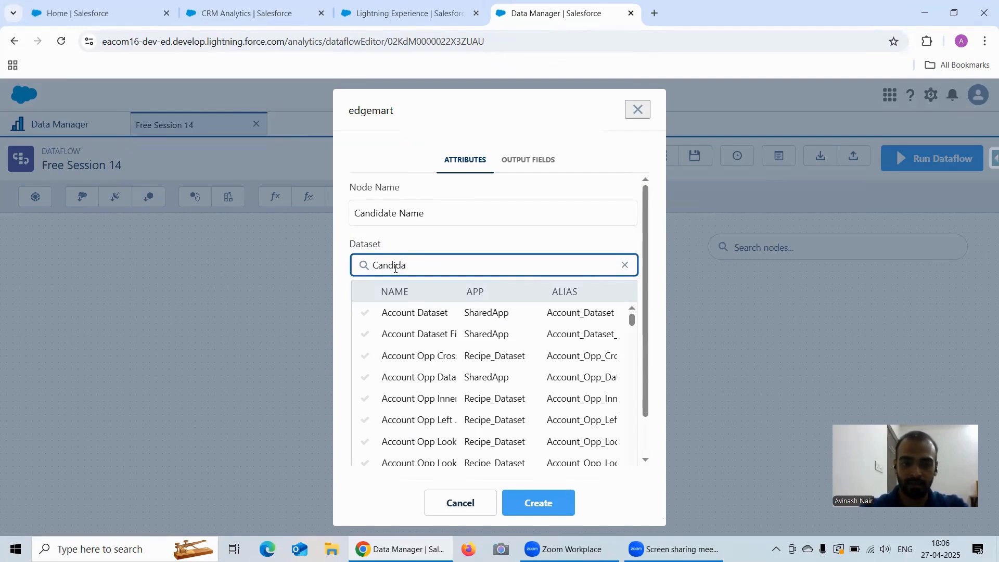
pyautogui.click(423, 314)
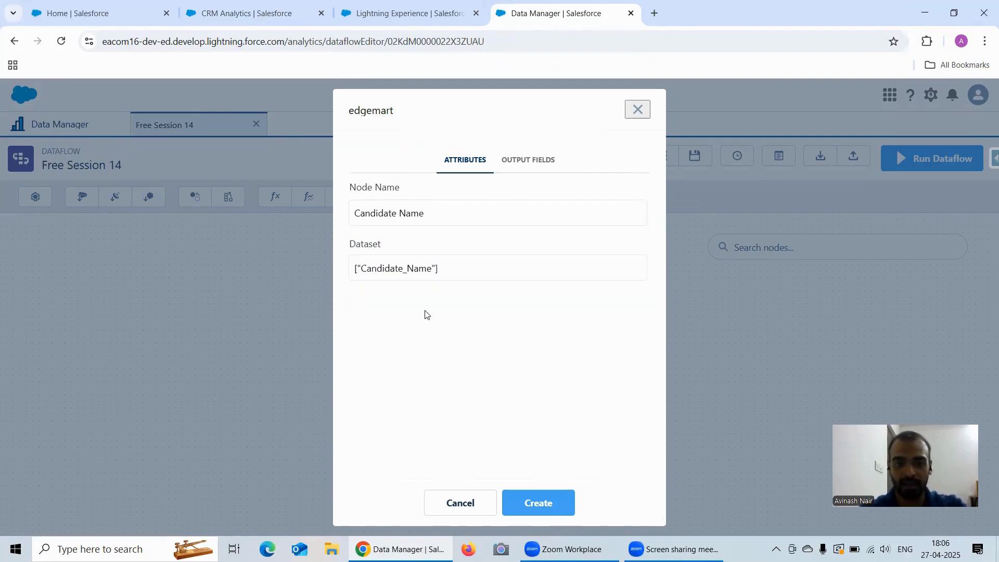
pyautogui.click(539, 503)
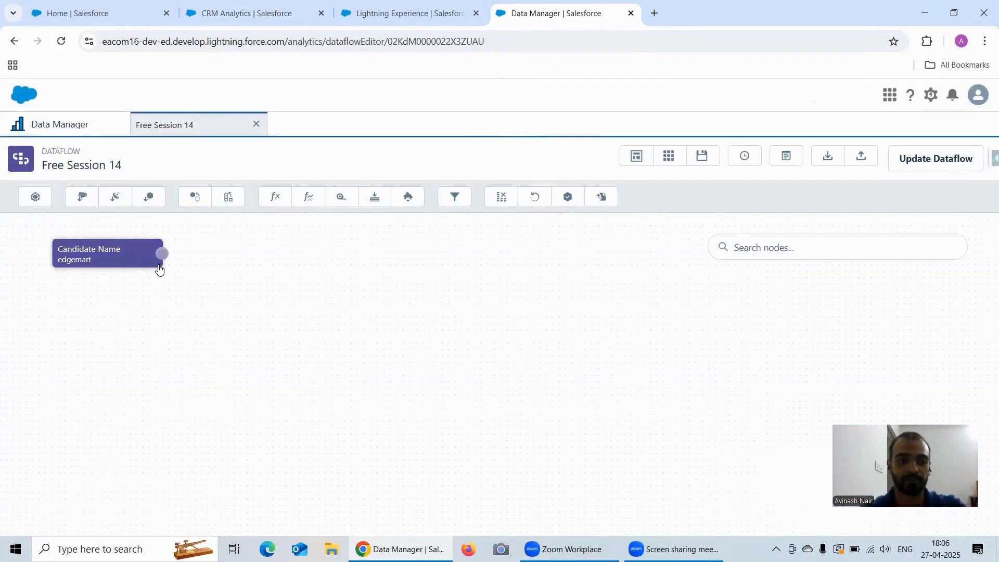
pyautogui.click(347, 204)
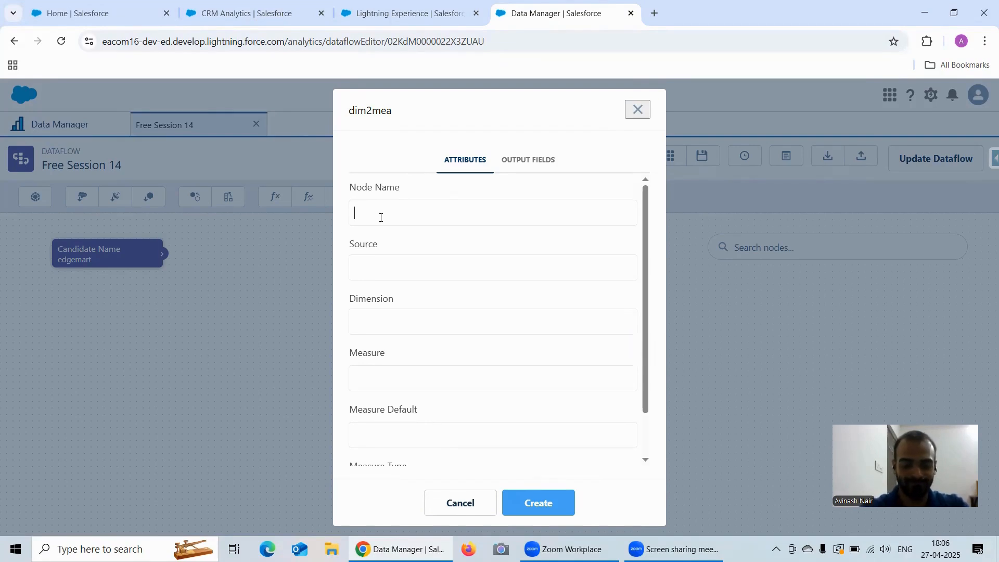
# Create an IDToMeasure node converting Candidate Name's ID dimension into a RollNo measure.
pyautogui.write('Id')
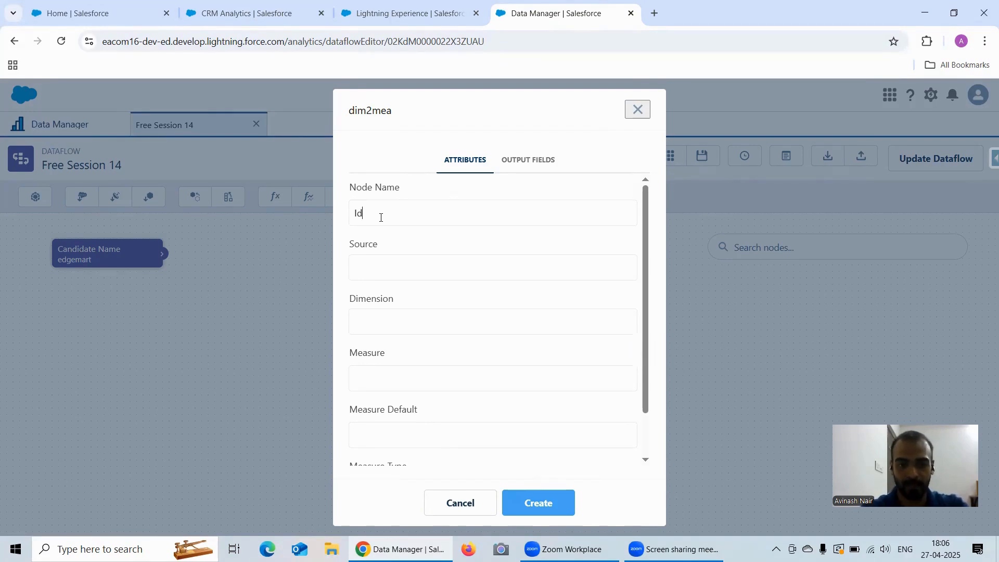
pyautogui.press('BackSpace')
pyautogui.write('DT')
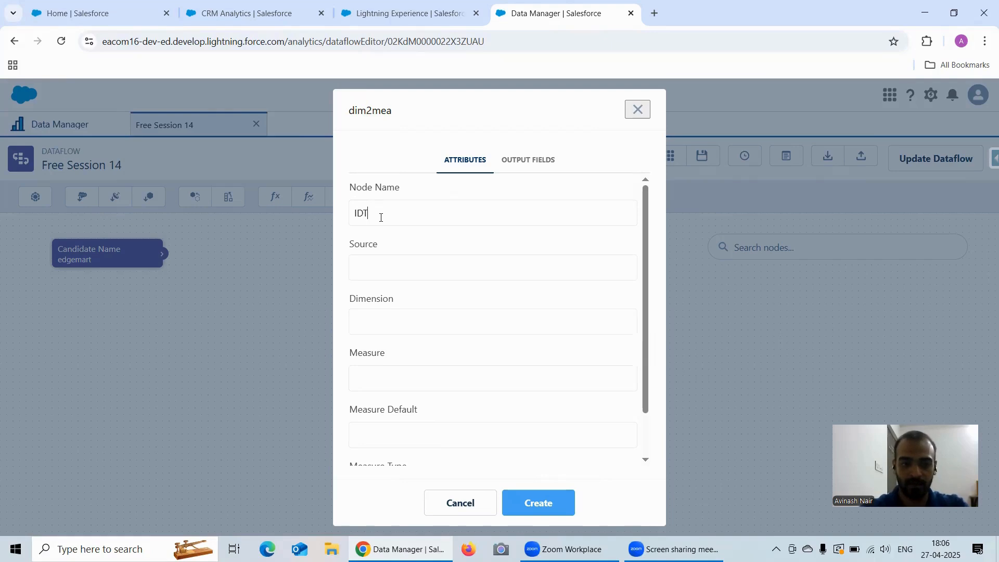
pyautogui.write('o')
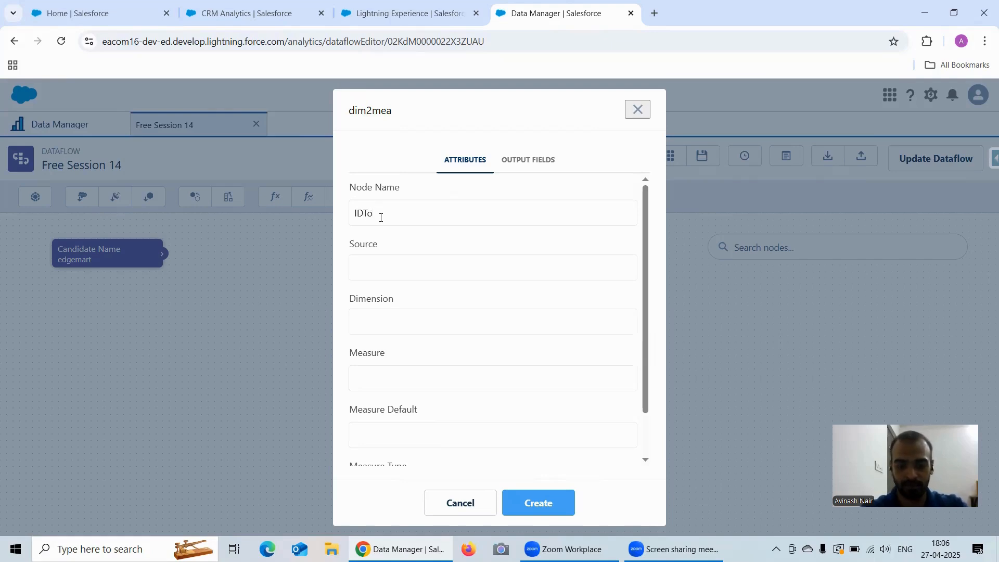
pyautogui.write('Measure')
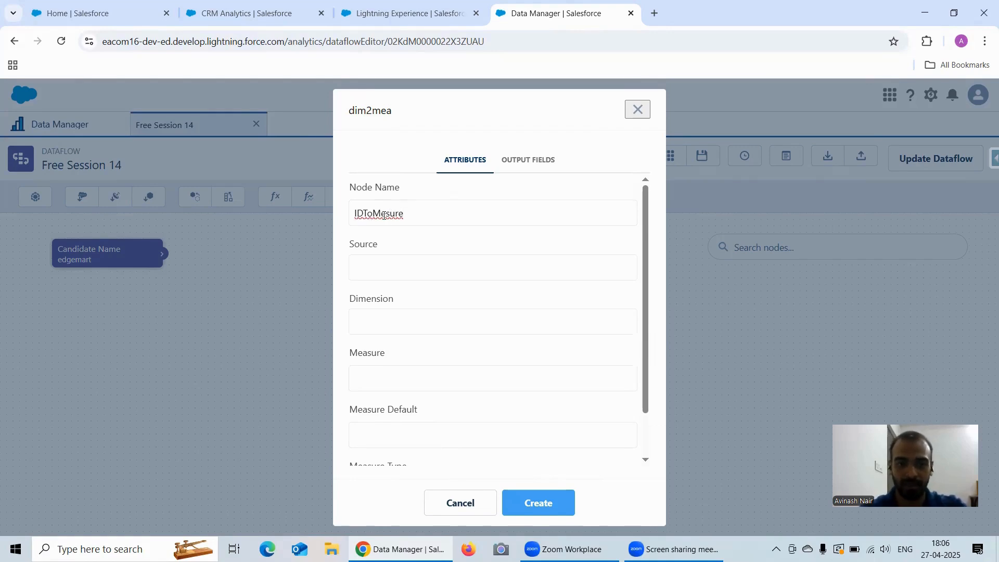
pyautogui.click(392, 270)
pyautogui.click(403, 292)
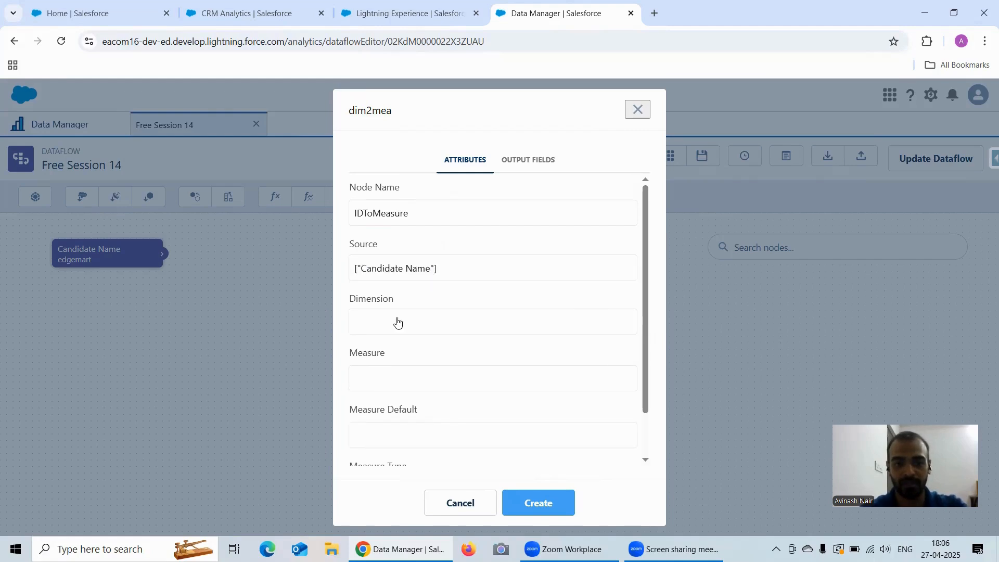
pyautogui.click(397, 321)
pyautogui.click(385, 368)
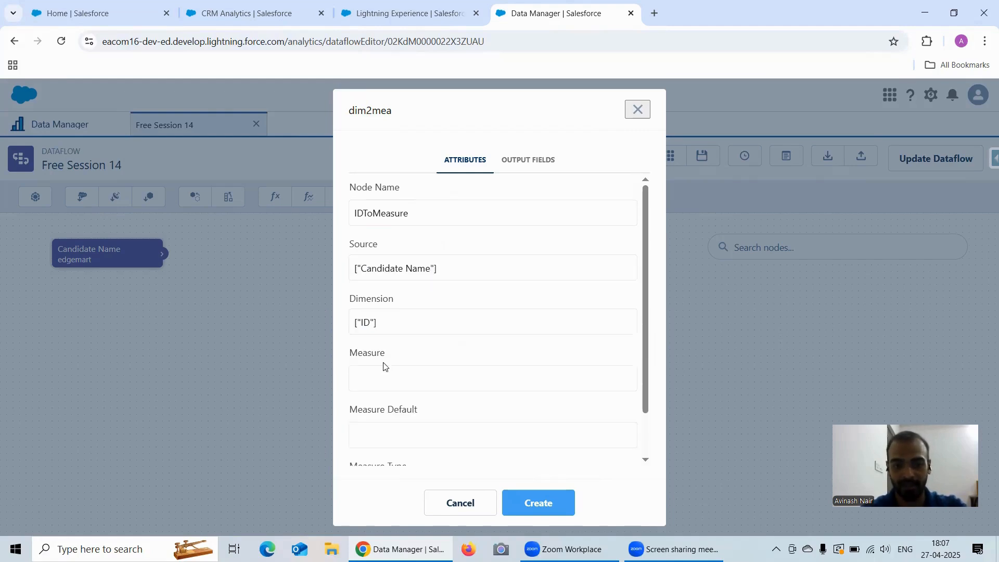
pyautogui.click(381, 376)
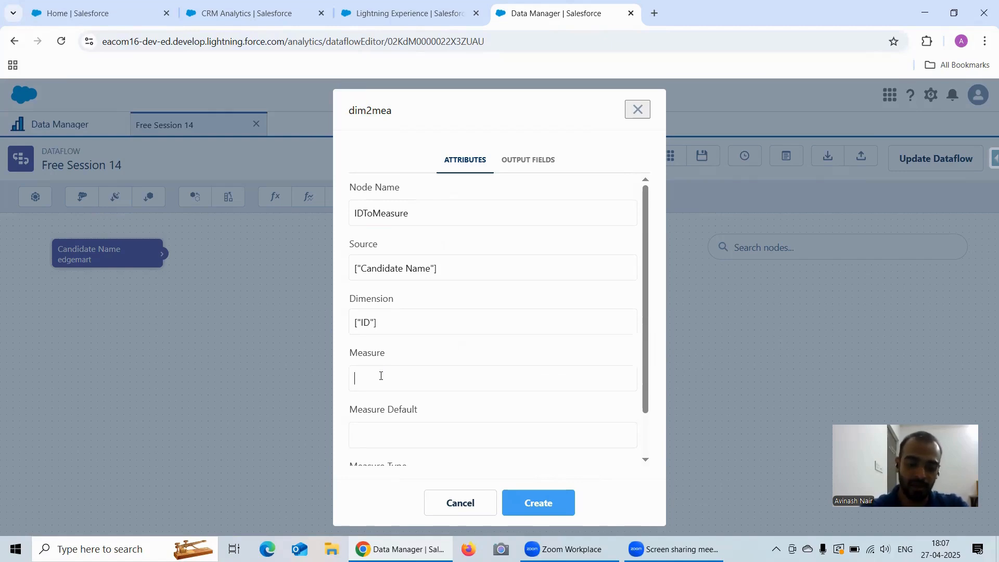
pyautogui.write('Roll')
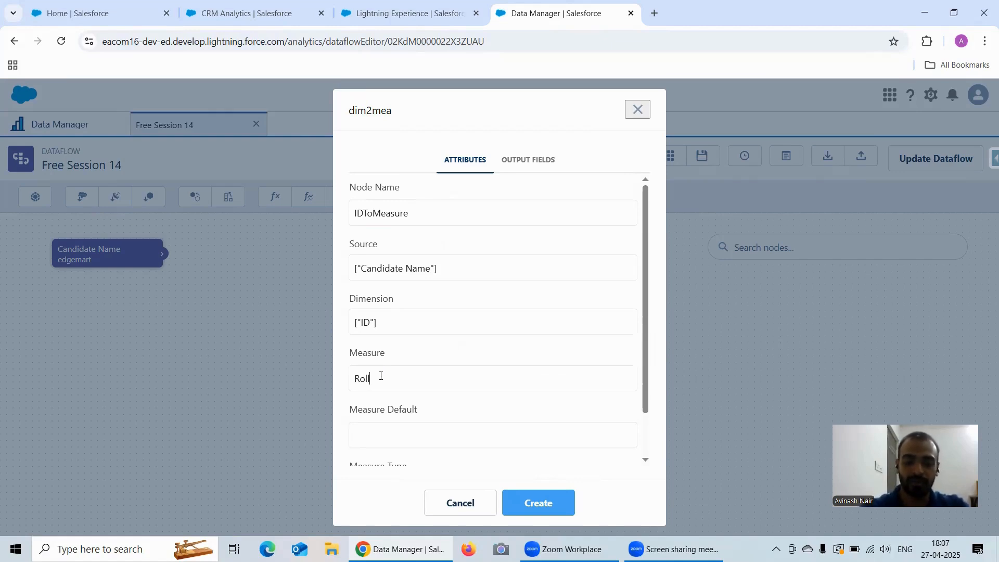
pyautogui.write('No')
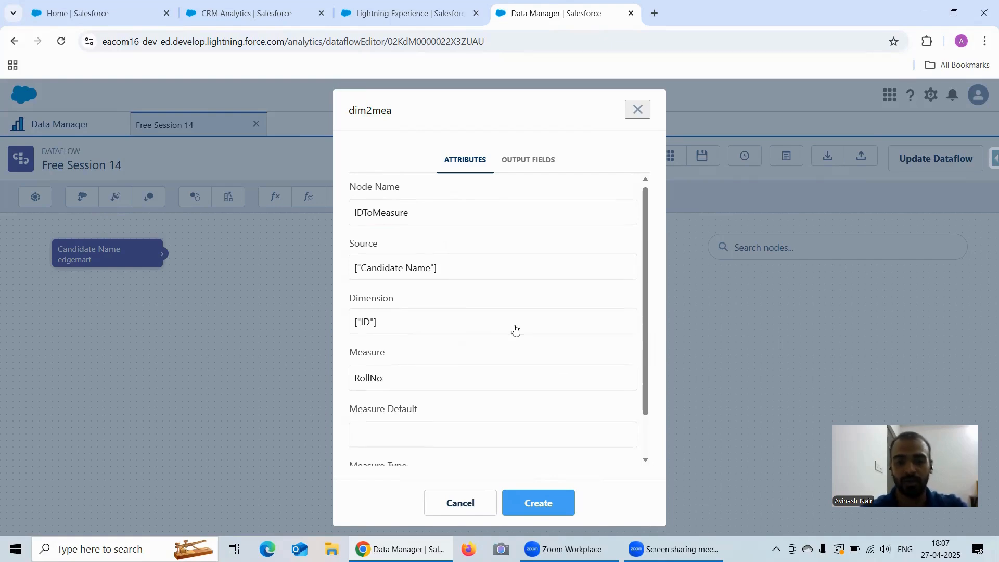
pyautogui.scroll(-1, 457, 329)
pyautogui.click(395, 382)
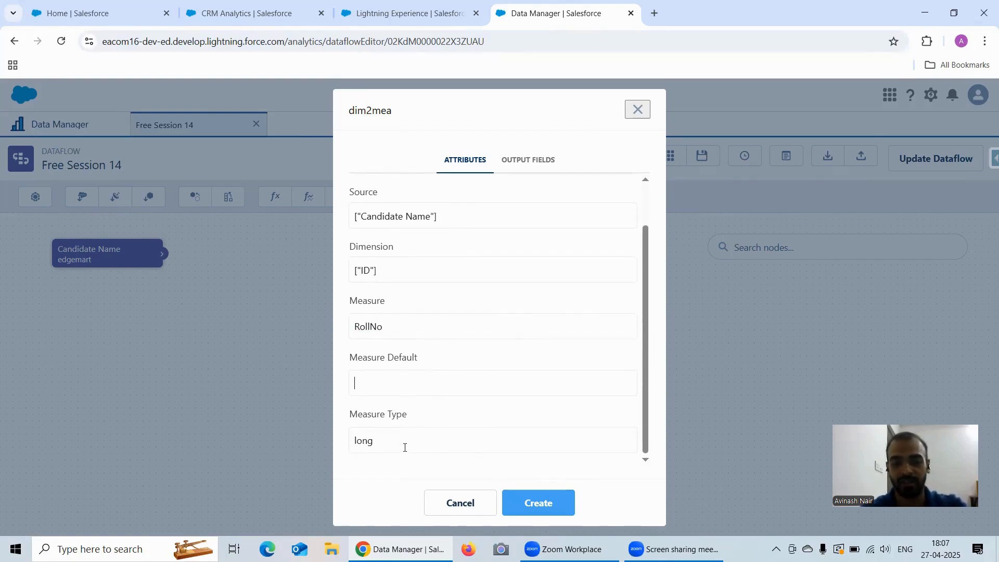
pyautogui.click(544, 506)
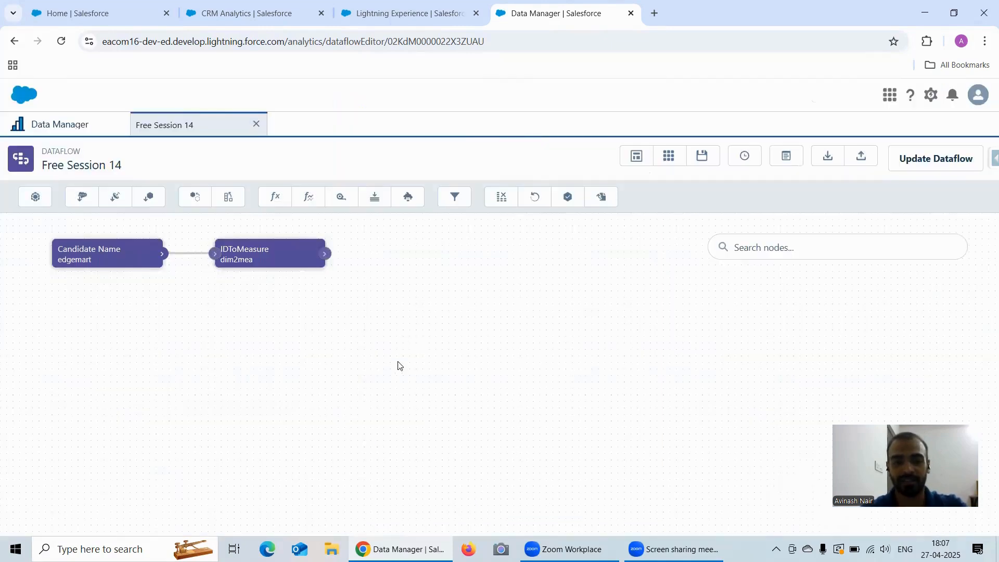
# Rename the IDToMeasure node's measure from RollNo to RollNumber and save.
pyautogui.click(250, 257)
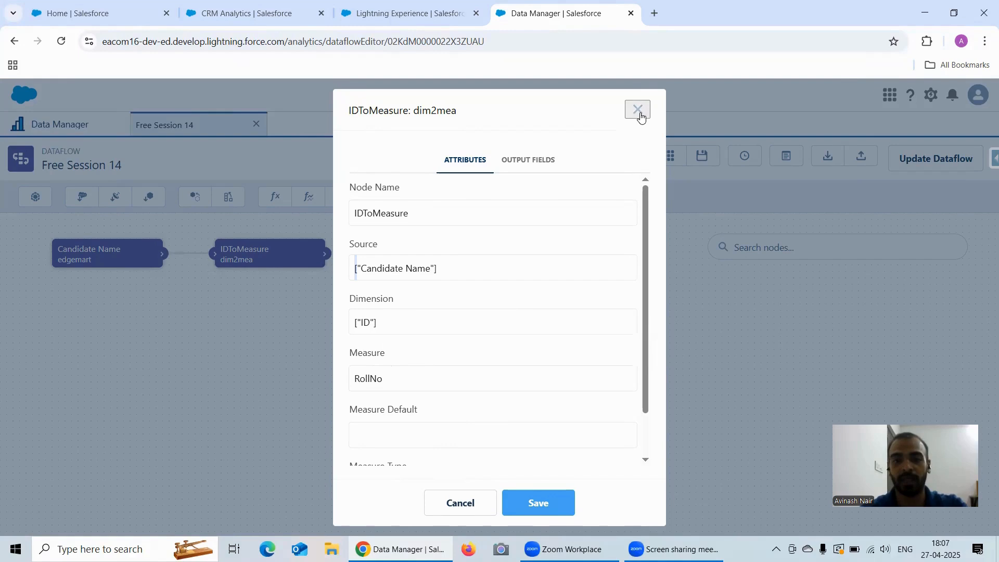
pyautogui.click(411, 379)
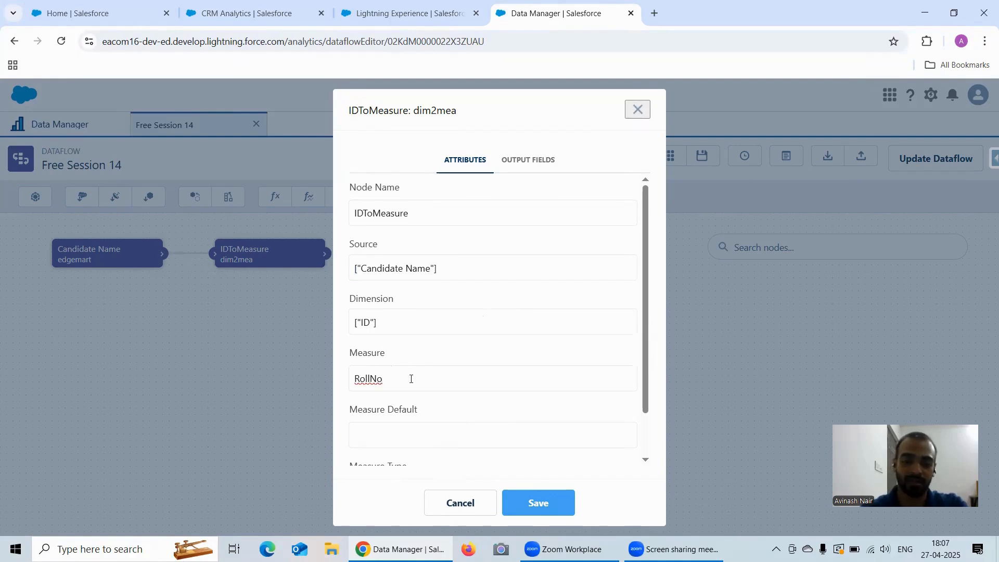
pyautogui.press('BackSpace')
pyautogui.write('umber')
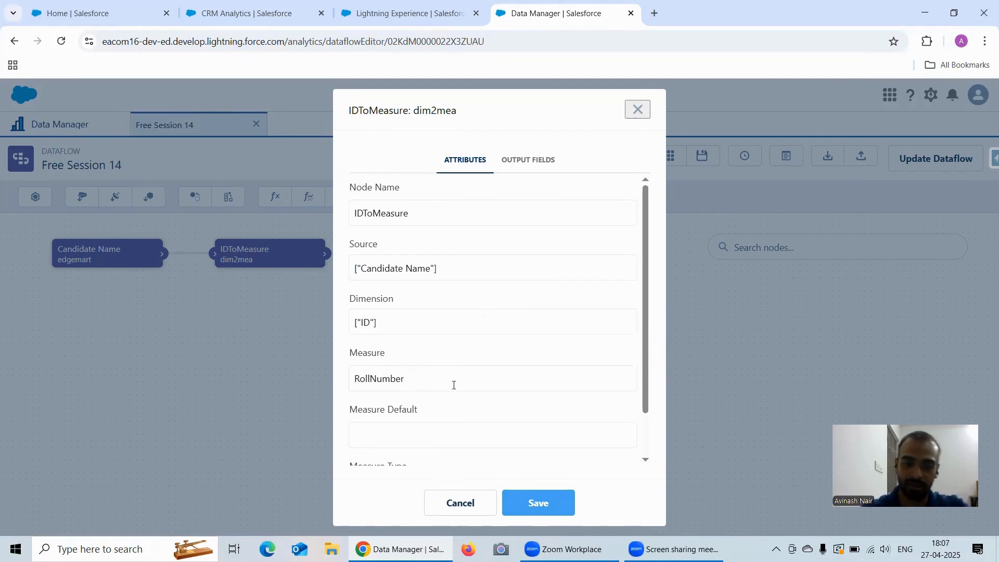
pyautogui.click(545, 500)
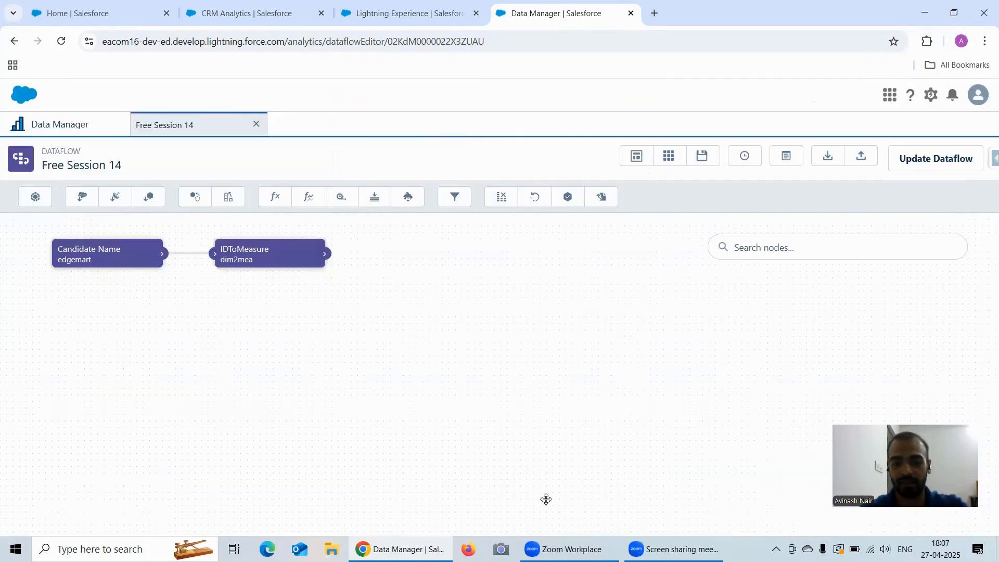
# Add a RollNumberInMeasure register node, alias RollNumberInMeasure, fed from IDToMeasure.
pyautogui.click(569, 197)
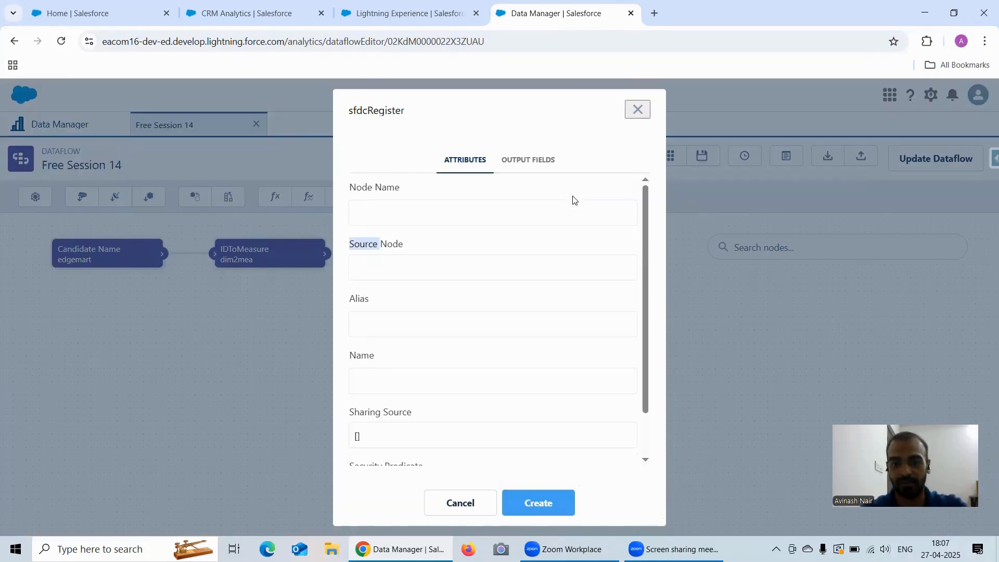
pyautogui.click(429, 217)
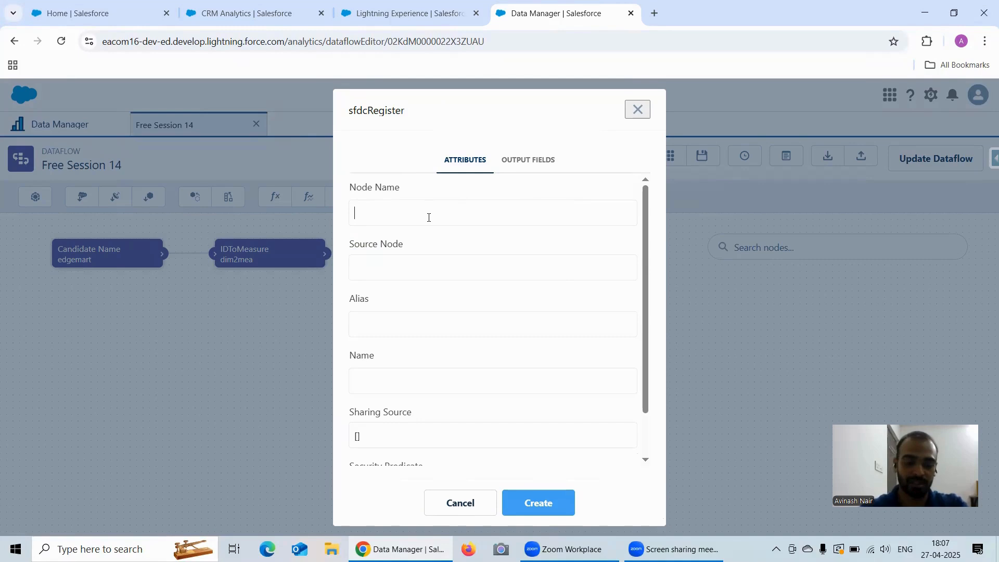
pyautogui.write('Chec')
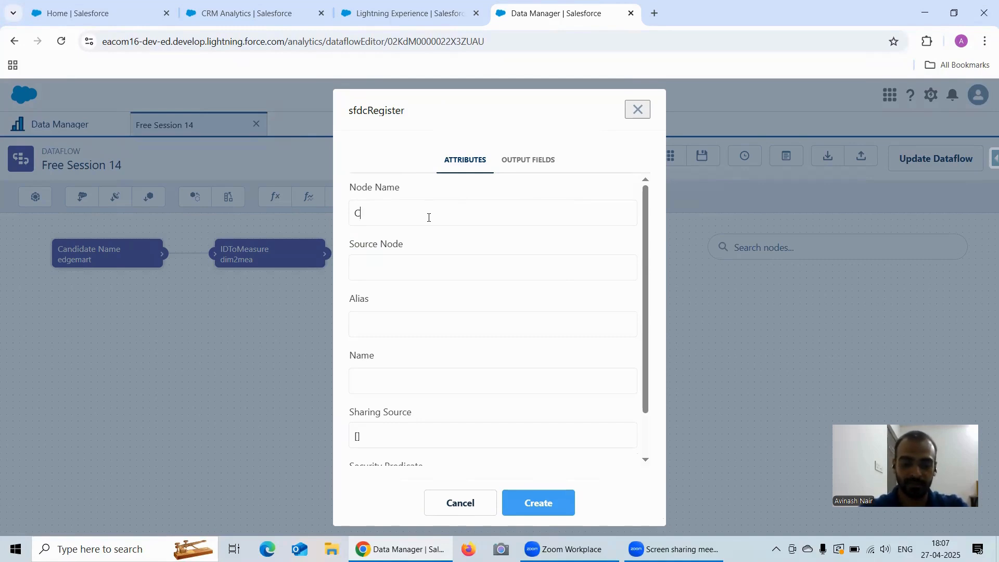
pyautogui.press('BackSpace')
pyautogui.press('BackSpace')
pyautogui.press('BackSpace')
pyautogui.press('BackSpace')
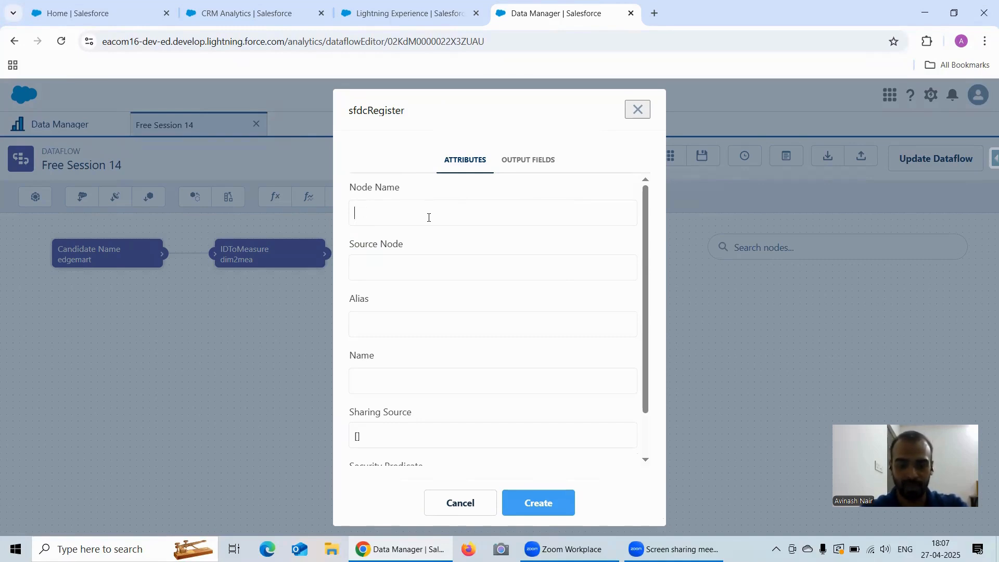
pyautogui.write('Roll')
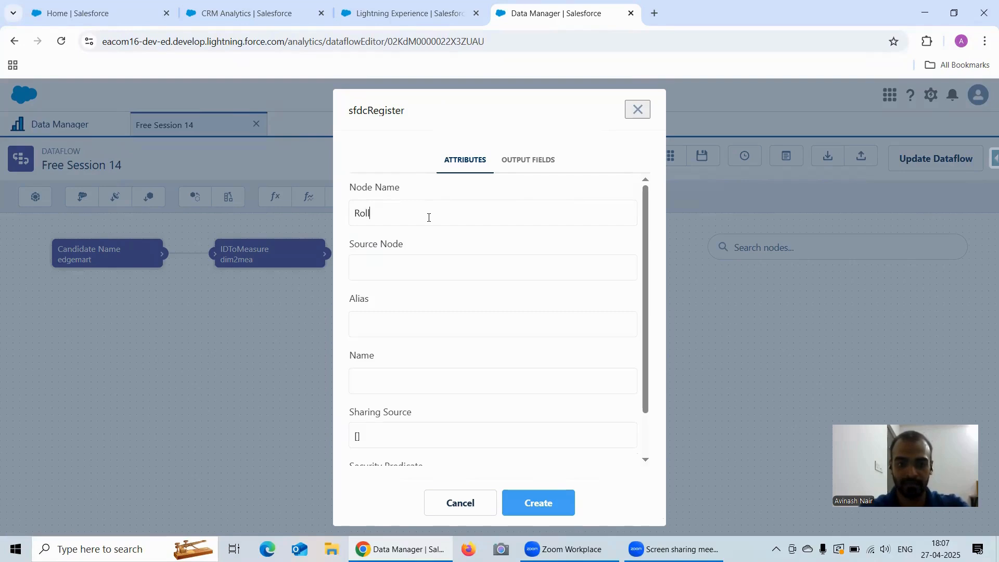
pyautogui.write('Number')
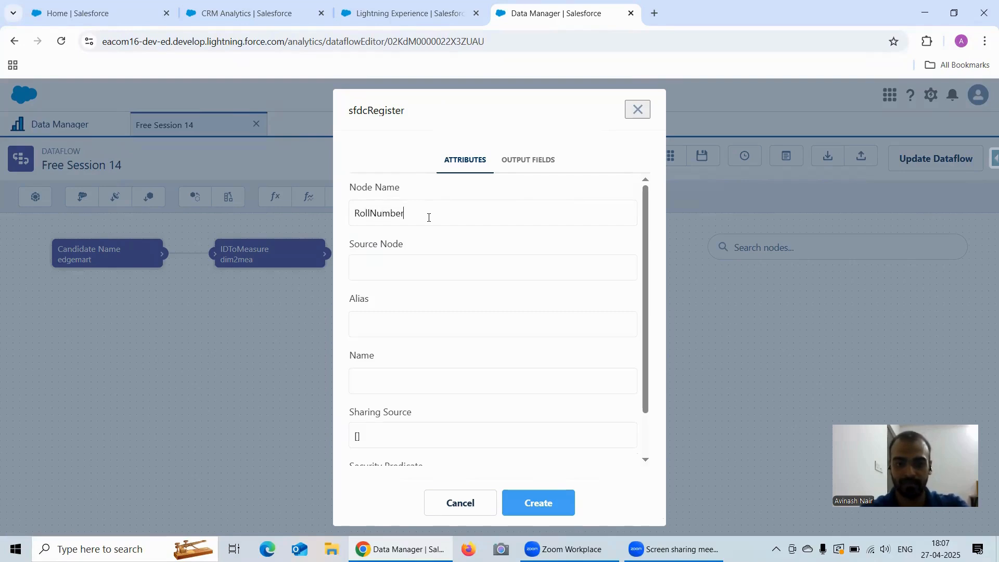
pyautogui.write('InMea')
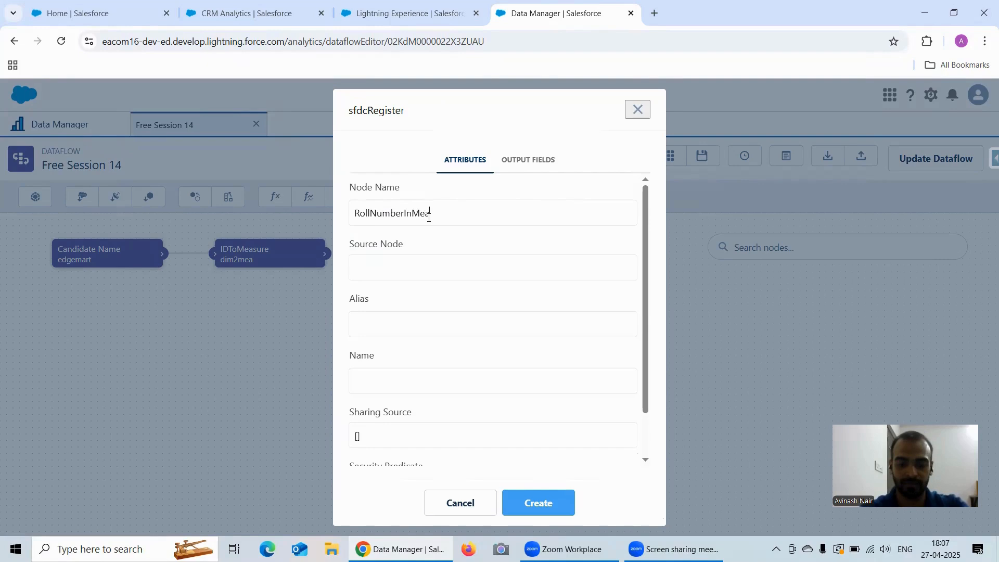
pyautogui.write('sure')
pyautogui.doubleClick(428, 217)
pyautogui.hotkey('ctrl', 'c')
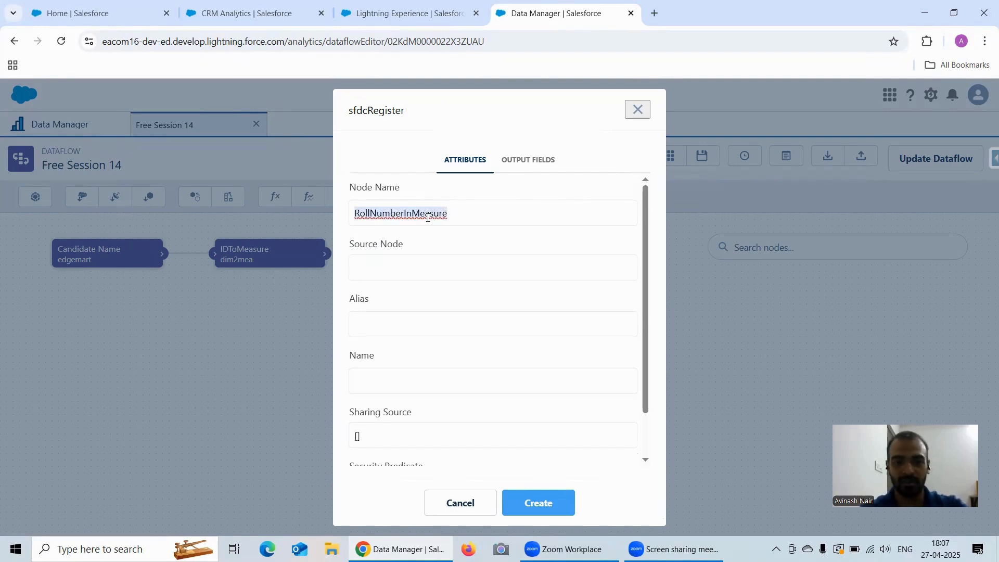
pyautogui.click(393, 323)
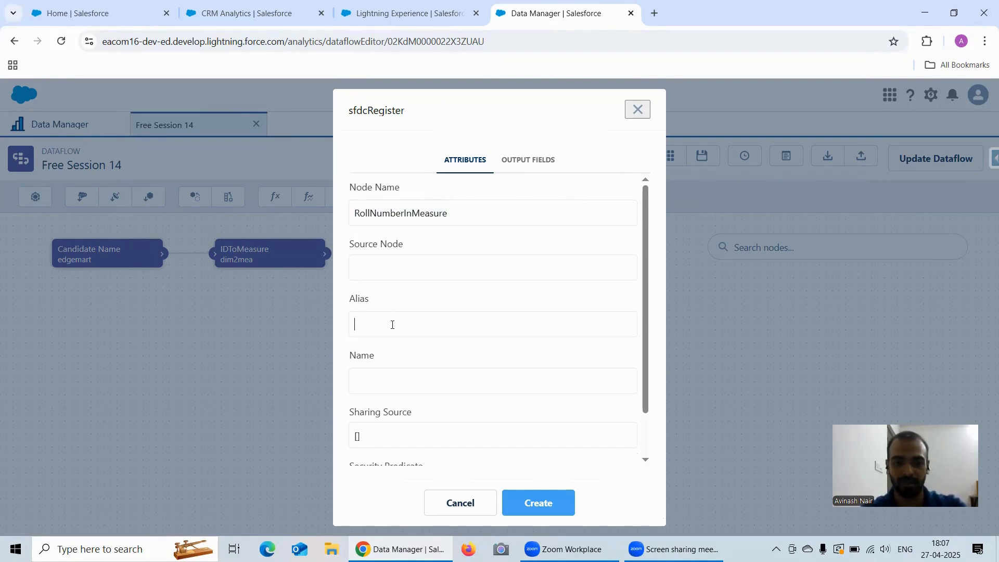
pyautogui.hotkey('ctrl', 'v')
pyautogui.hotkey('ctrl', 'v')
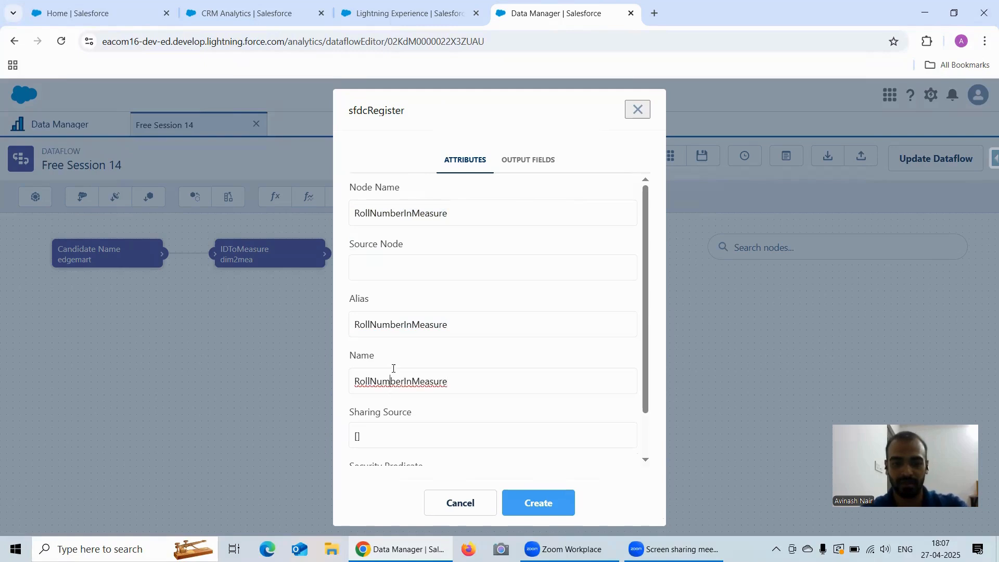
pyautogui.click(372, 276)
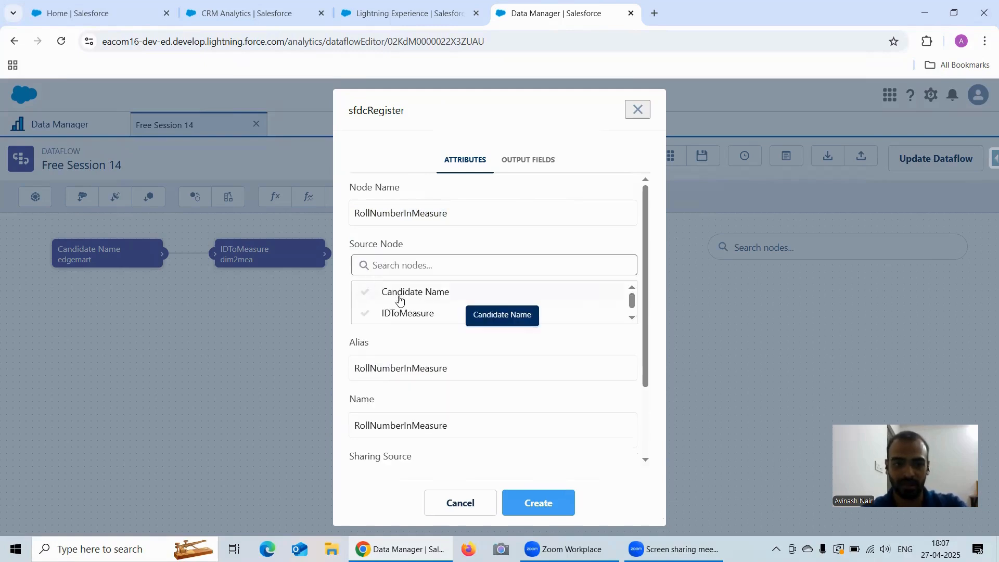
pyautogui.click(405, 312)
pyautogui.scroll(-2, 515, 442)
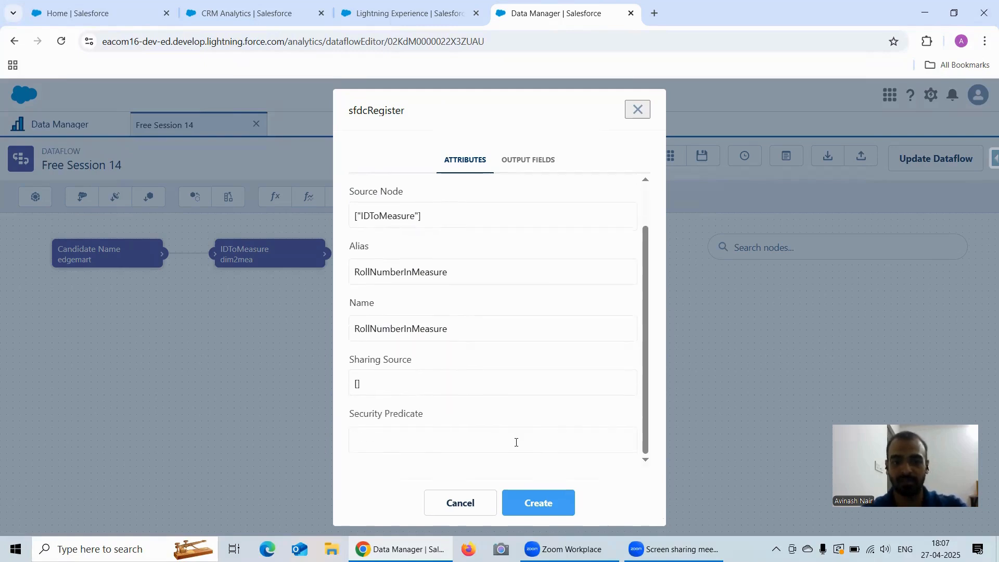
pyautogui.click(561, 514)
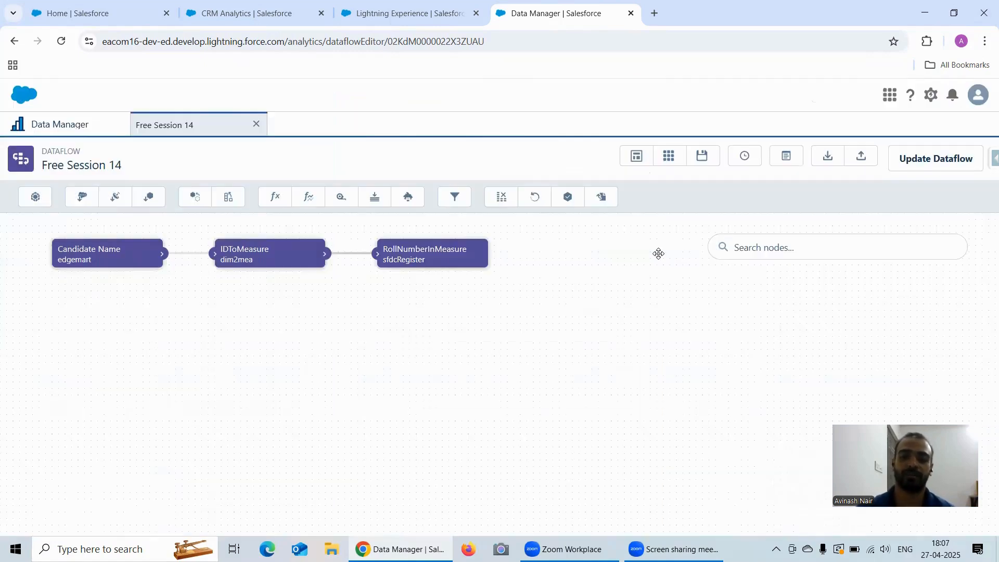
pyautogui.click(914, 160)
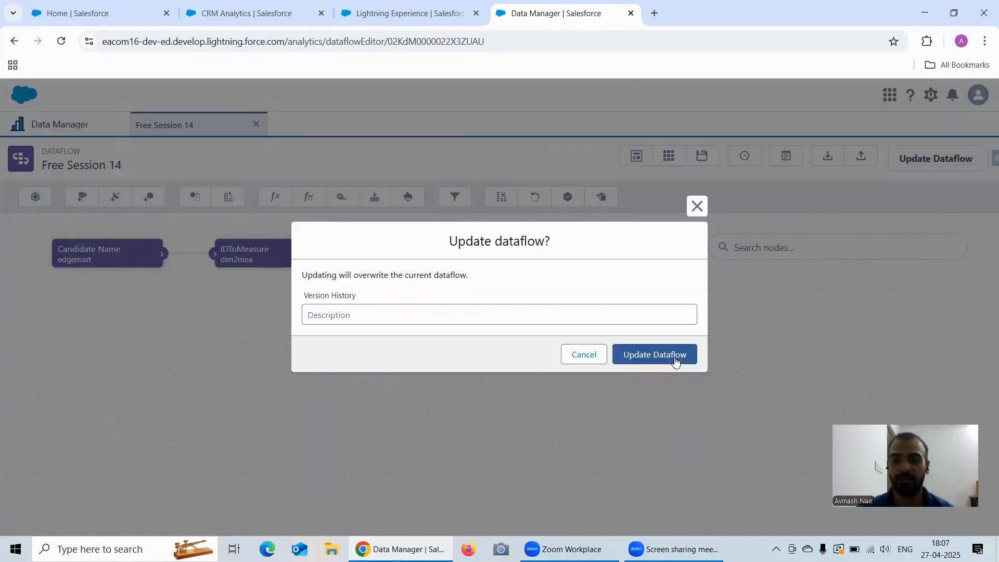
pyautogui.click(661, 356)
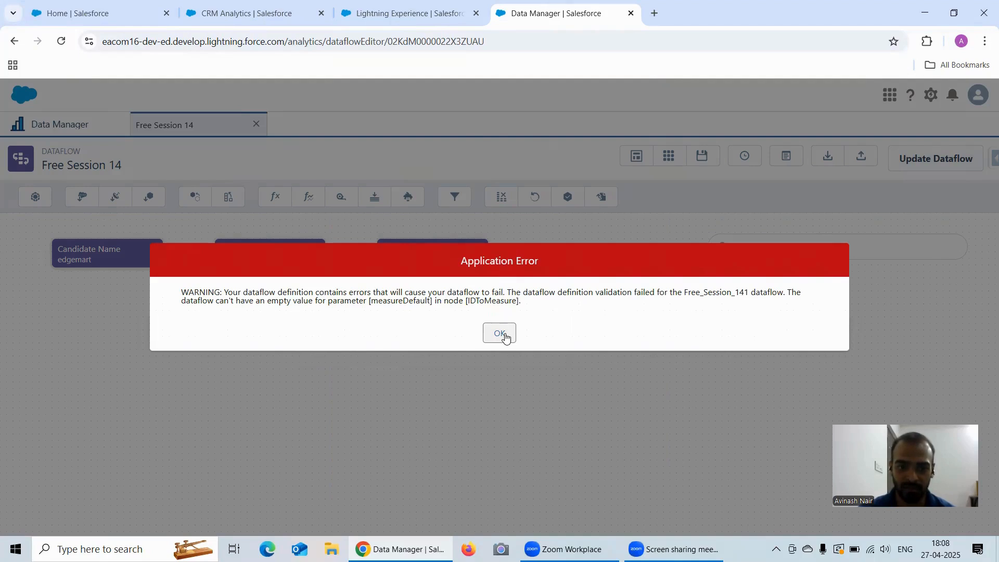
pyautogui.click(500, 333)
pyautogui.click(261, 261)
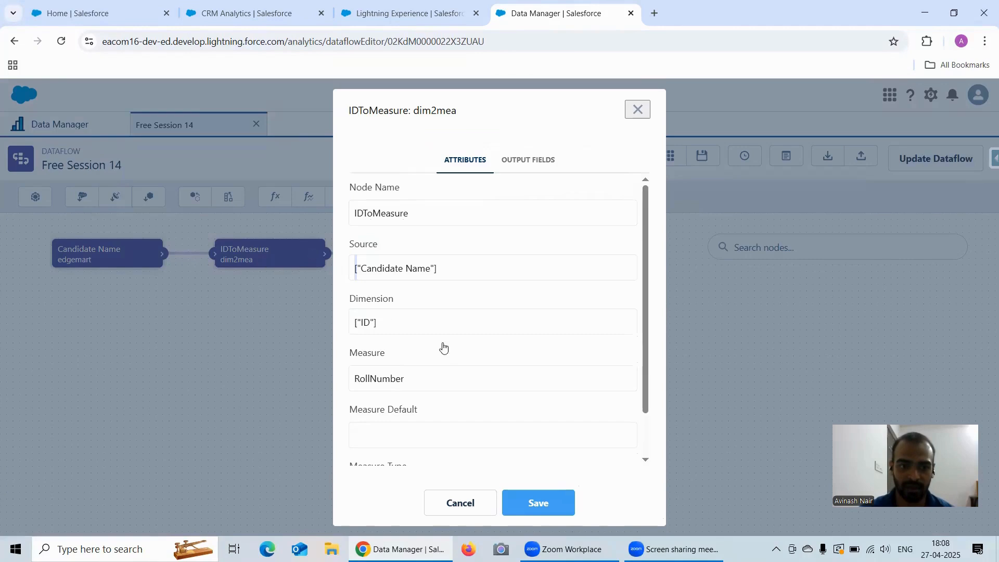
pyautogui.scroll(-1, 452, 354)
pyautogui.click(369, 381)
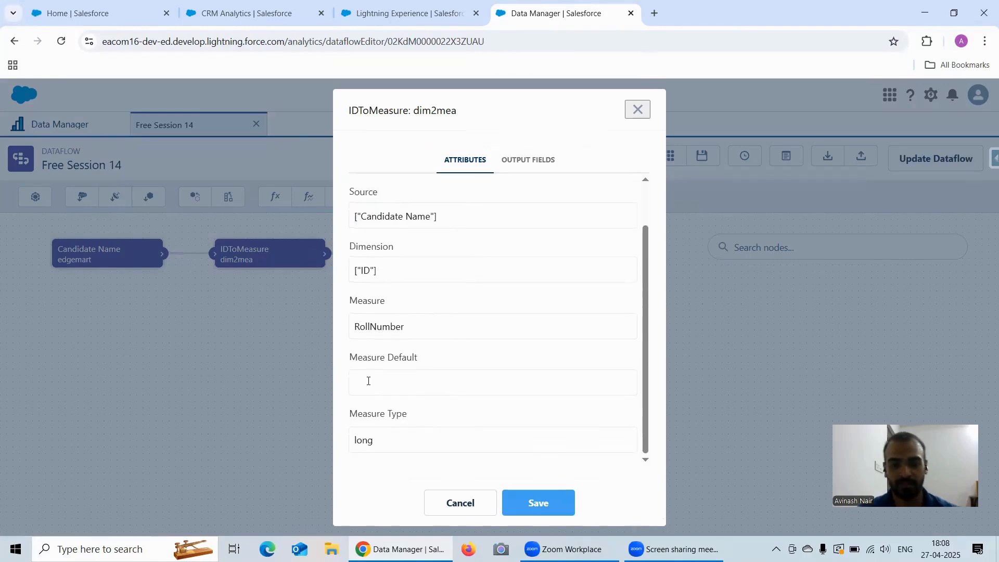
pyautogui.write('0')
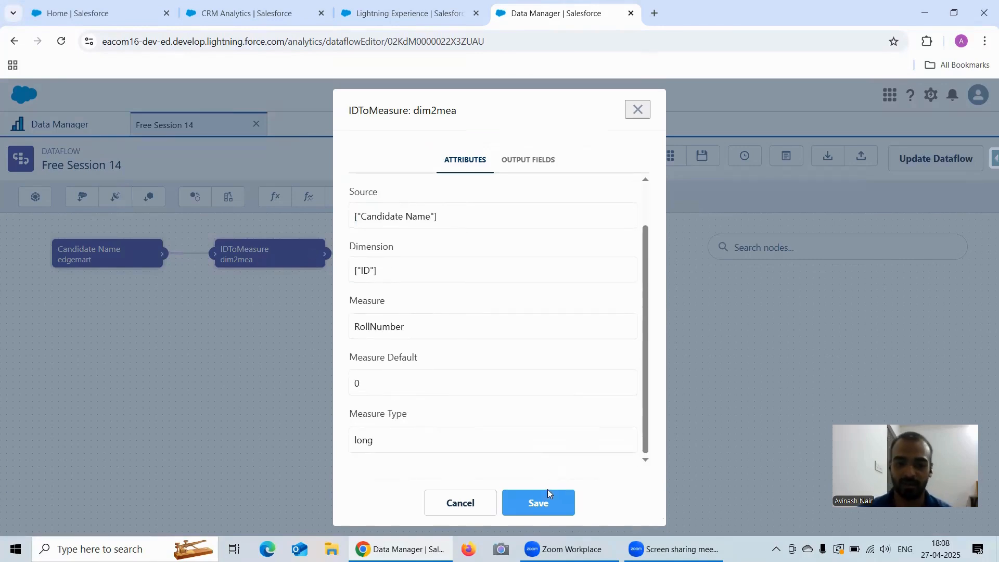
pyautogui.click(542, 502)
pyautogui.scroll(-1, 468, 368)
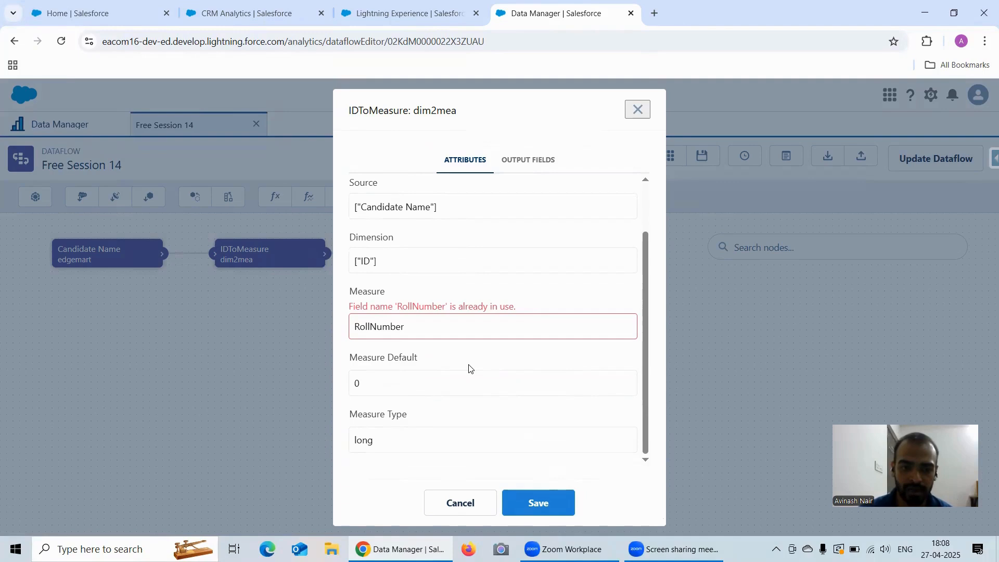
pyautogui.scroll(1, 469, 366)
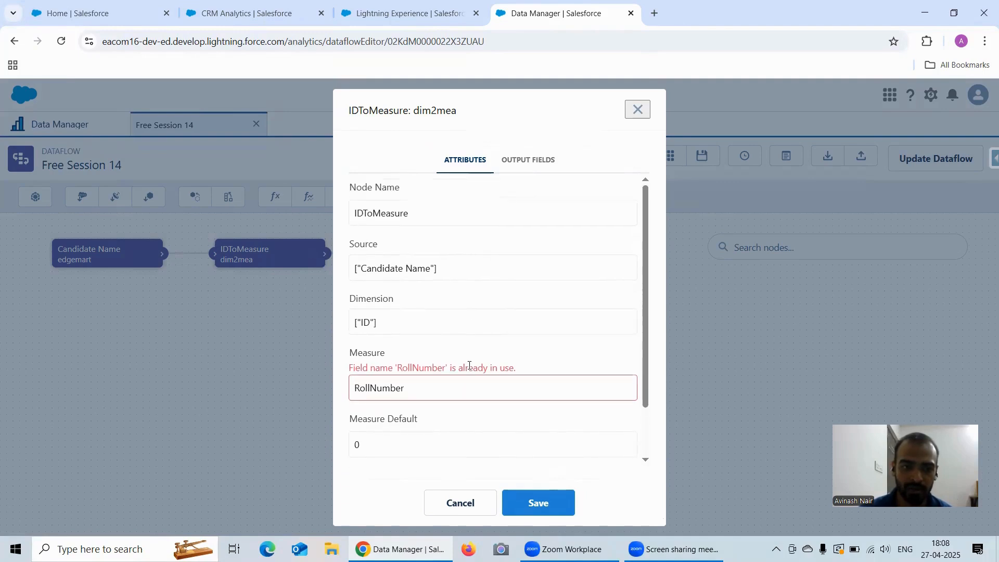
pyautogui.scroll(-1, 469, 366)
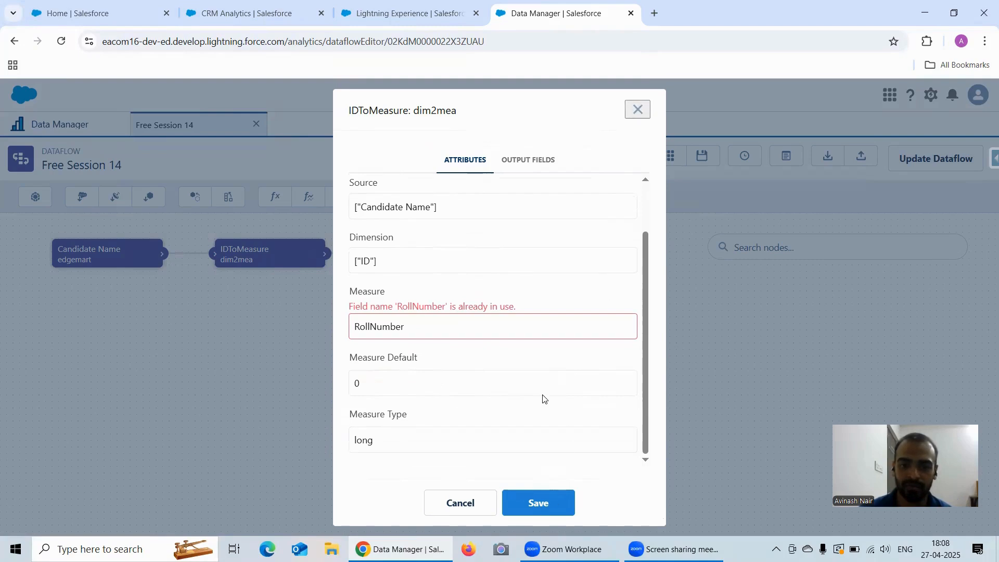
pyautogui.click(634, 108)
pyautogui.click(916, 157)
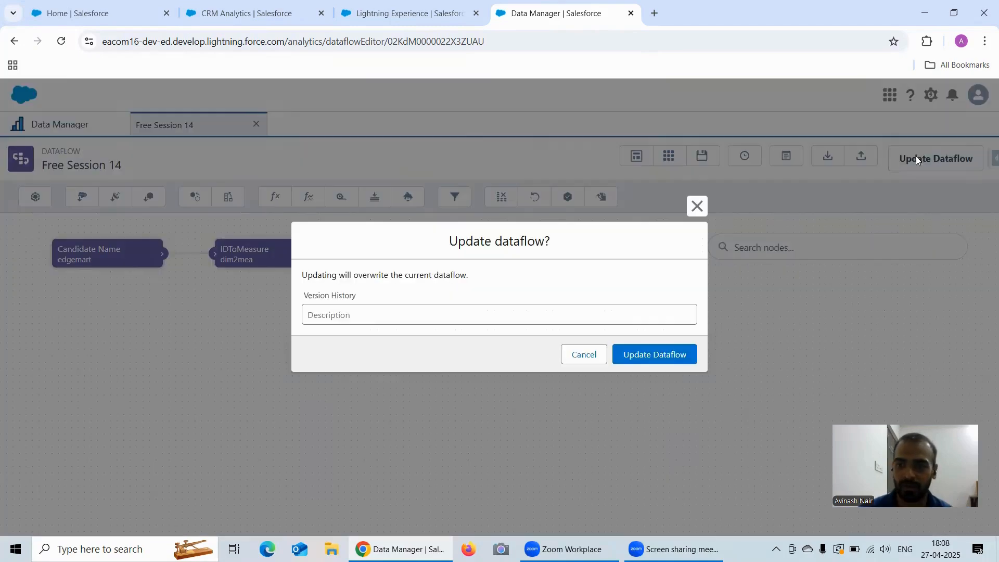
pyautogui.click(668, 359)
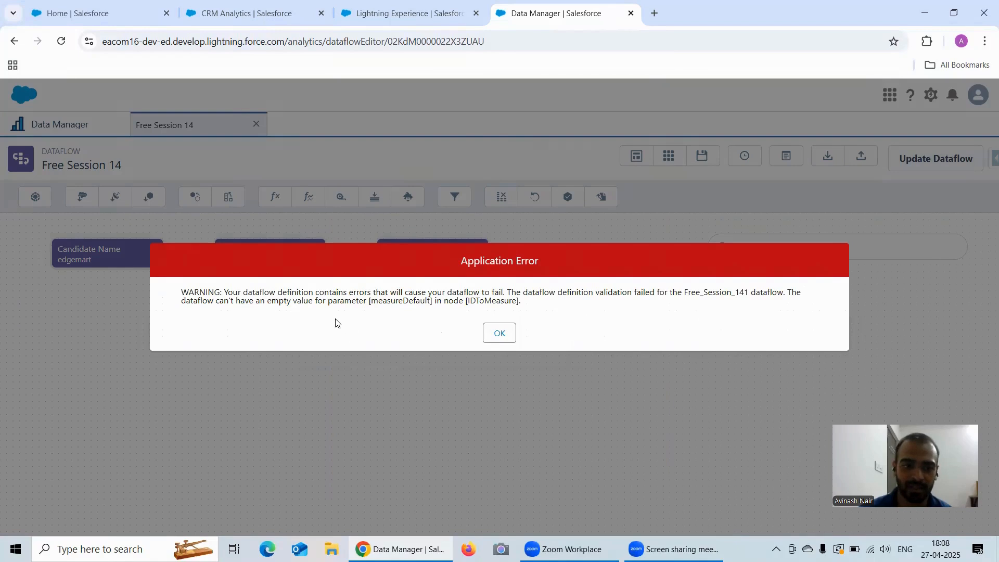
pyautogui.click(500, 336)
# Set the IDToMeasure node's Measure Default to 0 and save.
pyautogui.click(259, 253)
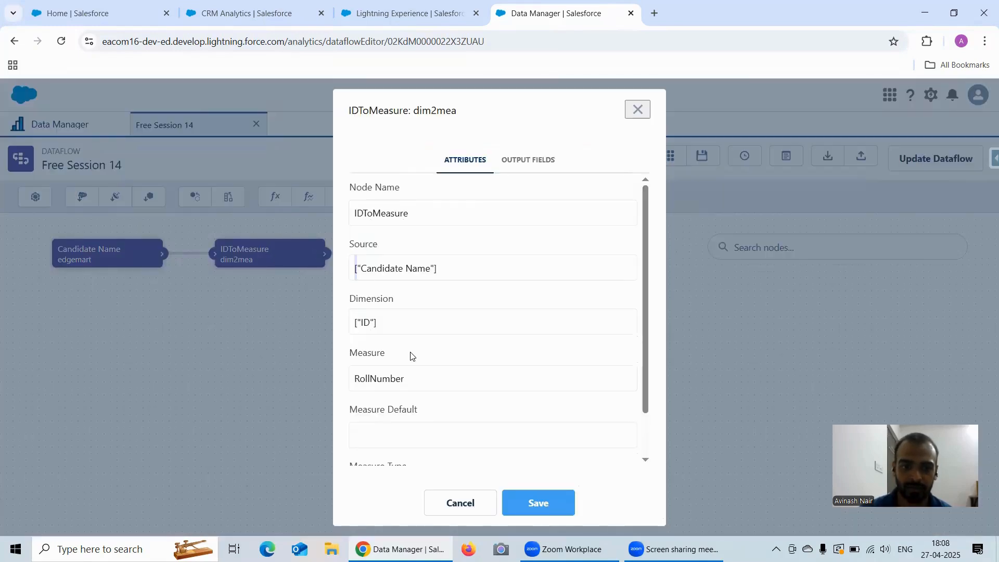
pyautogui.scroll(-2, 409, 359)
pyautogui.click(399, 381)
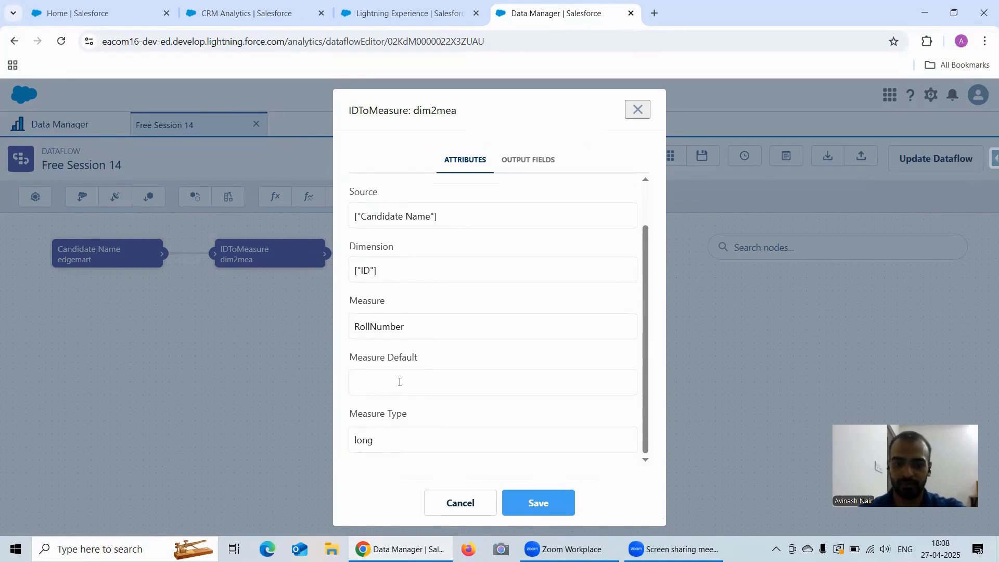
pyautogui.write('0')
pyautogui.click(536, 501)
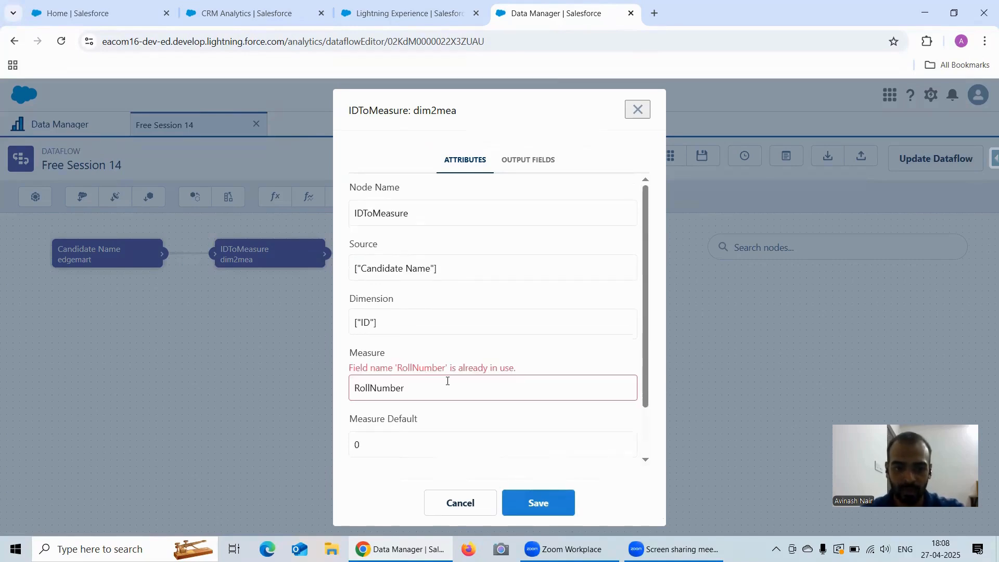
# Rename the conflicting measure to RollNumber1 and save the node.
pyautogui.scroll(-1, 445, 381)
pyautogui.doubleClick(424, 328)
pyautogui.click(424, 328)
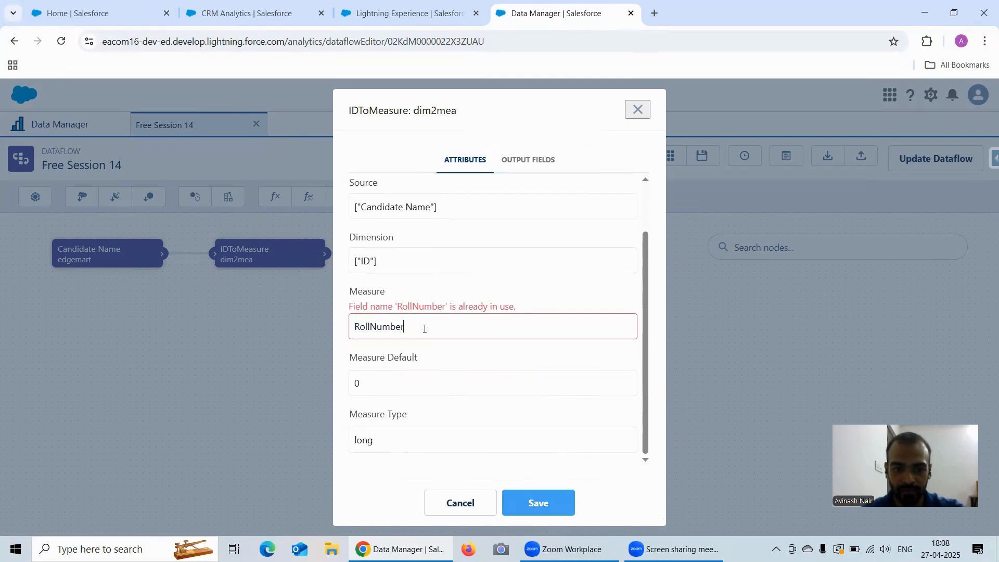
pyautogui.write('1')
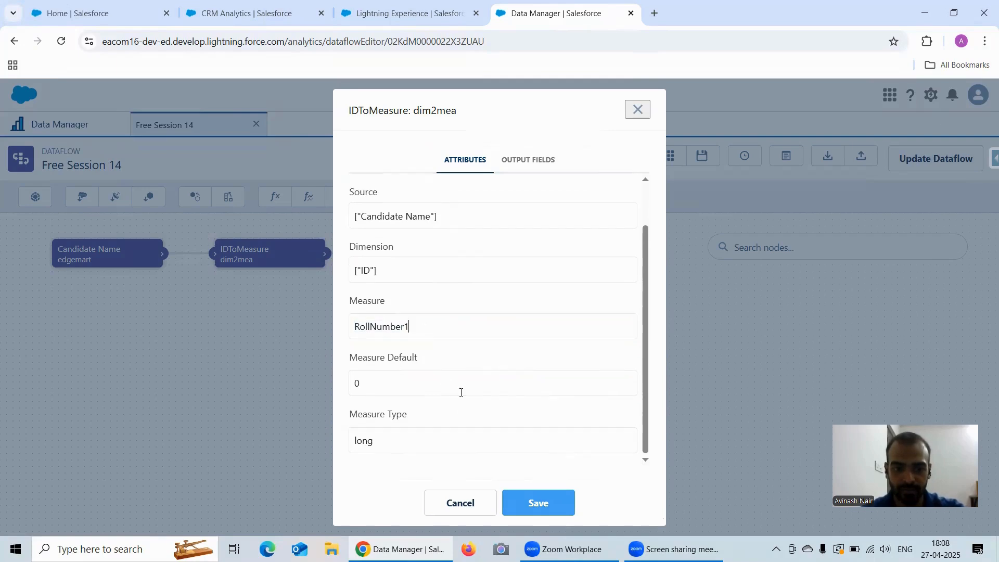
pyautogui.click(527, 504)
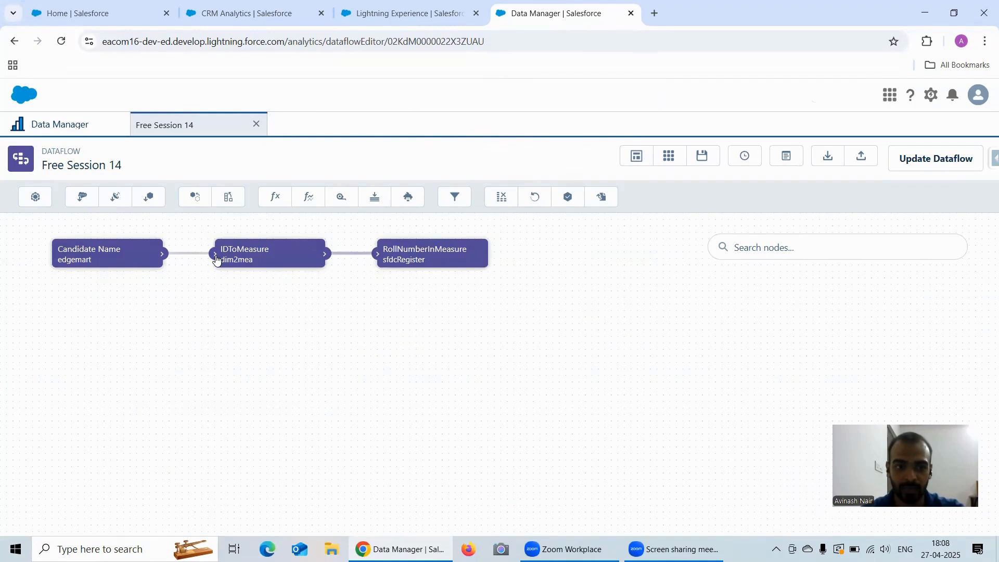
# Check the output fields of the RollNumberInMeasure and Candidate Name nodes.
pyautogui.click(418, 259)
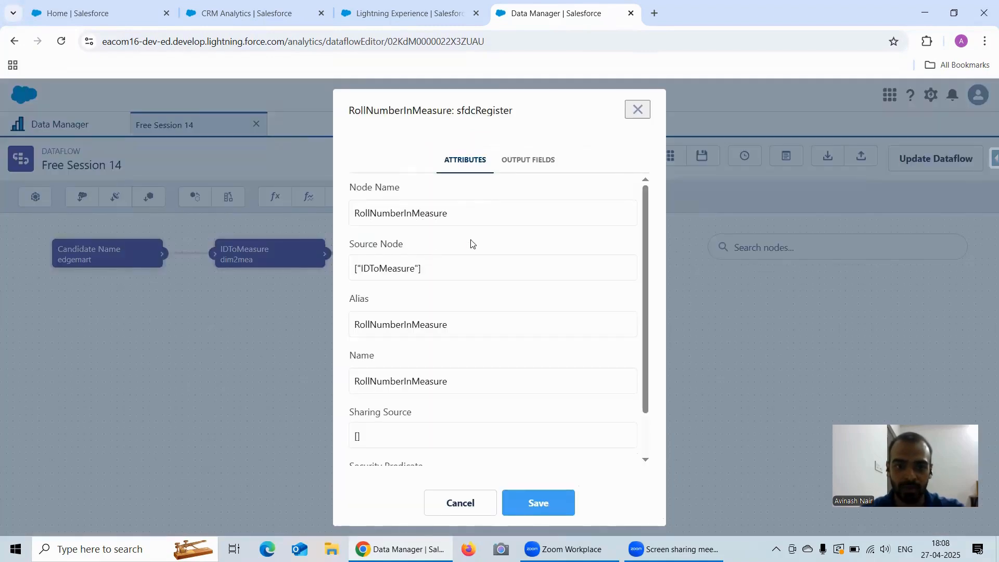
pyautogui.click(531, 160)
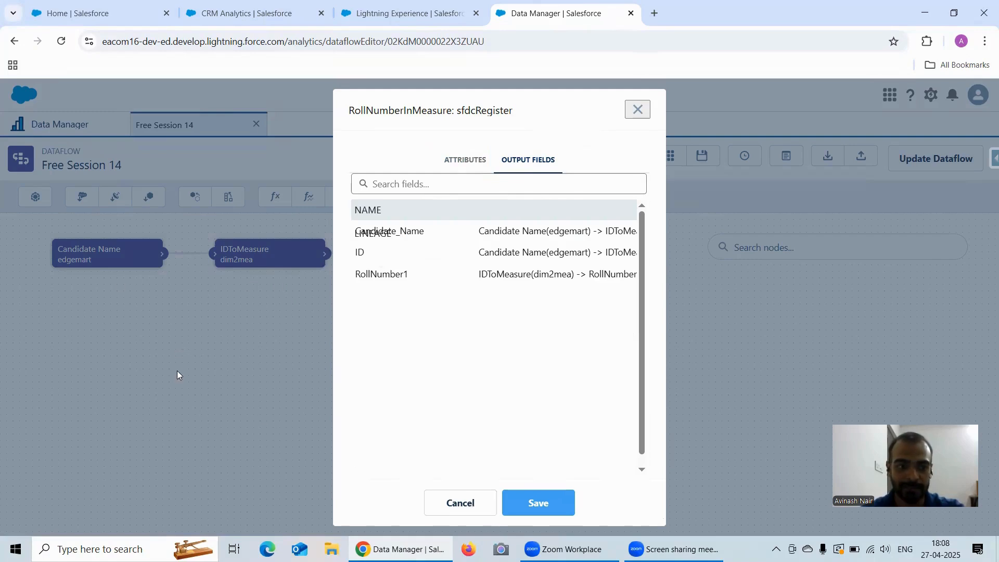
pyautogui.click(474, 502)
pyautogui.click(93, 258)
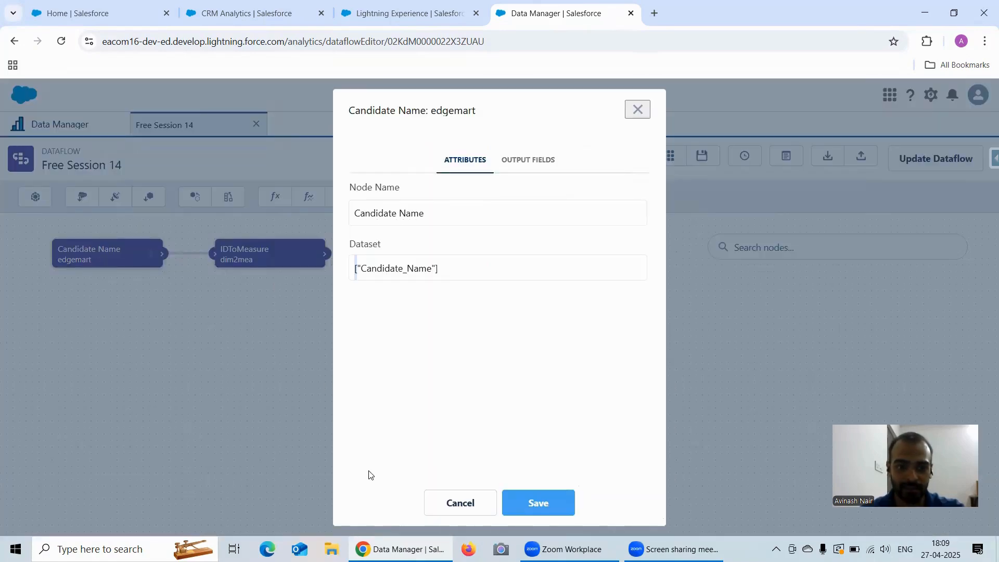
pyautogui.click(512, 171)
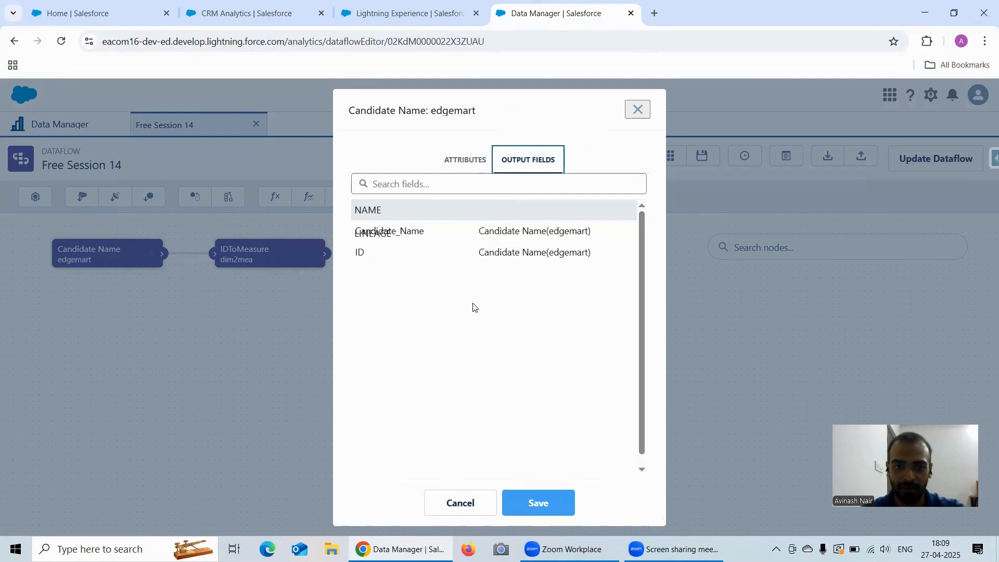
pyautogui.click(460, 505)
# Review IDToMeasure's output fields, then return to its attributes at the RollNumber1 measure name.
pyautogui.click(265, 253)
pyautogui.click(497, 172)
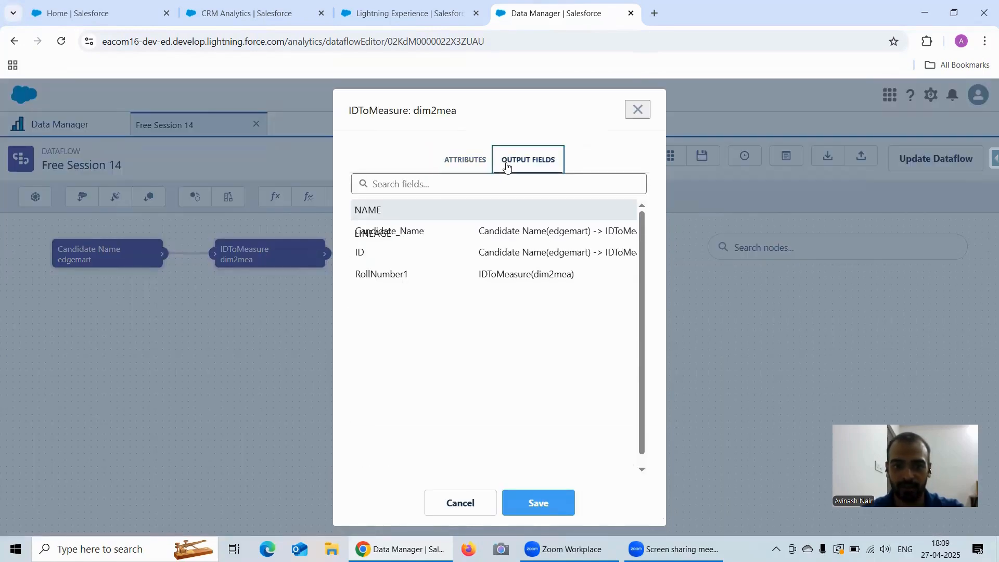
pyautogui.click(465, 160)
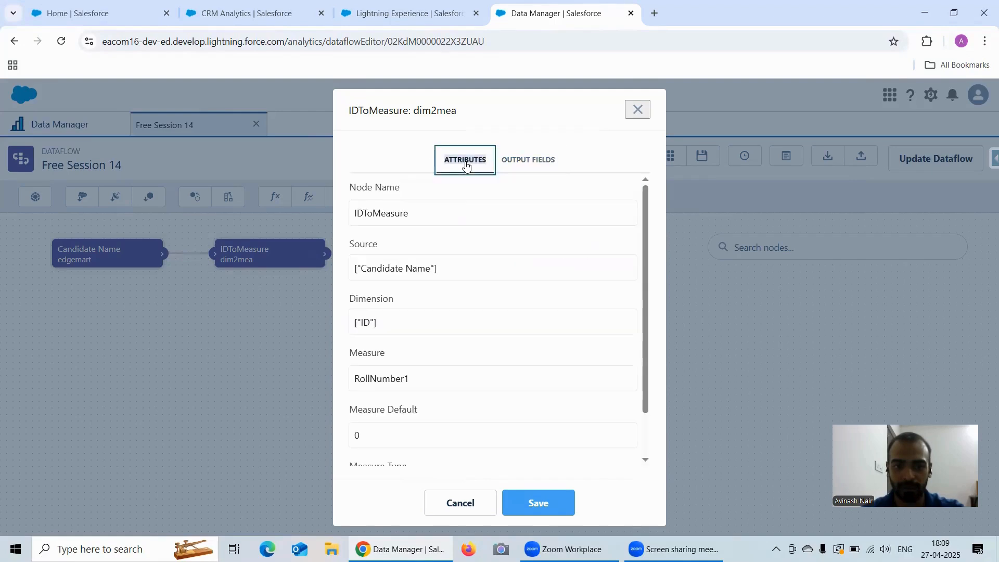
pyautogui.scroll(-1, 444, 380)
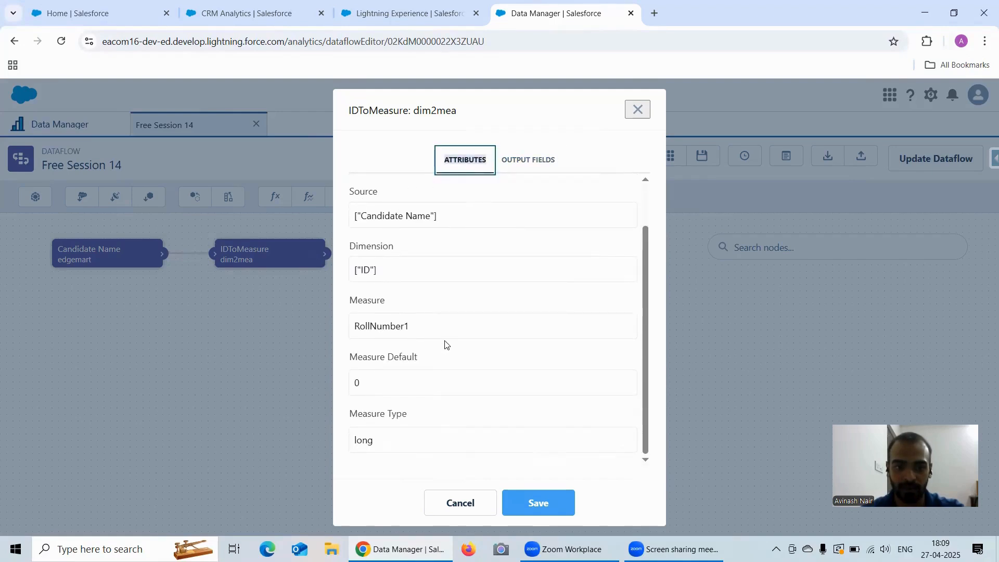
pyautogui.scroll(1, 447, 345)
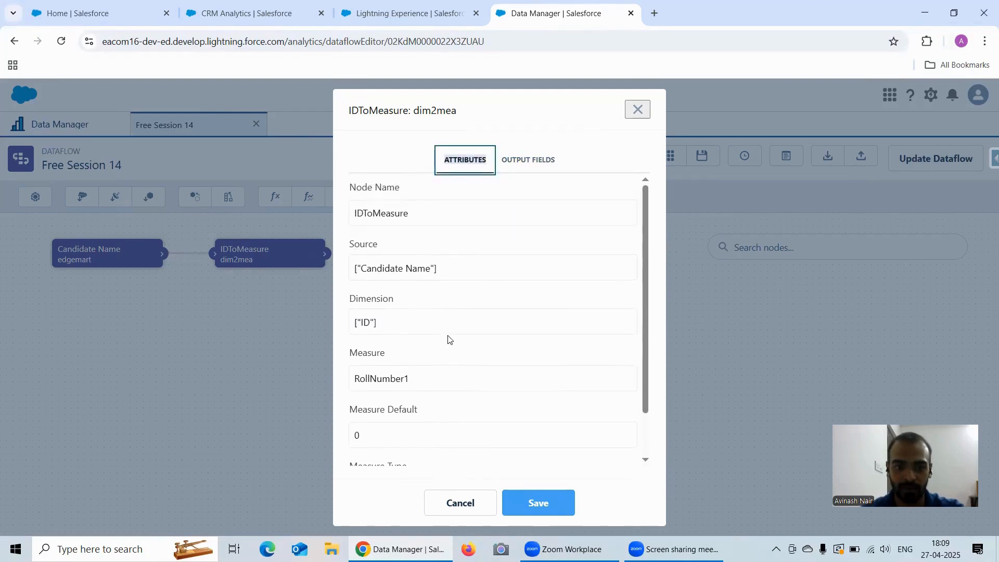
pyautogui.click(435, 378)
# Rename the IDToMeasure measure to RollNumbers and save the node.
pyautogui.press('BackSpace')
pyautogui.write('s')
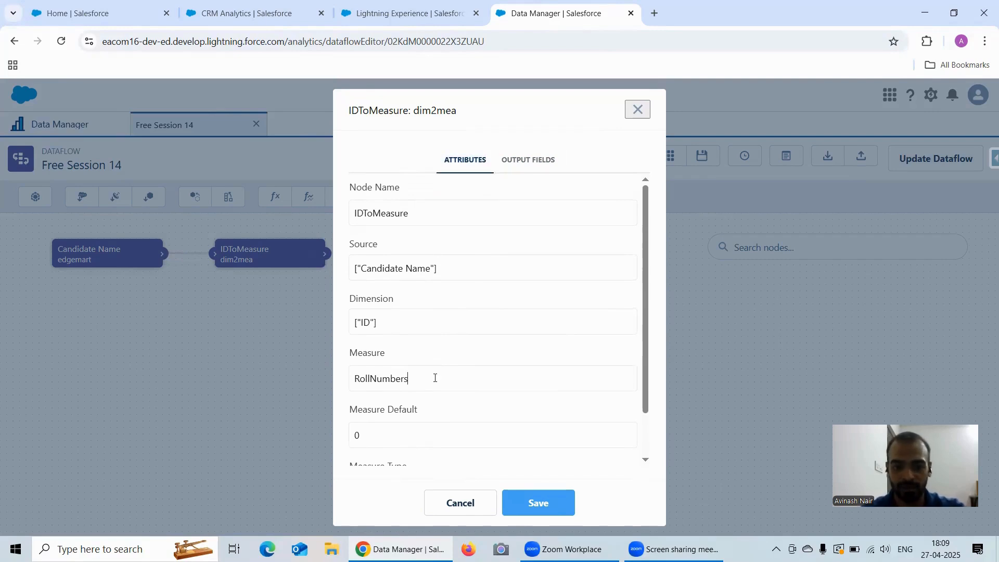
pyautogui.click(536, 502)
# Update the dataflow, confirming the overwrite, and recheck the IDToMeasure node.
pyautogui.click(923, 155)
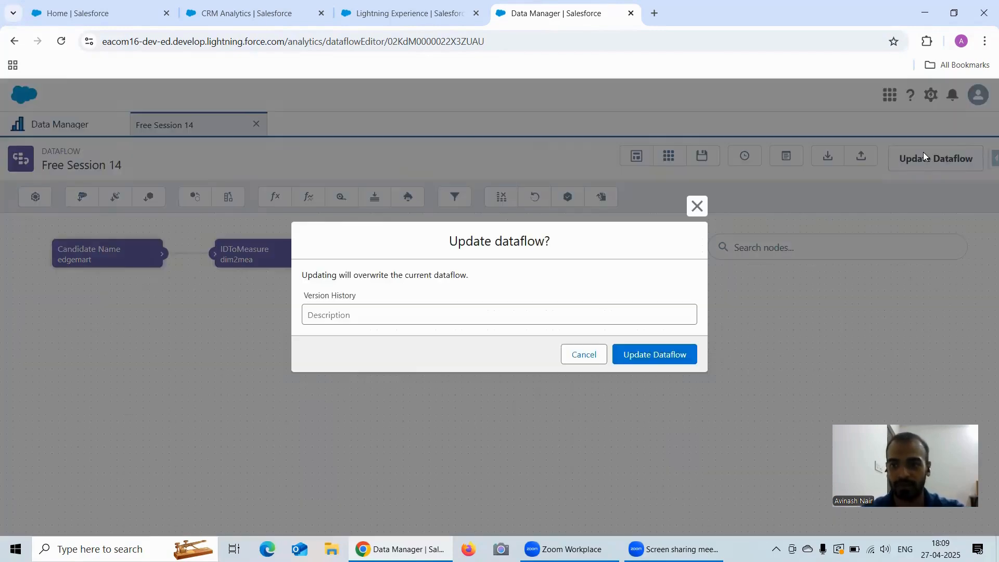
pyautogui.click(677, 354)
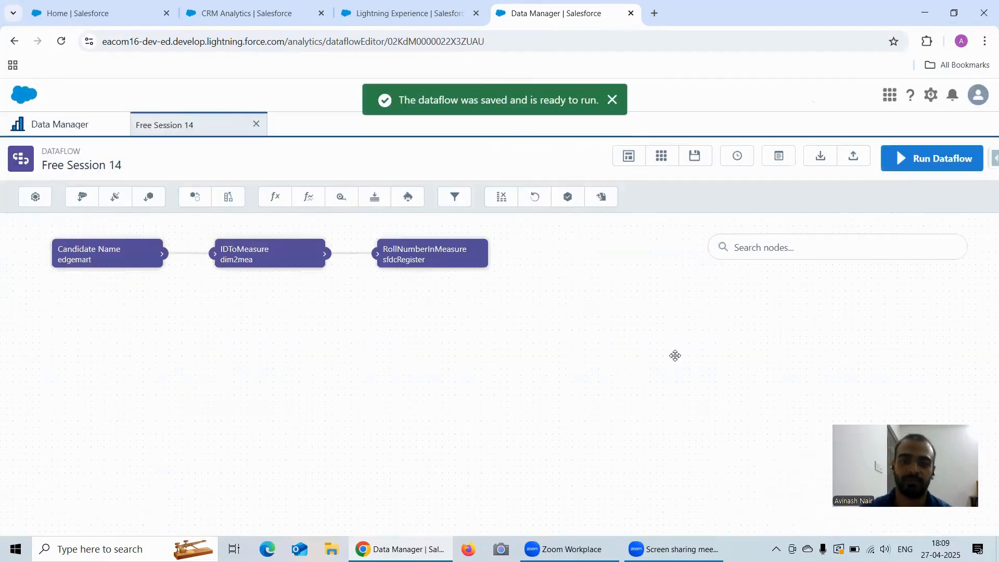
pyautogui.click(274, 253)
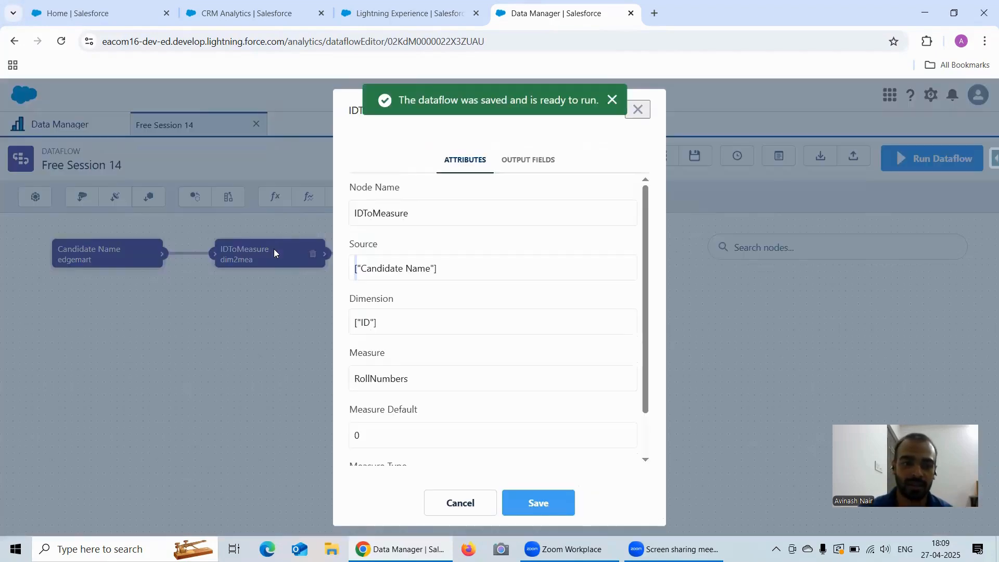
pyautogui.scroll(-1, 466, 295)
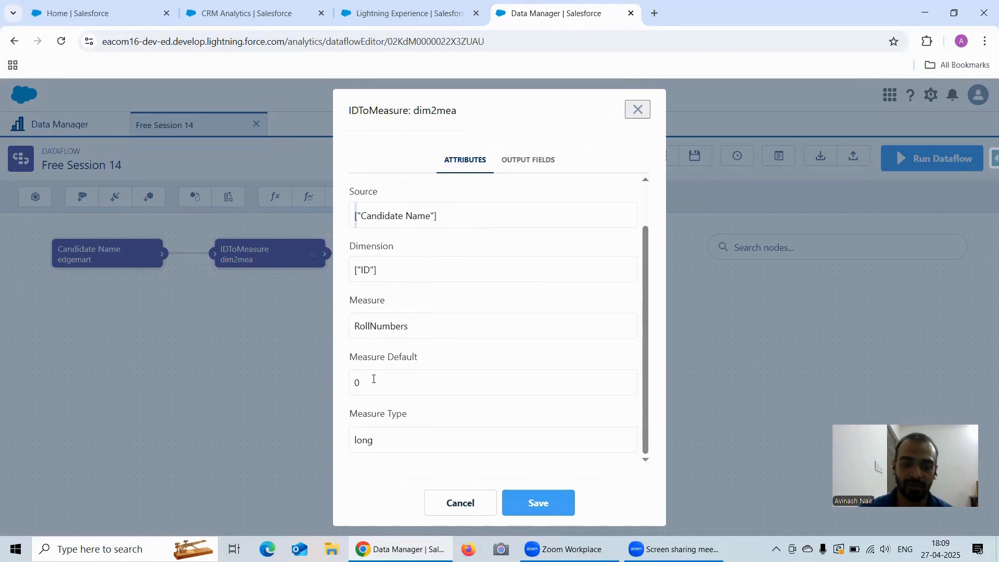
pyautogui.click(637, 110)
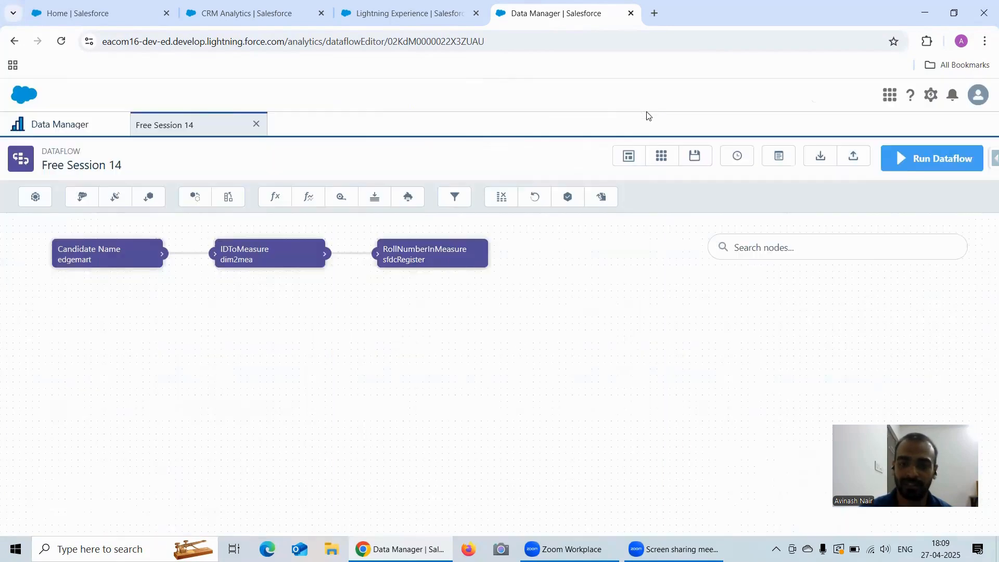
# Run Free Session 14, refresh the Monitor until it shows Successful, and return to the editor.
pyautogui.click(907, 161)
pyautogui.click(634, 337)
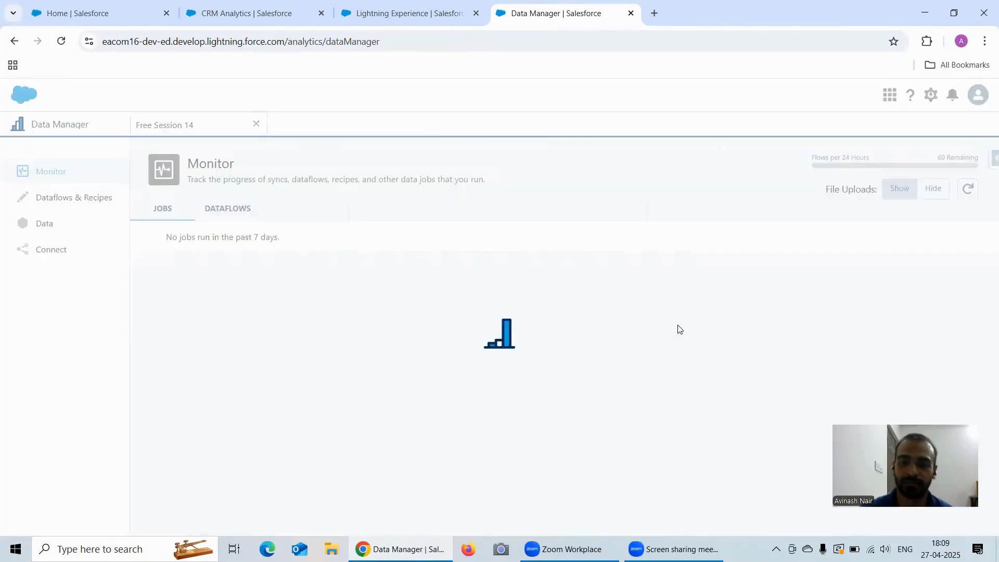
pyautogui.click(968, 191)
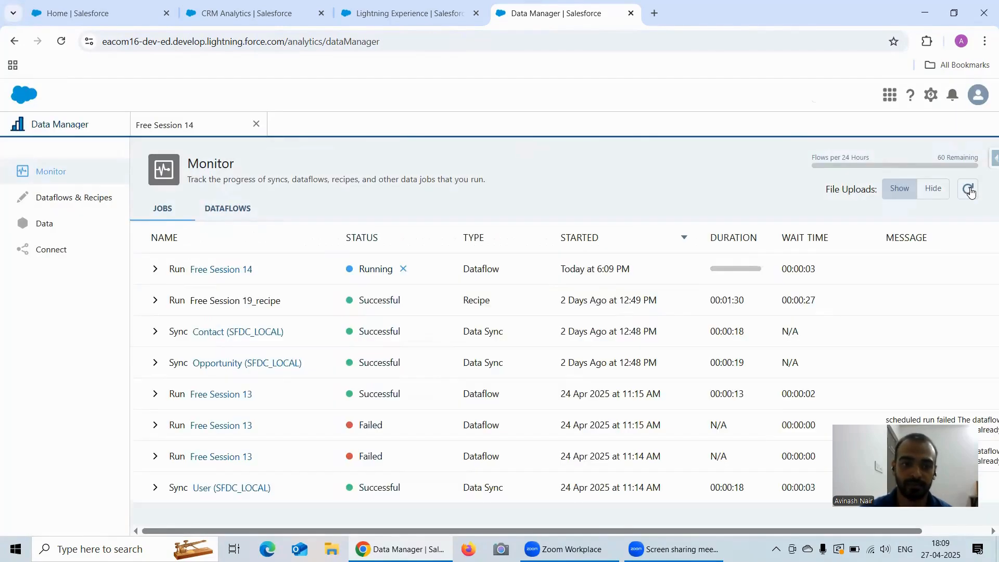
pyautogui.click(970, 190)
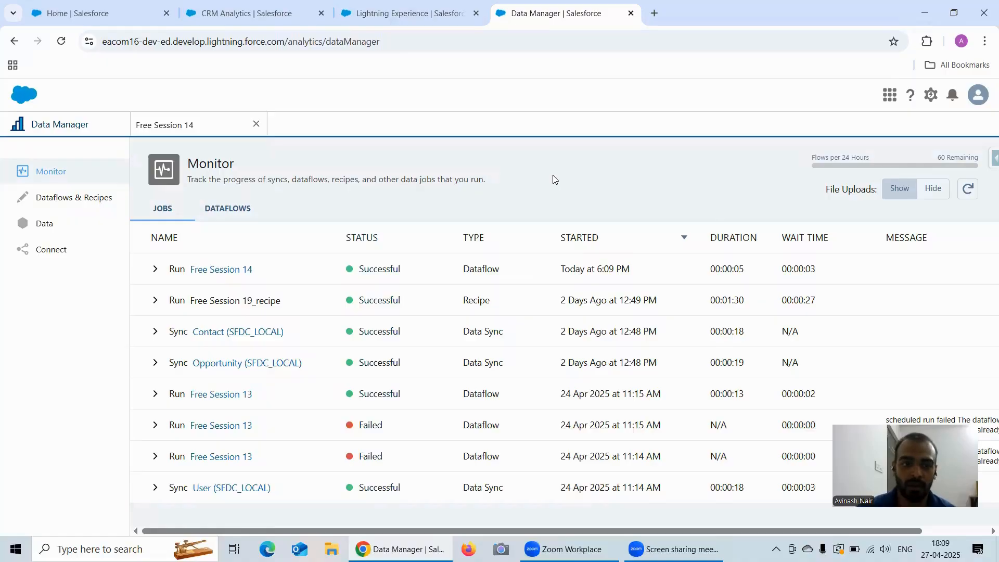
pyautogui.click(193, 131)
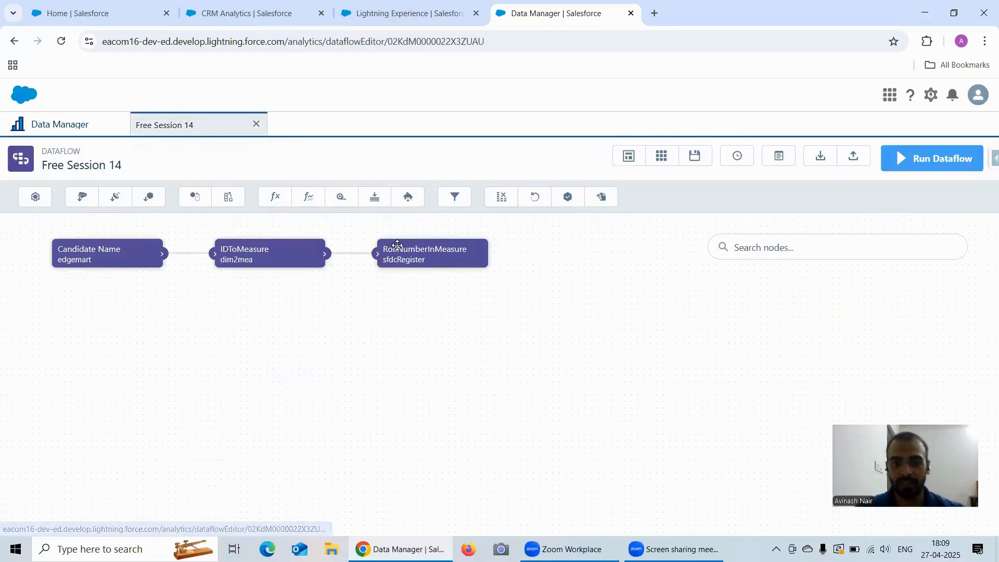
# Copy the RollNumberInMeasure register node name and search Analytics Studio assets for it.
pyautogui.click(437, 260)
pyautogui.doubleClick(423, 213)
pyautogui.hotkey('ctrl', 'c')
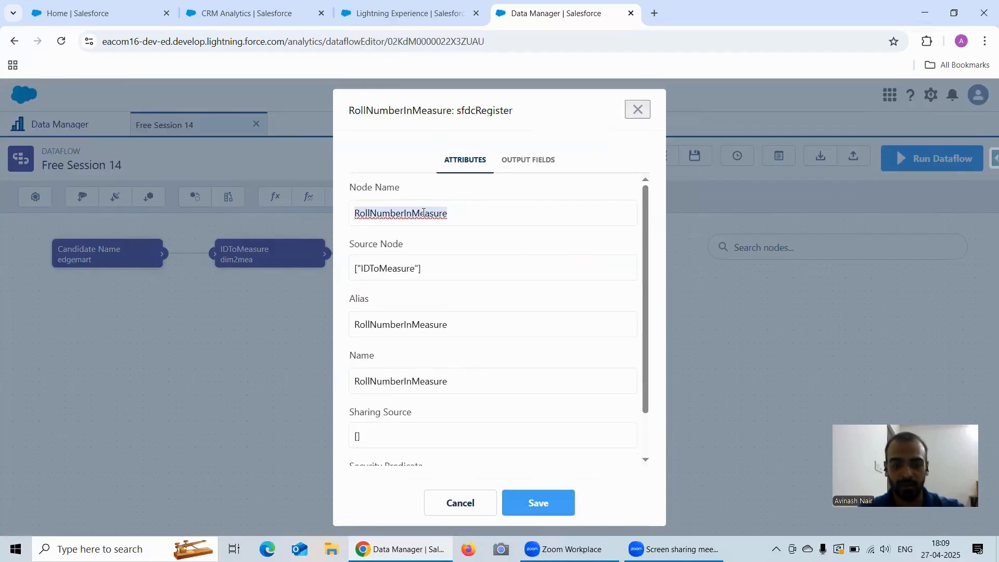
pyautogui.click(240, 20)
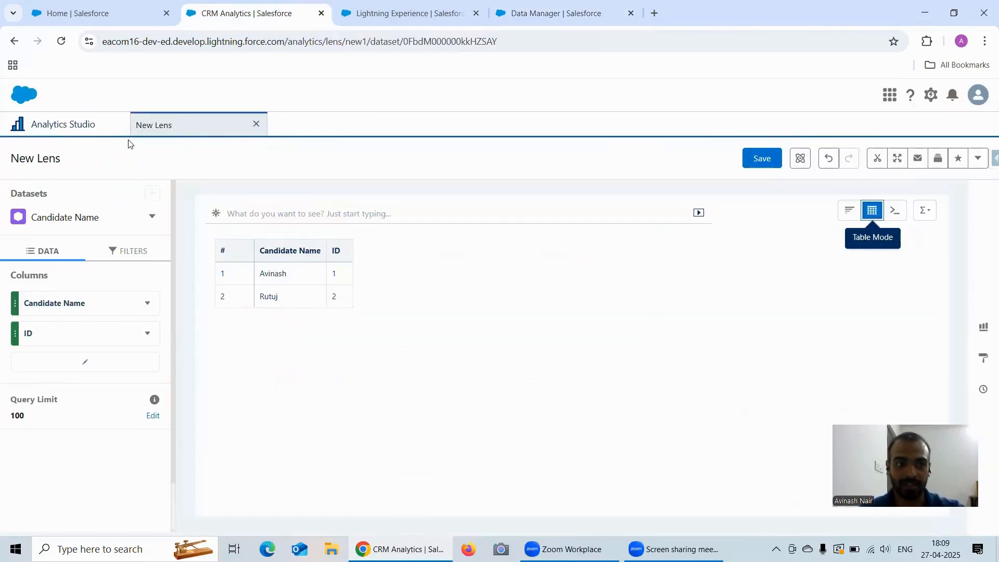
pyautogui.click(66, 136)
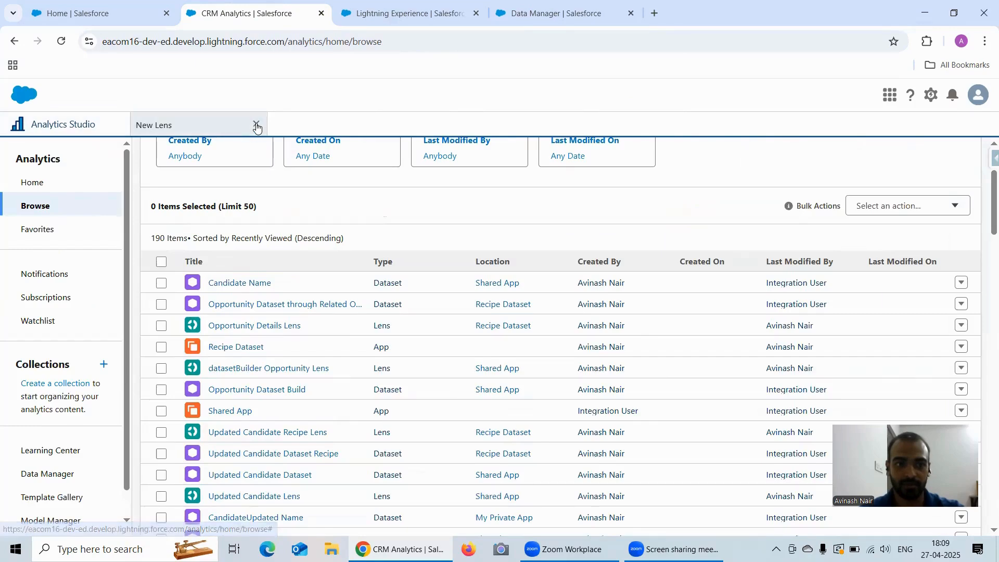
pyautogui.scroll(2, 280, 221)
pyautogui.click(249, 194)
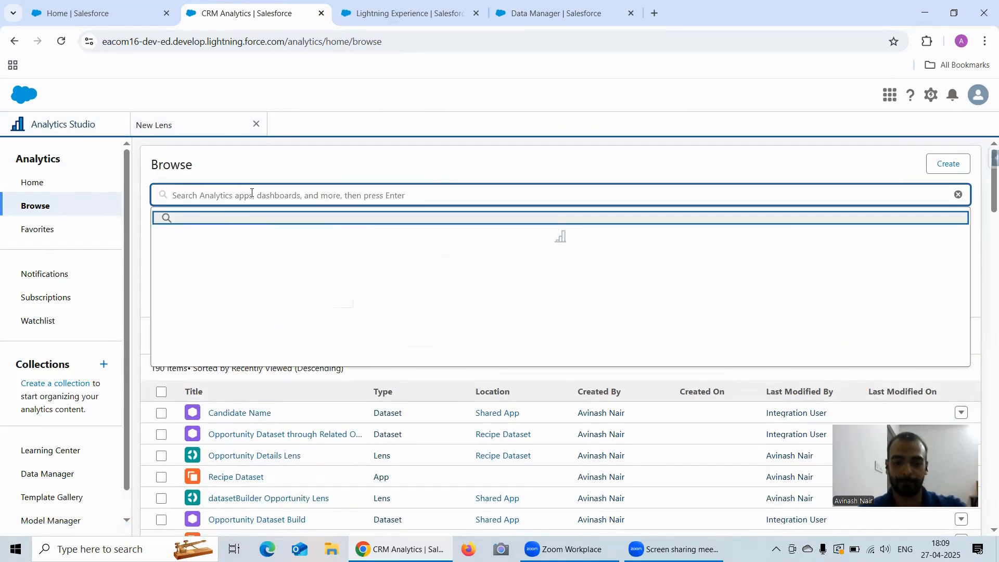
pyautogui.hotkey('ctrl', 'v')
pyautogui.press('Return')
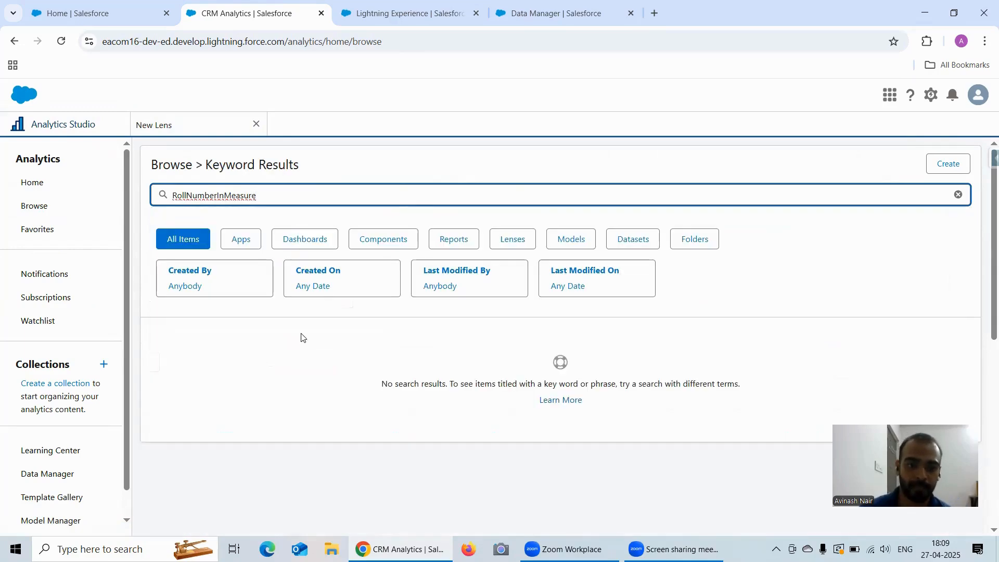
# Verify the node's alias, then open the RollNumberInMeasure dataset in a lens showing Count of Rows 2.
pyautogui.click(533, 19)
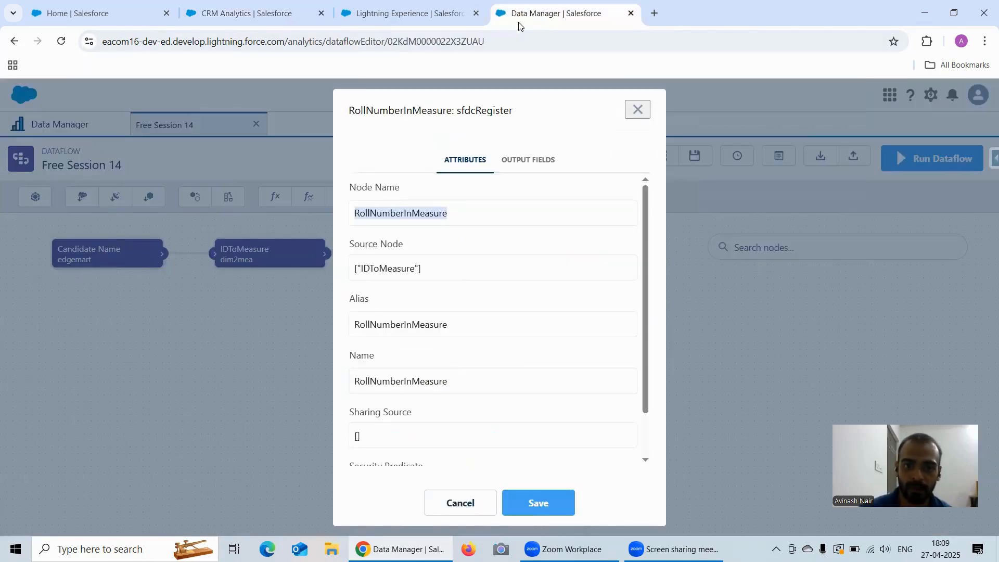
pyautogui.doubleClick(421, 323)
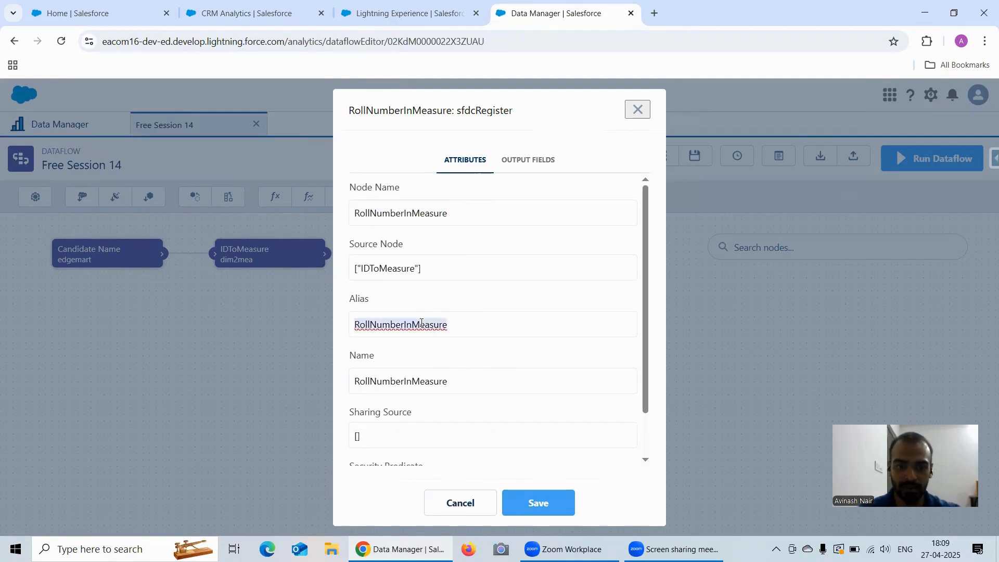
pyautogui.click(227, 18)
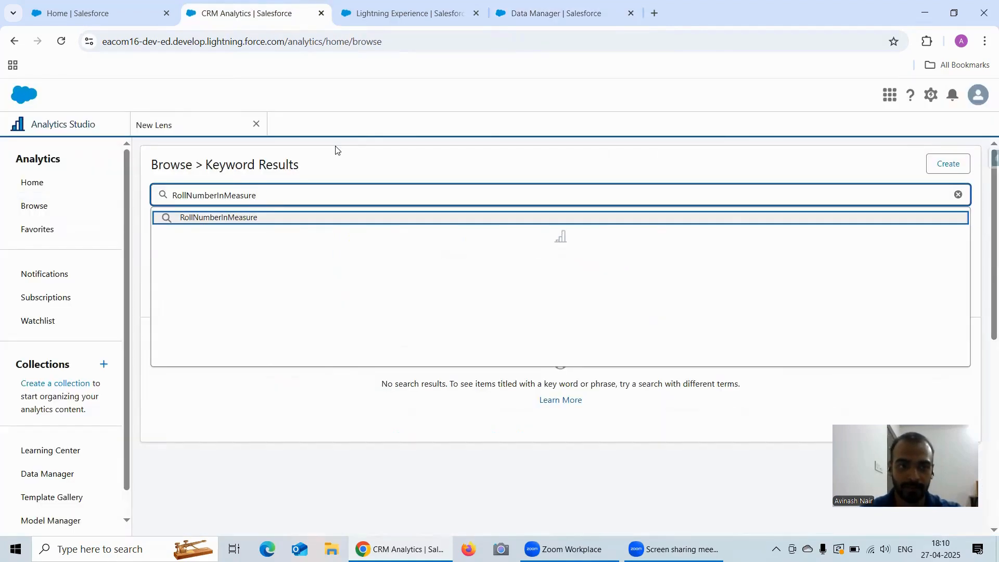
pyautogui.click(251, 196)
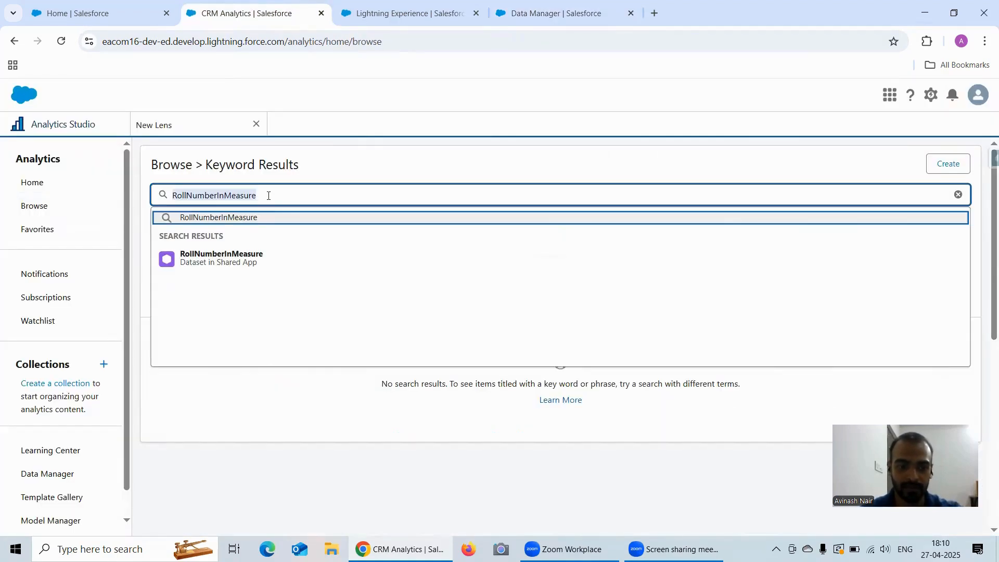
pyautogui.click(257, 256)
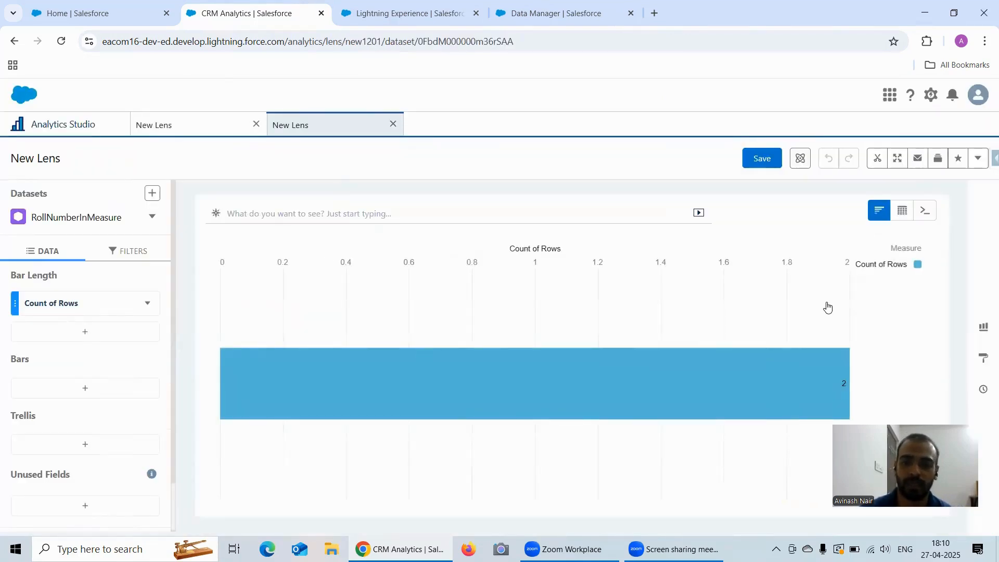
pyautogui.click(80, 303)
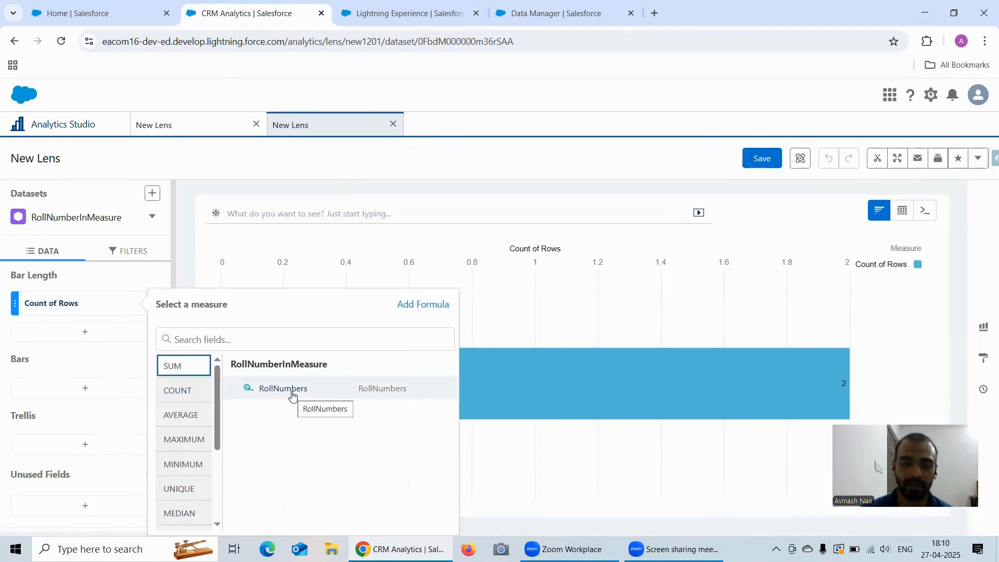
# Change the lens measure to Sum of RollNumbers (total 3) and compare it with the Candidate Name lens.
pyautogui.click(74, 390)
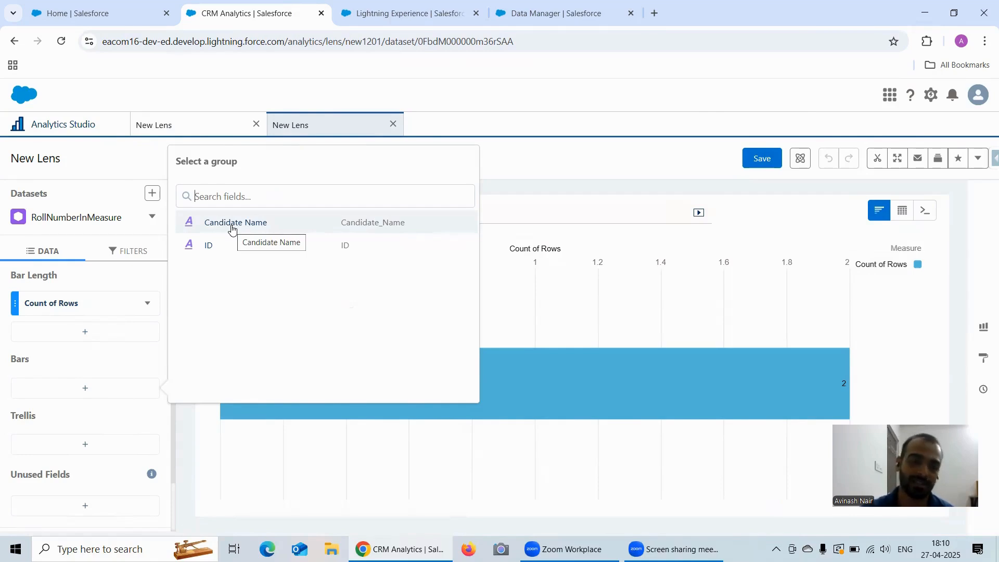
pyautogui.click(52, 311)
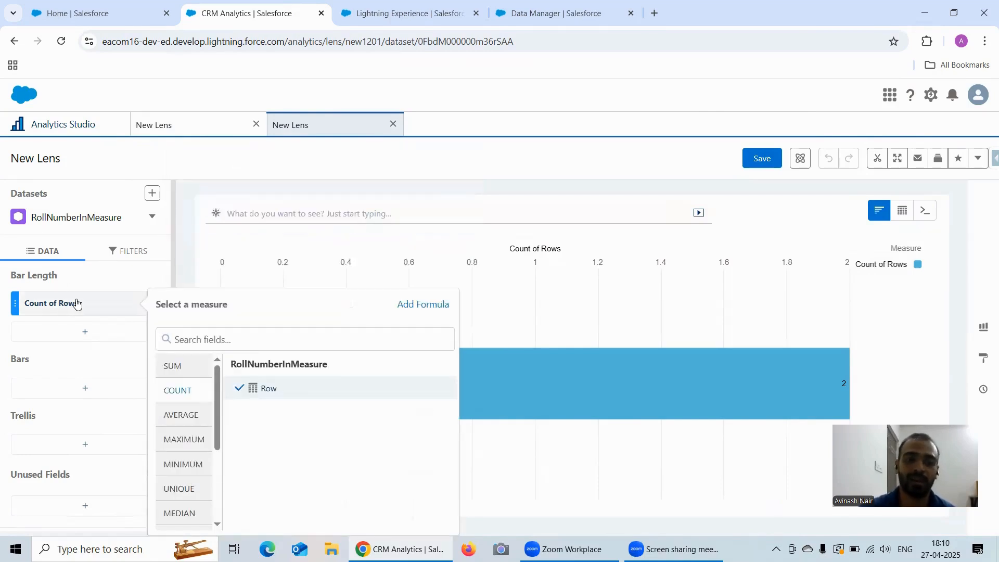
pyautogui.click(183, 366)
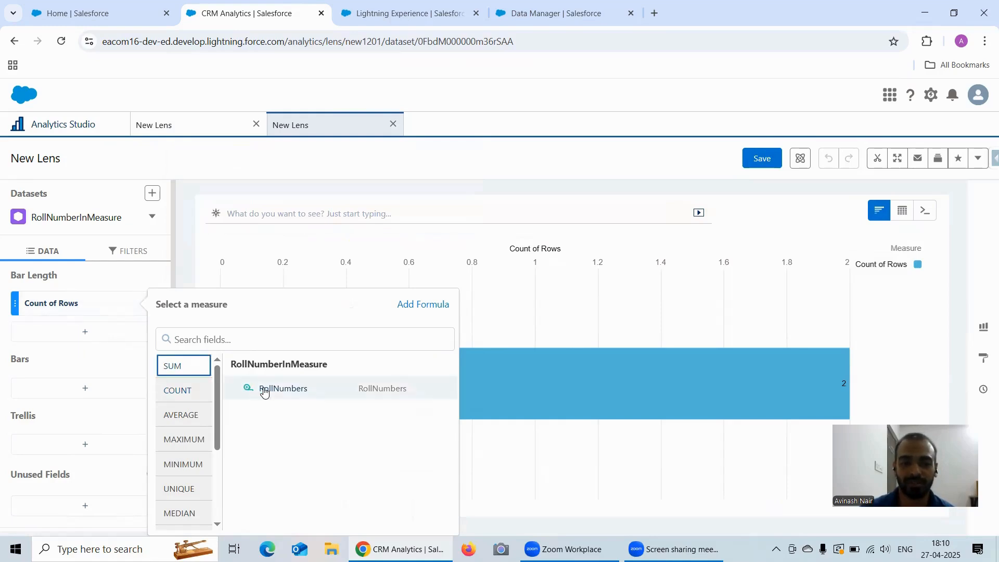
pyautogui.click(265, 390)
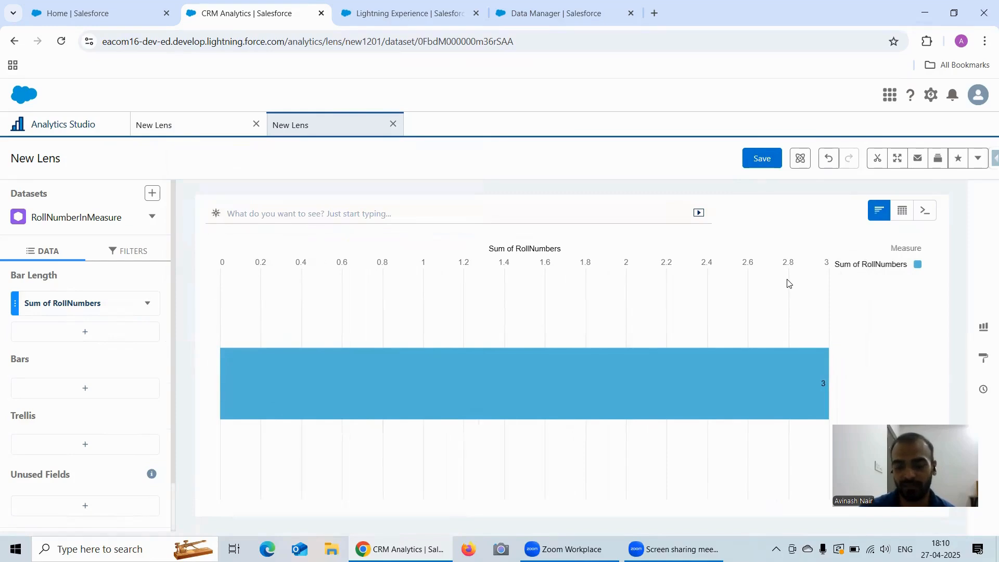
pyautogui.click(197, 126)
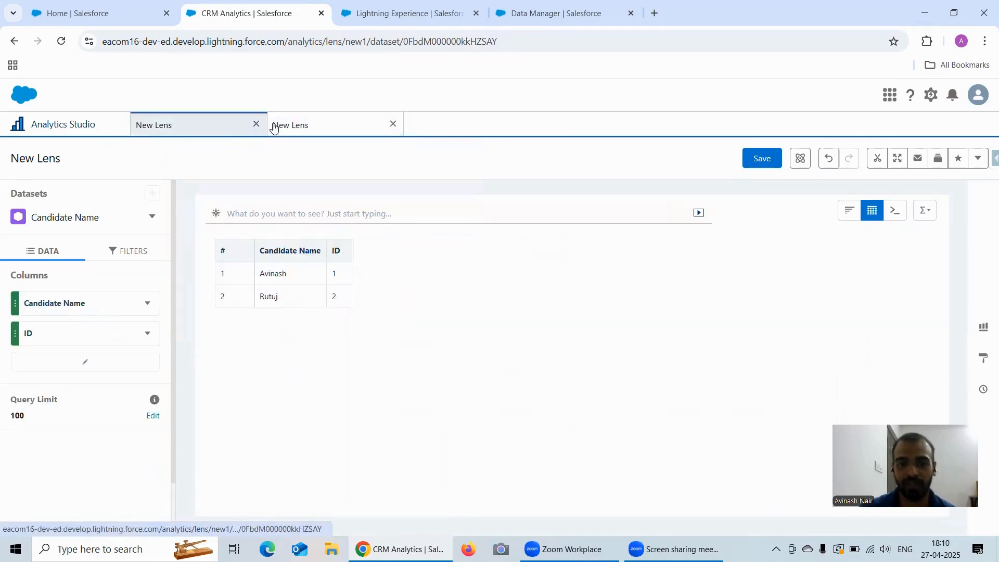
pyautogui.click(311, 131)
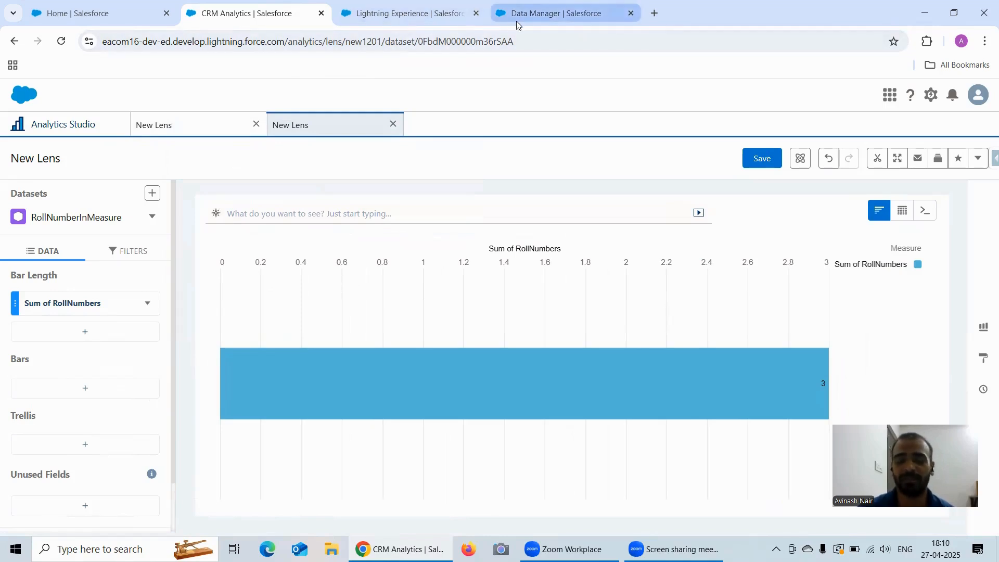
# Cancel the node settings, bring up Dataflows & Recipes, and close the duplicate Data Manager tab.
pyautogui.moveTo(517, 25)
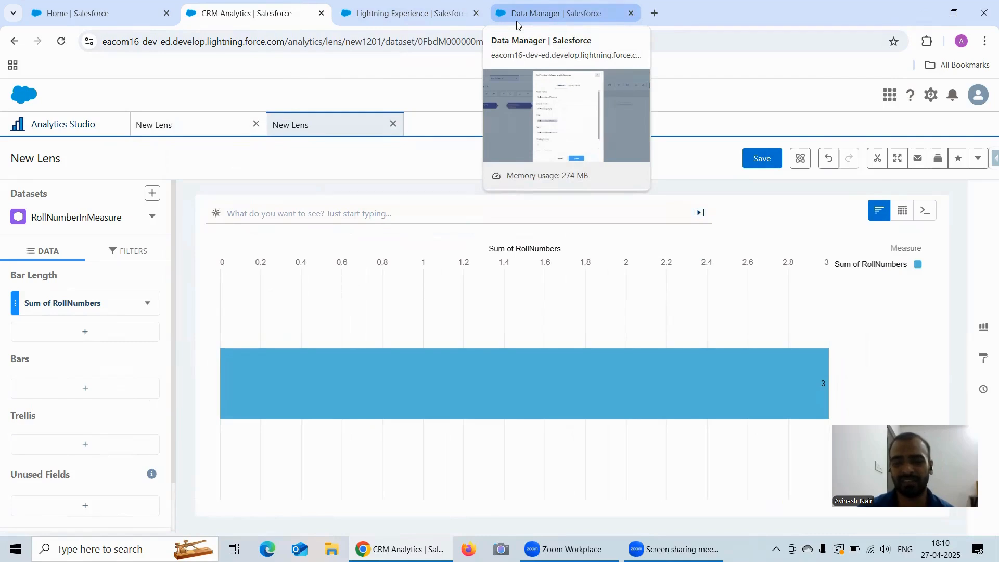
pyautogui.click(517, 15)
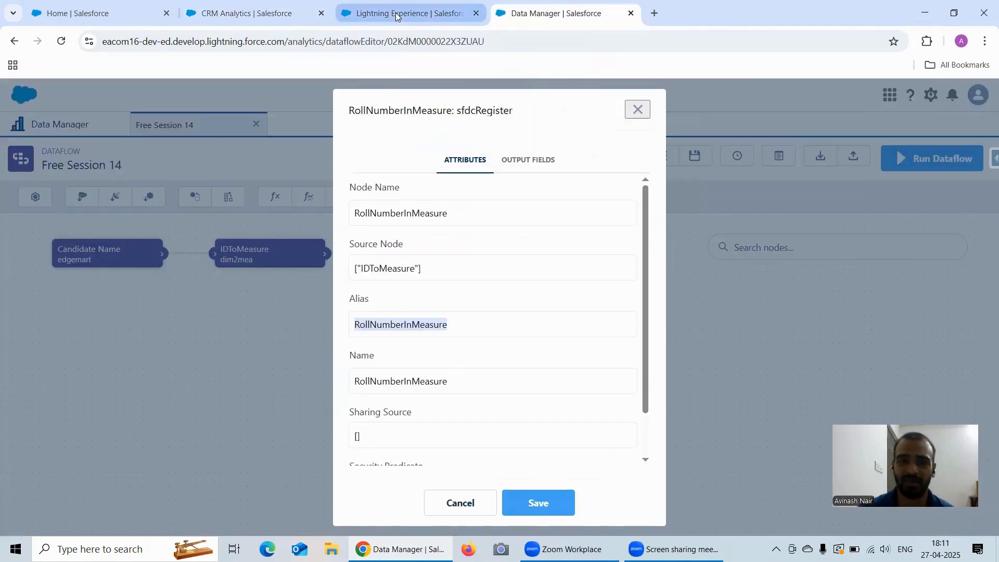
pyautogui.click(399, 15)
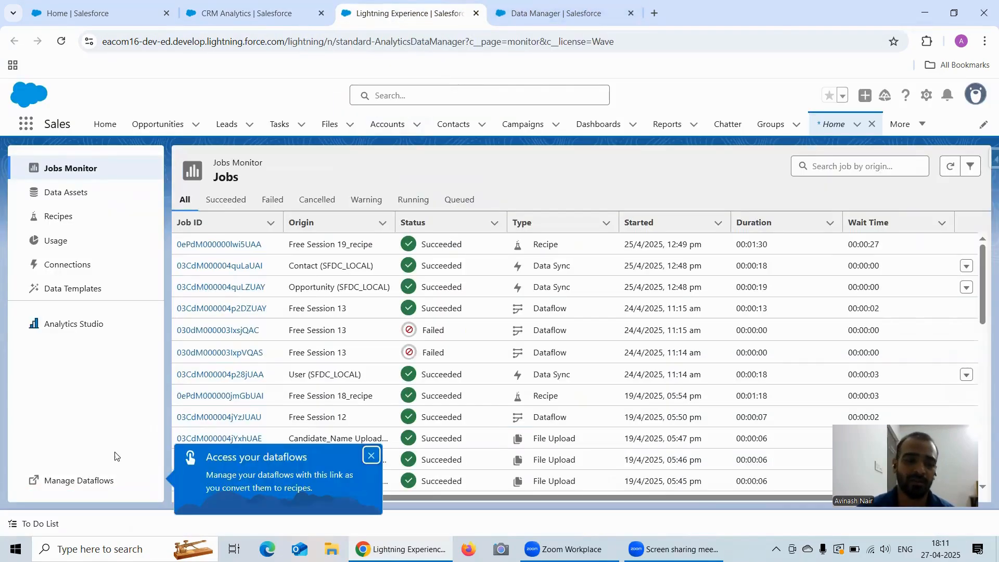
pyautogui.click(101, 481)
pyautogui.click(688, 16)
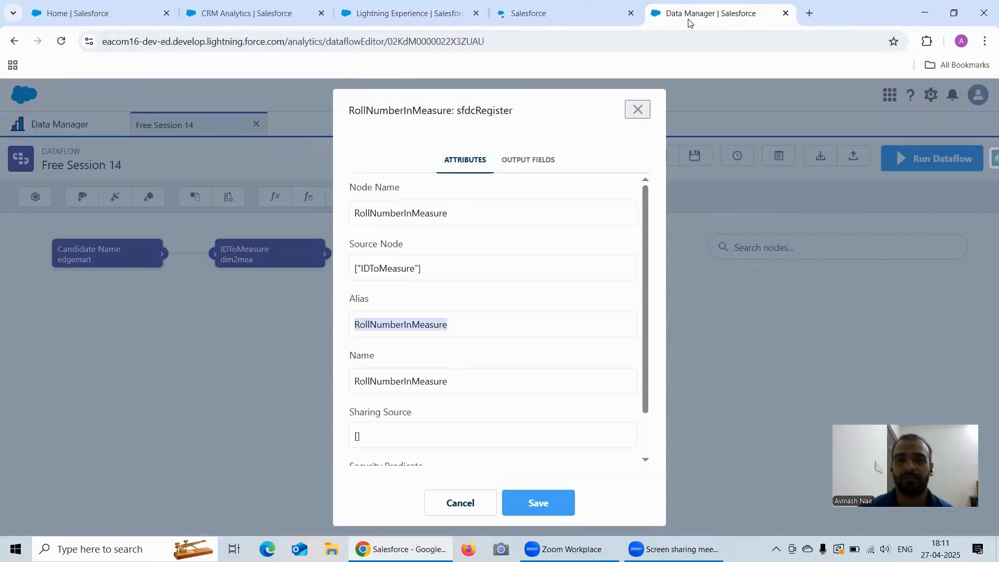
pyautogui.click(637, 109)
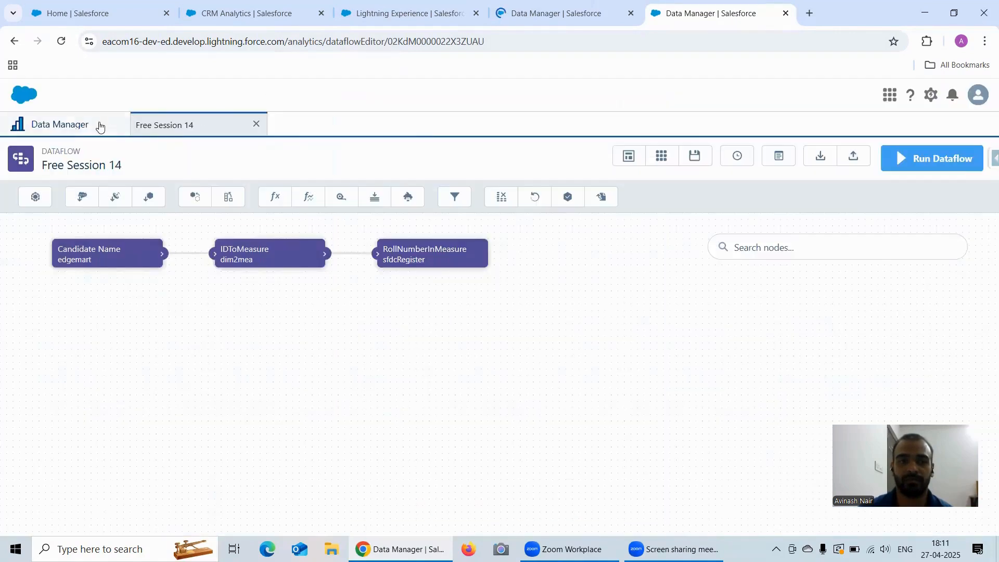
pyautogui.doubleClick(98, 124)
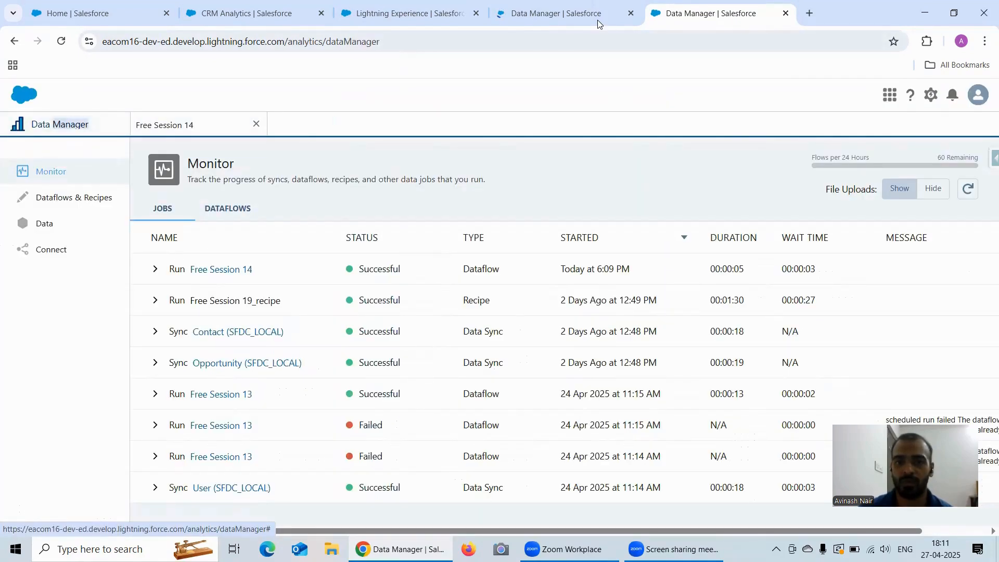
pyautogui.hotkey('ctrl', 'w')
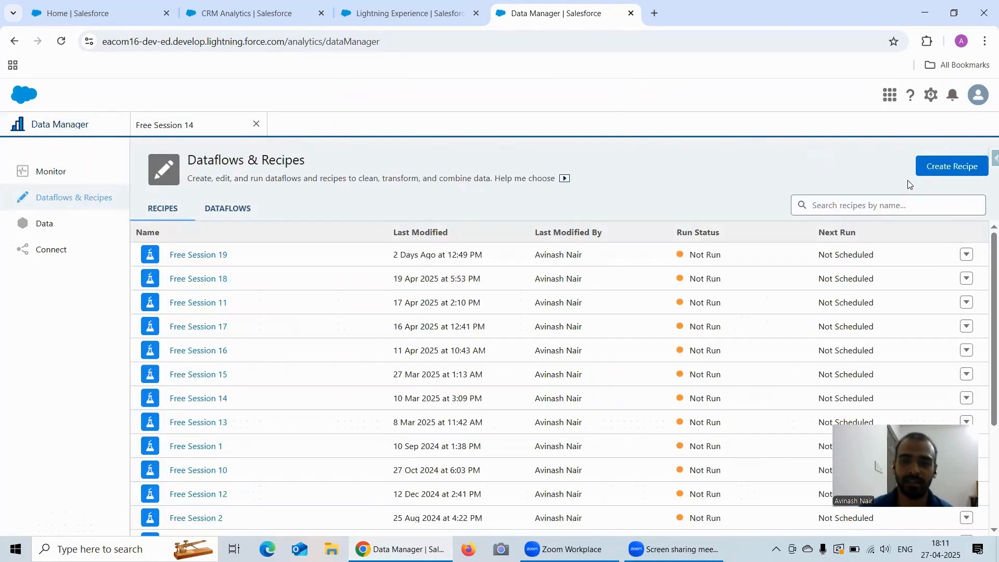
# Start a new recipe using the Candidate Name dataset as input, filtering out external and Salesforce objects.
pyautogui.click(928, 169)
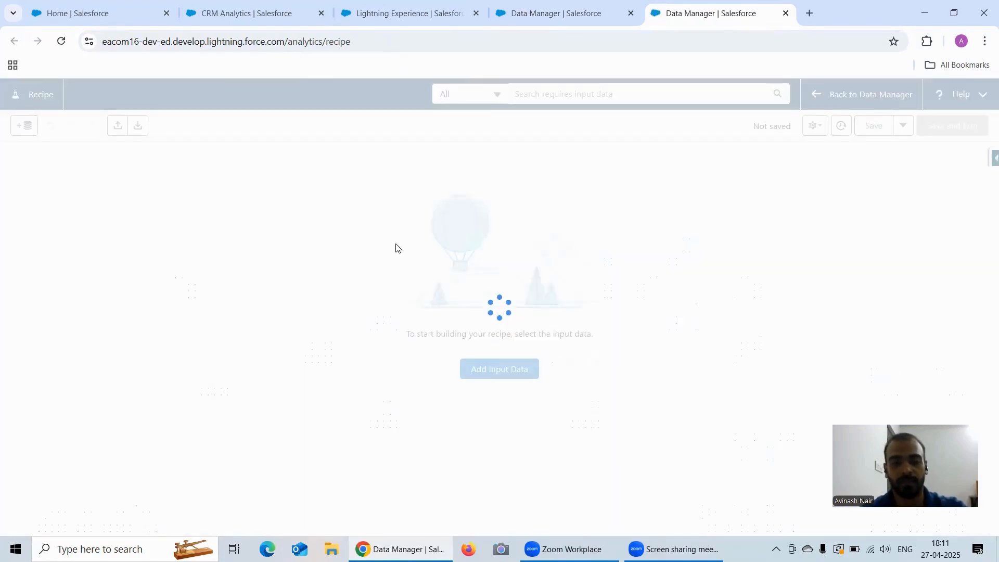
pyautogui.click(515, 369)
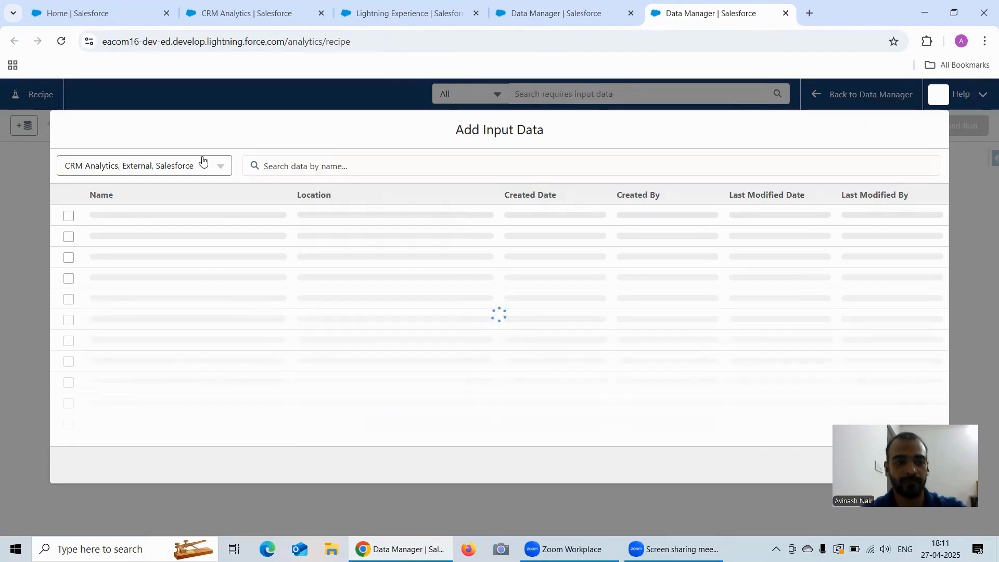
pyautogui.doubleClick(174, 167)
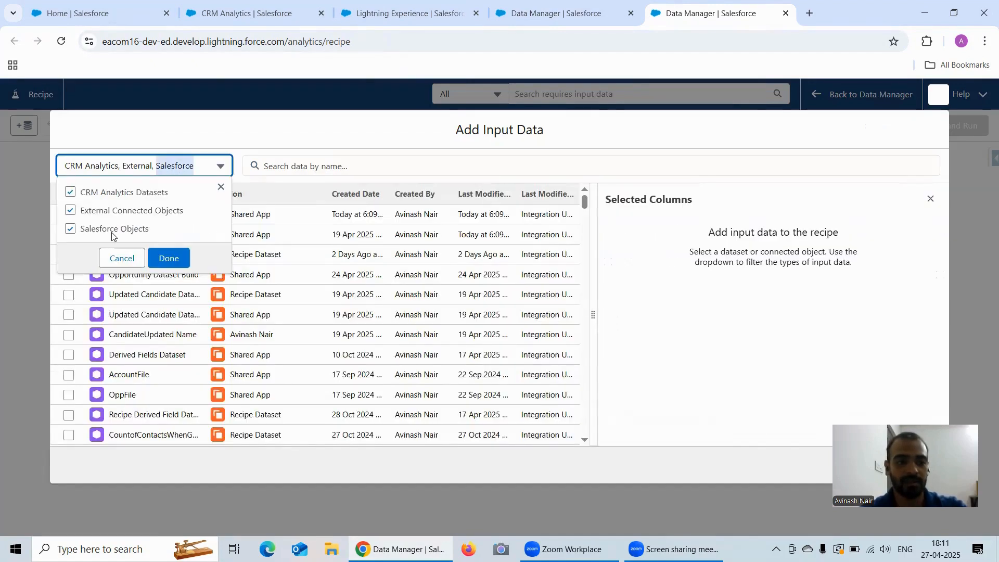
pyautogui.click(123, 213)
pyautogui.click(123, 230)
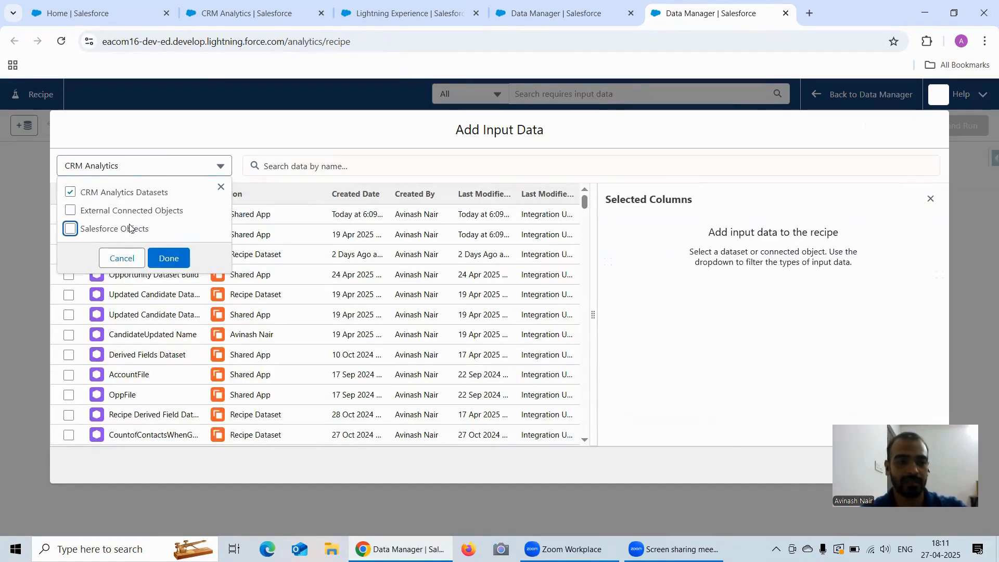
pyautogui.click(169, 258)
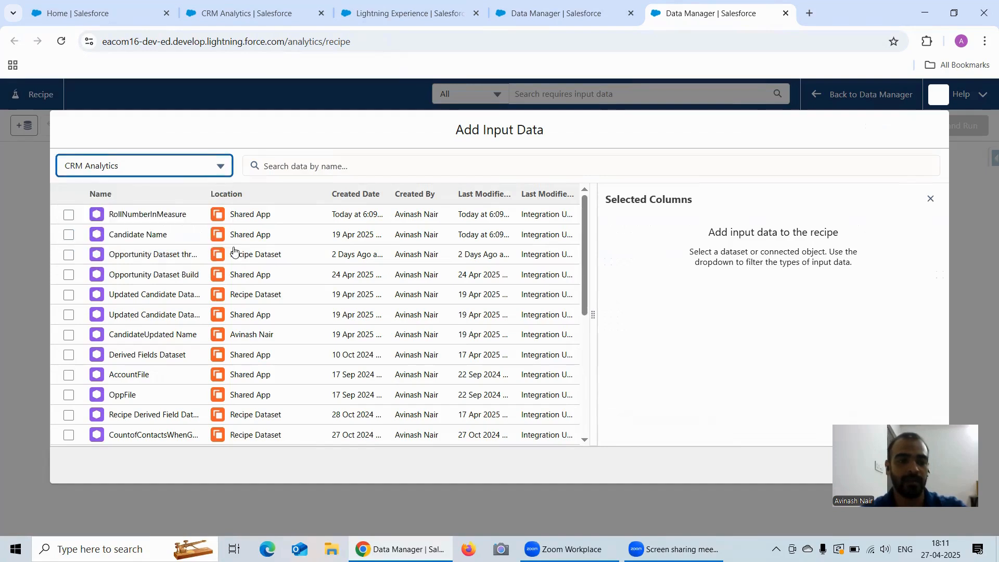
pyautogui.click(68, 235)
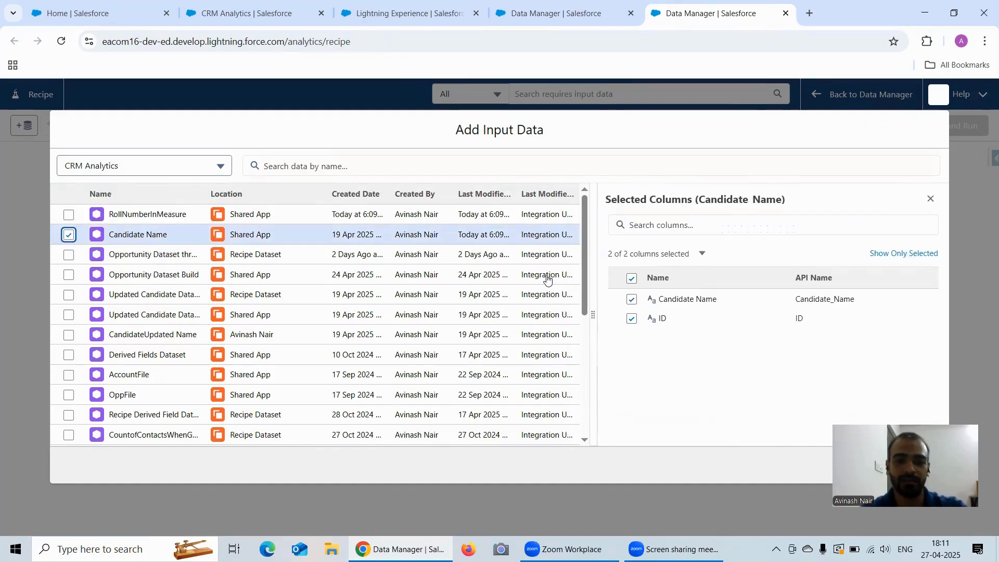
pyautogui.moveTo(907, 333); pyautogui.dragTo(911, 334)
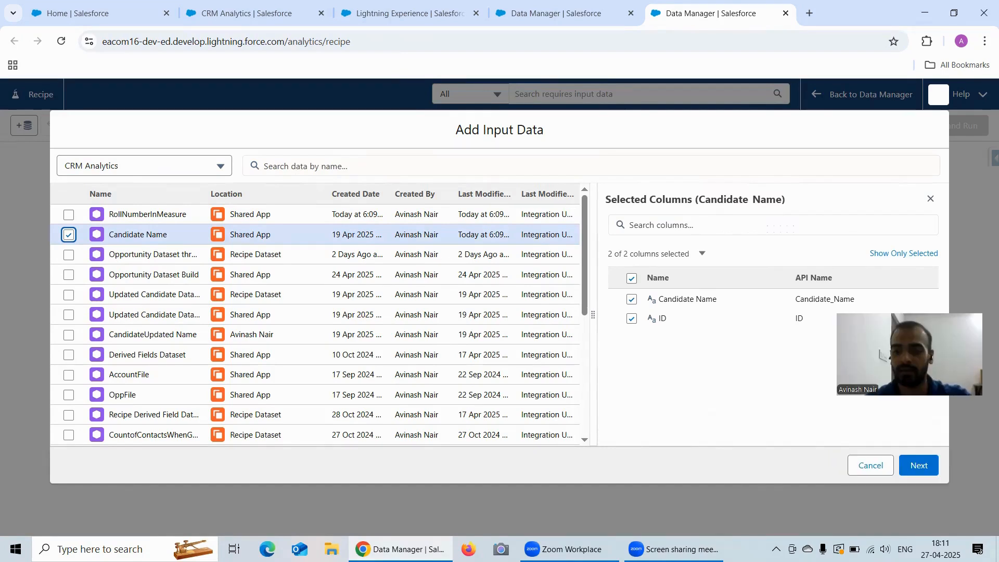
pyautogui.click(928, 472)
pyautogui.click(80, 202)
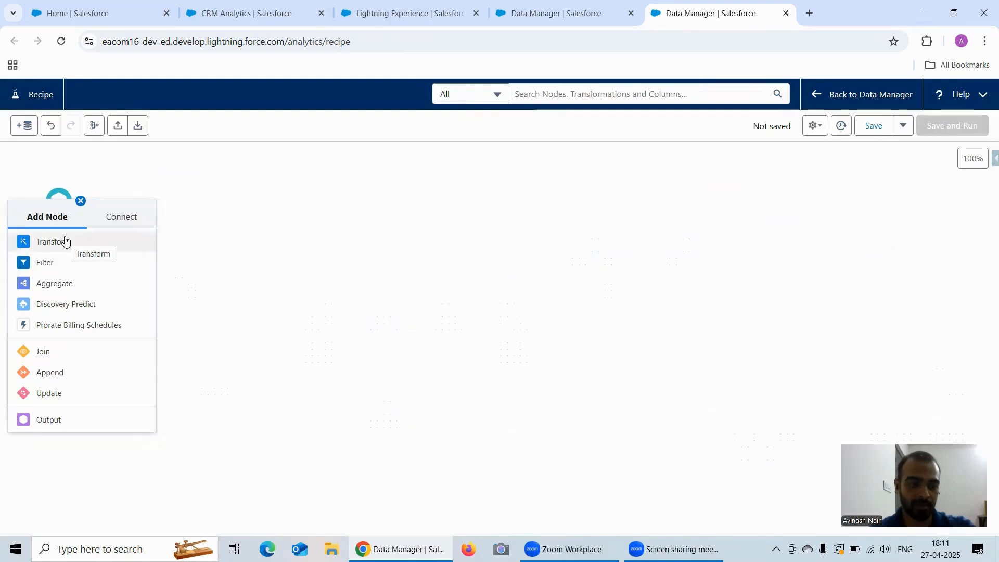
# Add a transform after Candidate Name that converts the ID column from text to number.
pyautogui.click(88, 239)
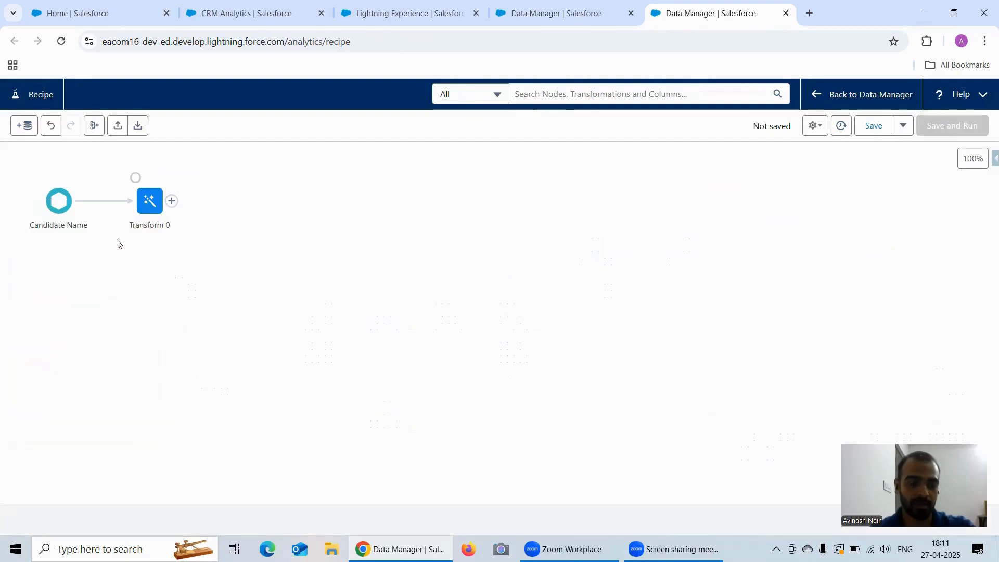
pyautogui.click(145, 215)
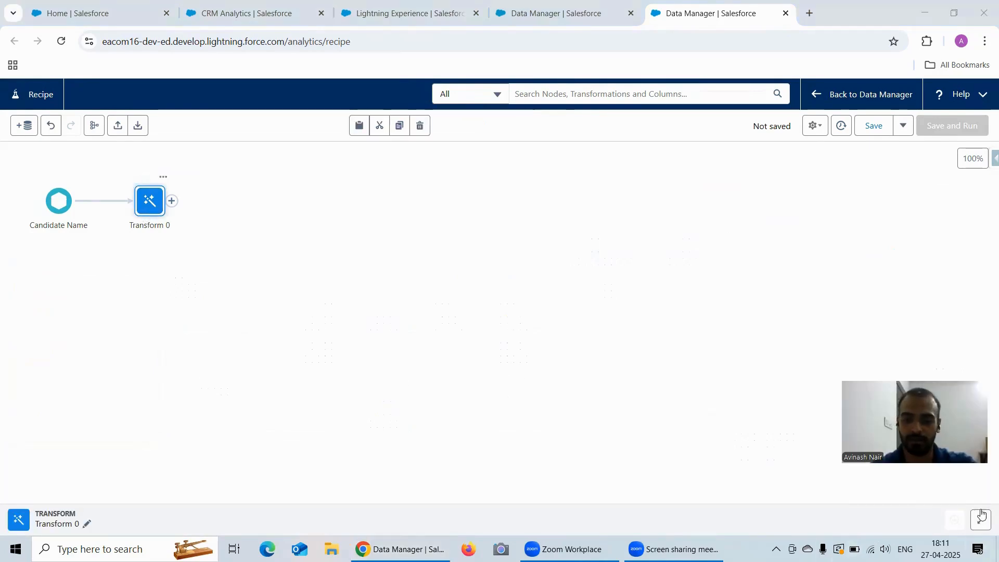
pyautogui.click(980, 520)
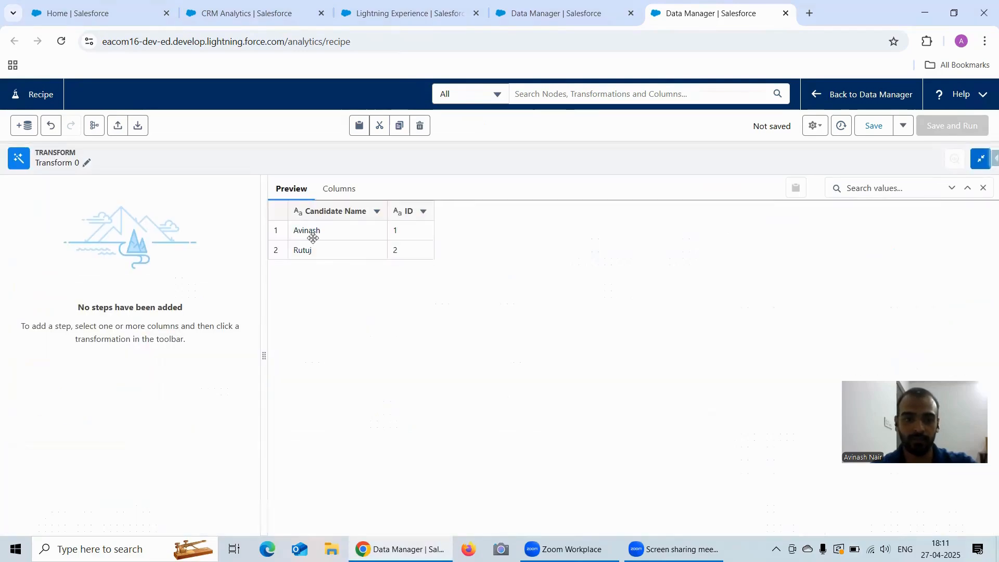
pyautogui.click(350, 190)
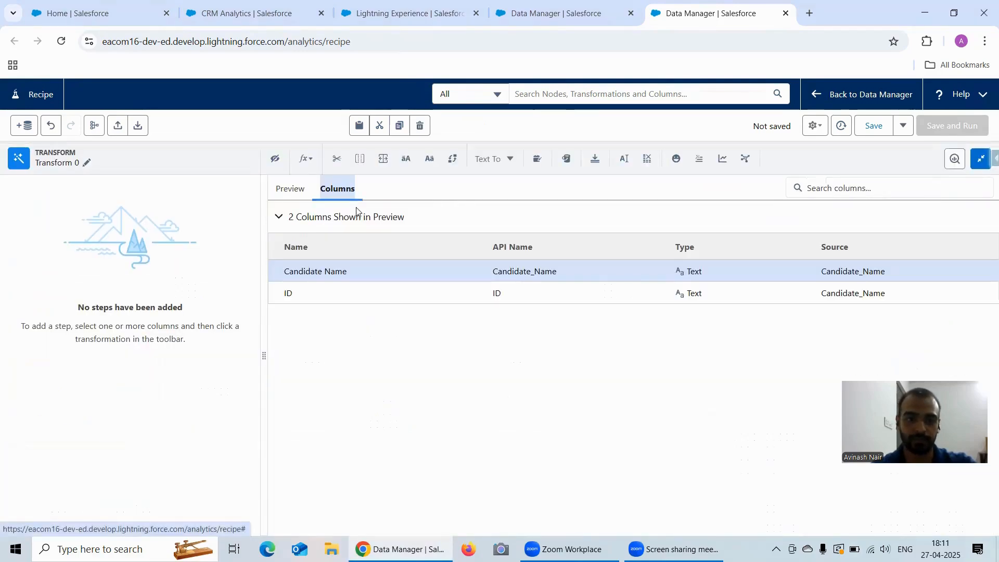
pyautogui.click(290, 189)
pyautogui.click(399, 213)
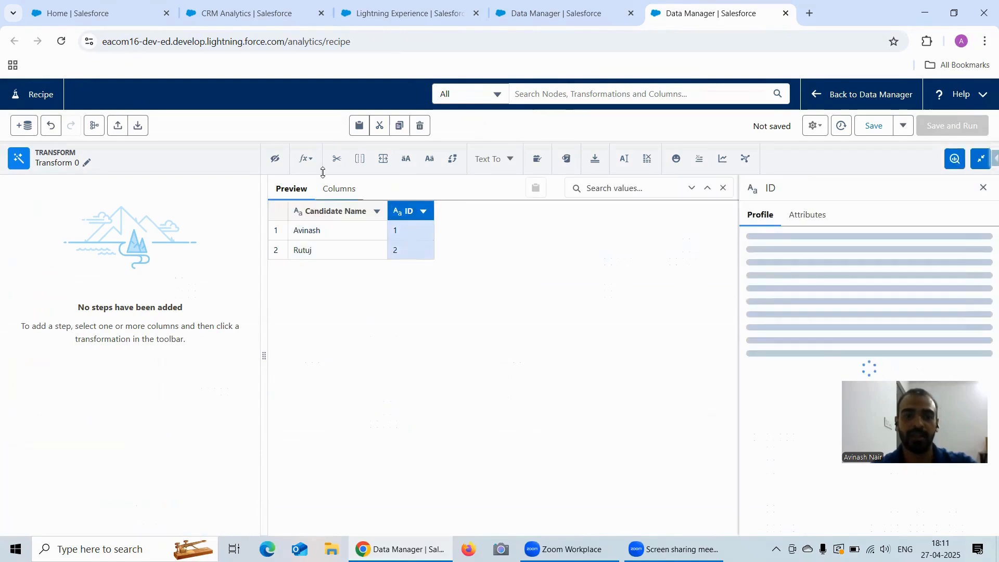
pyautogui.click(500, 164)
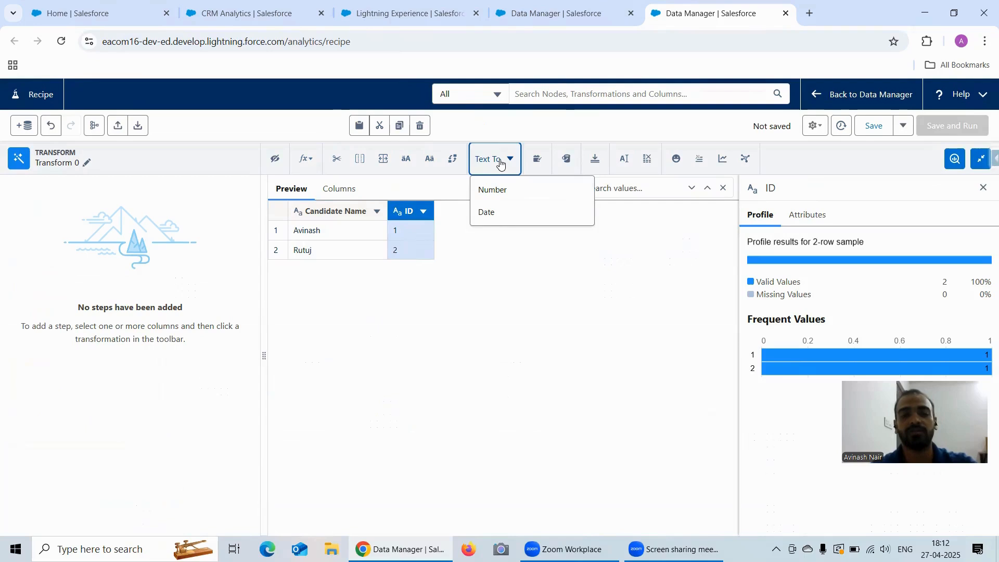
pyautogui.click(500, 193)
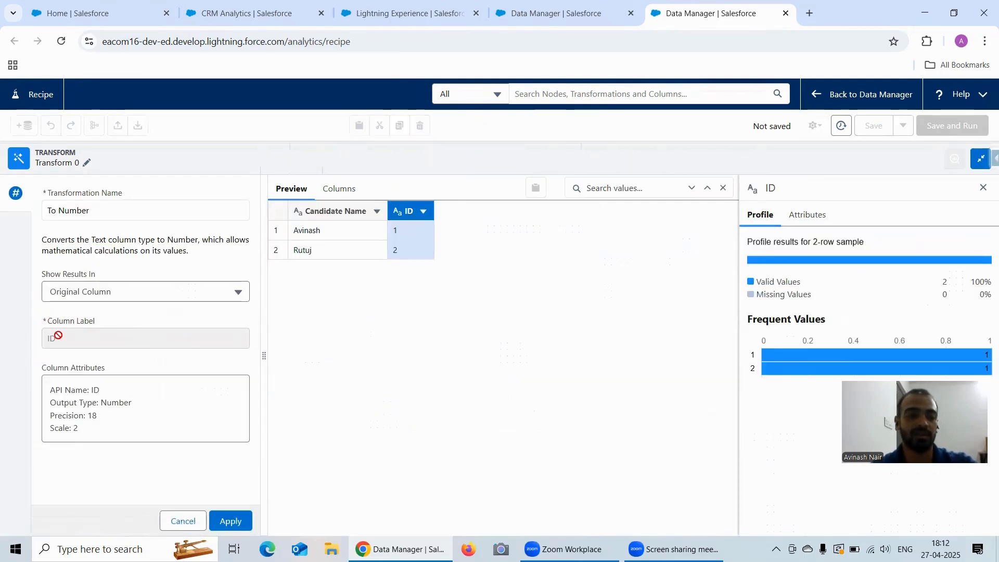
# Output the conversion to a new RollNumber column, keeping the original ID, and apply it.
pyautogui.click(83, 293)
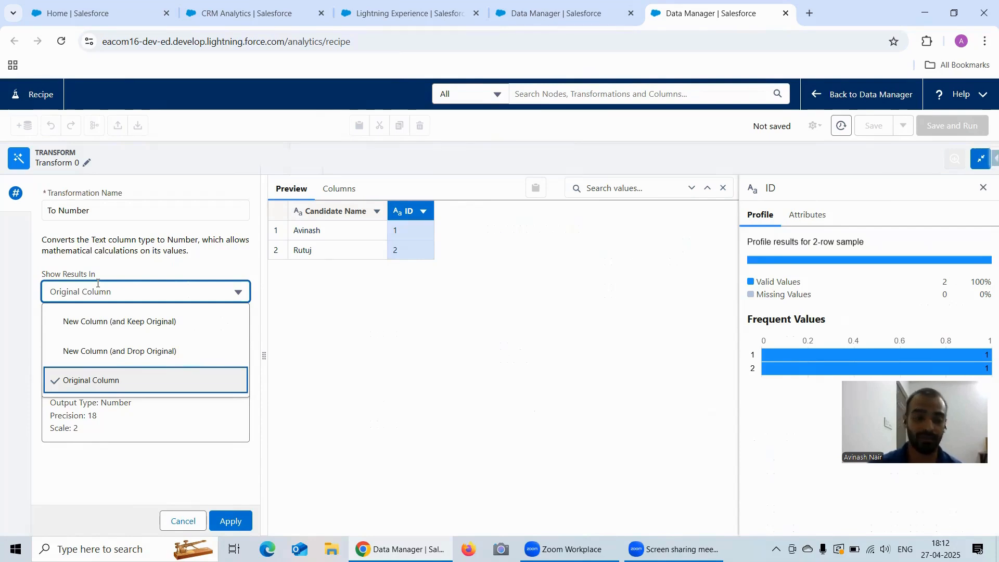
pyautogui.click(135, 326)
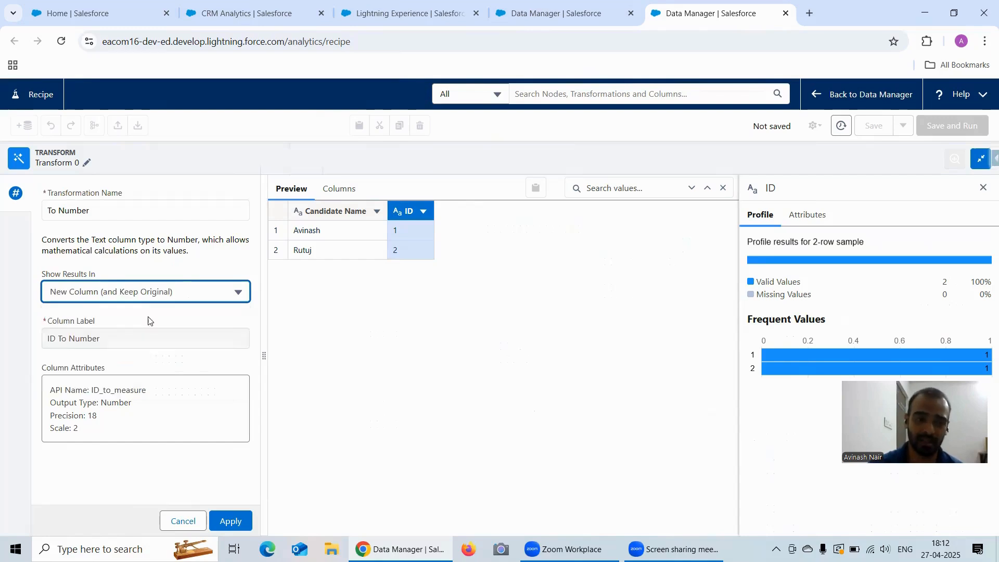
pyautogui.click(69, 339)
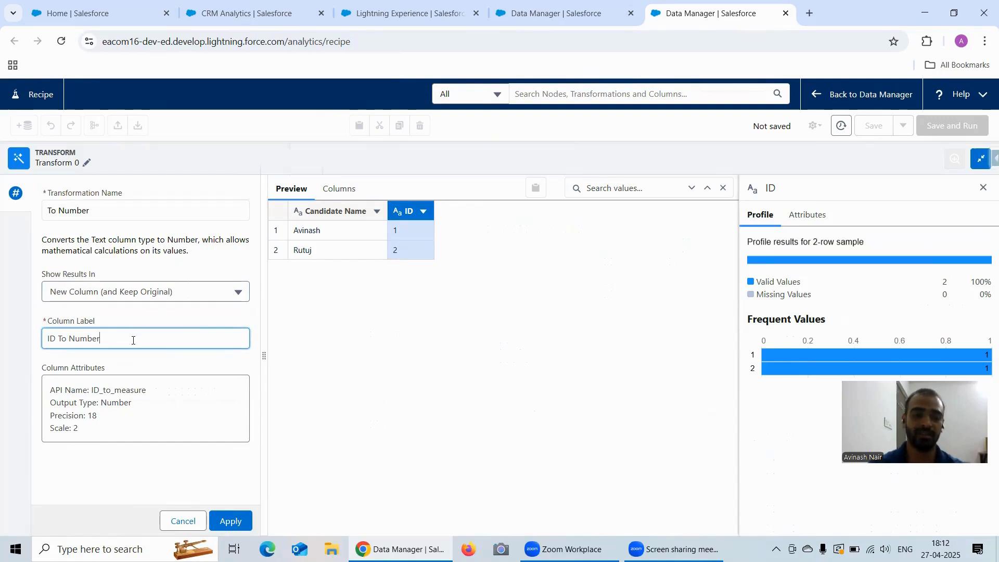
pyautogui.press('BackSpace')
pyautogui.press('BackSpace')
pyautogui.press('BackSpace')
pyautogui.press('BackSpace')
pyautogui.press('BackSpace')
pyautogui.press('BackSpace')
pyautogui.press('BackSpace')
pyautogui.press('BackSpace')
pyautogui.press('BackSpace')
pyautogui.press('BackSpace')
pyautogui.press('BackSpace')
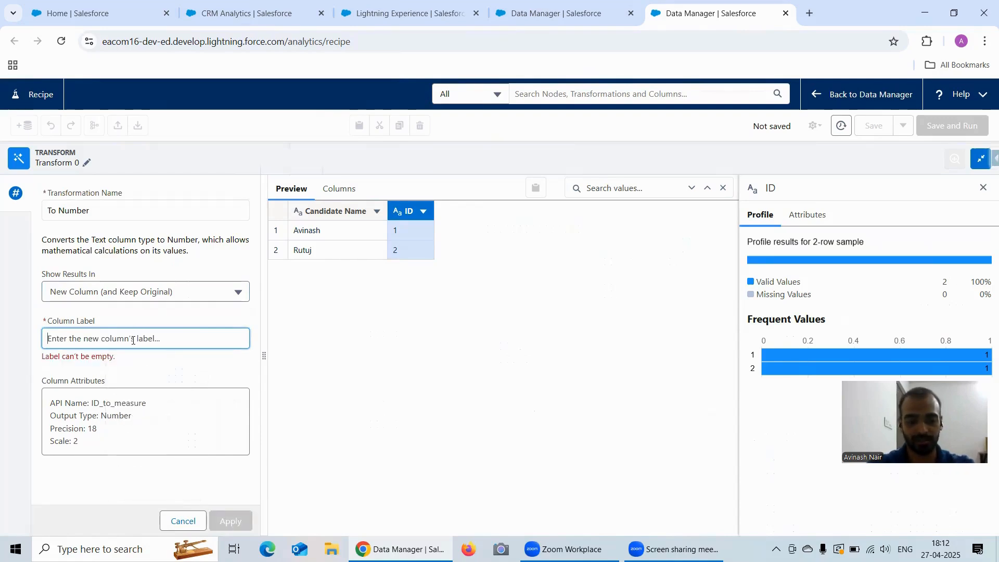
pyautogui.write('RollNumber')
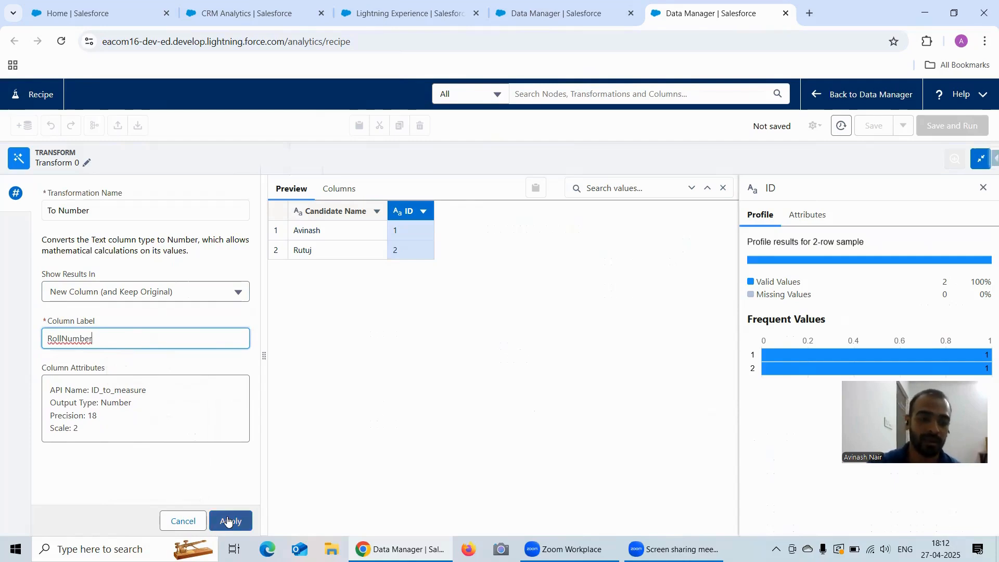
pyautogui.click(227, 520)
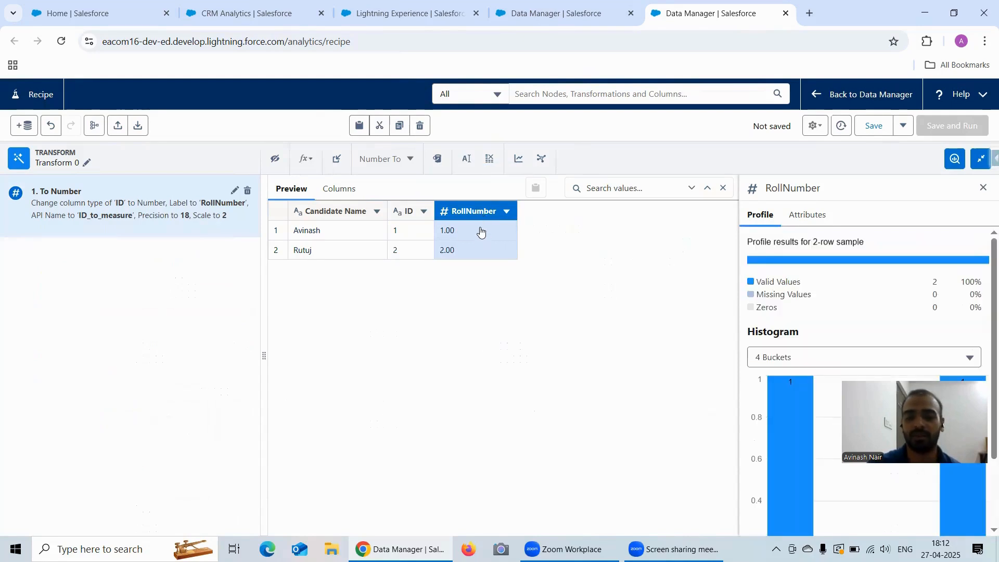
# Set the RollNumber column's scale to 0 and reapply the To Number step.
pyautogui.click(235, 191)
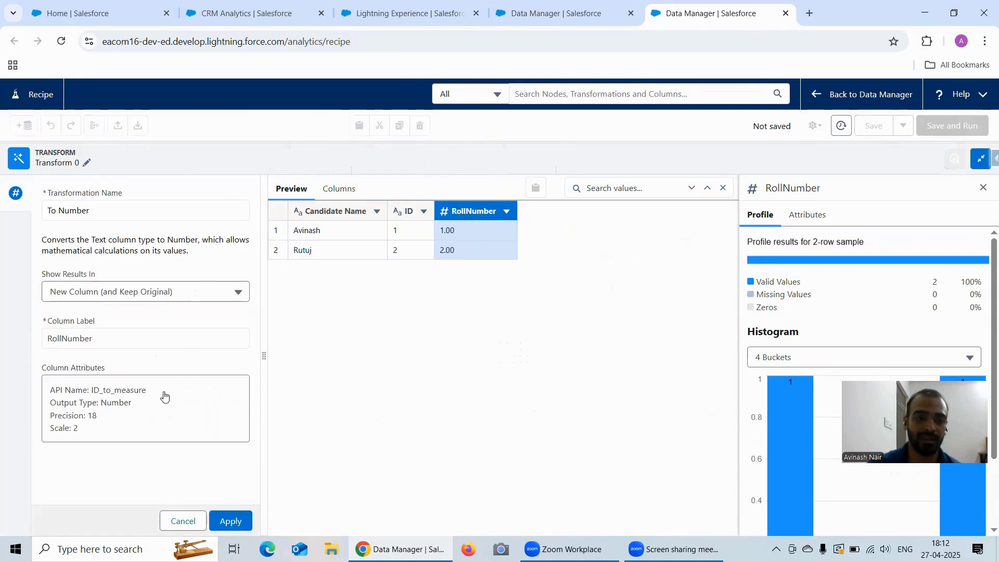
pyautogui.click(106, 435)
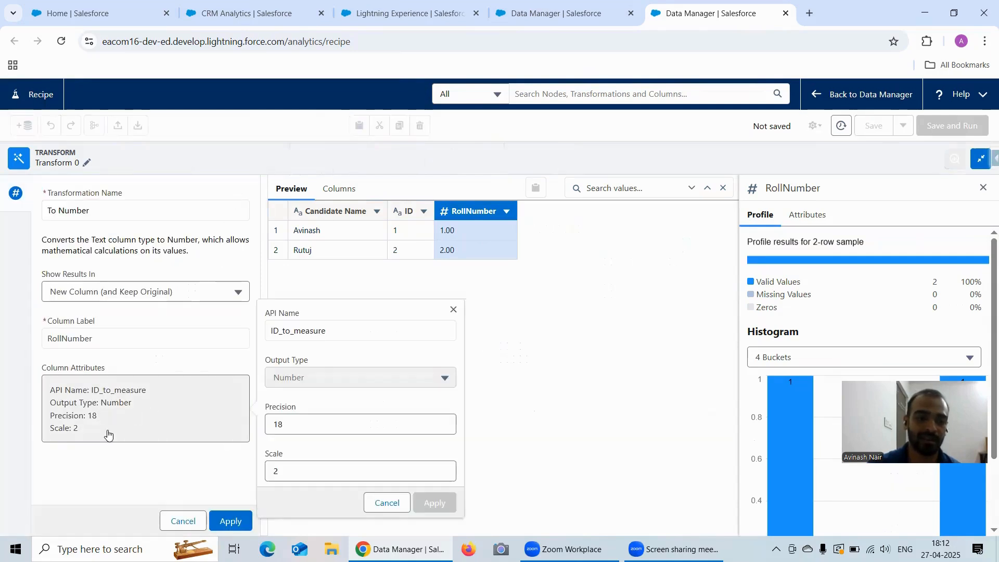
pyautogui.click(289, 471)
pyautogui.press('BackSpace')
pyautogui.write('0')
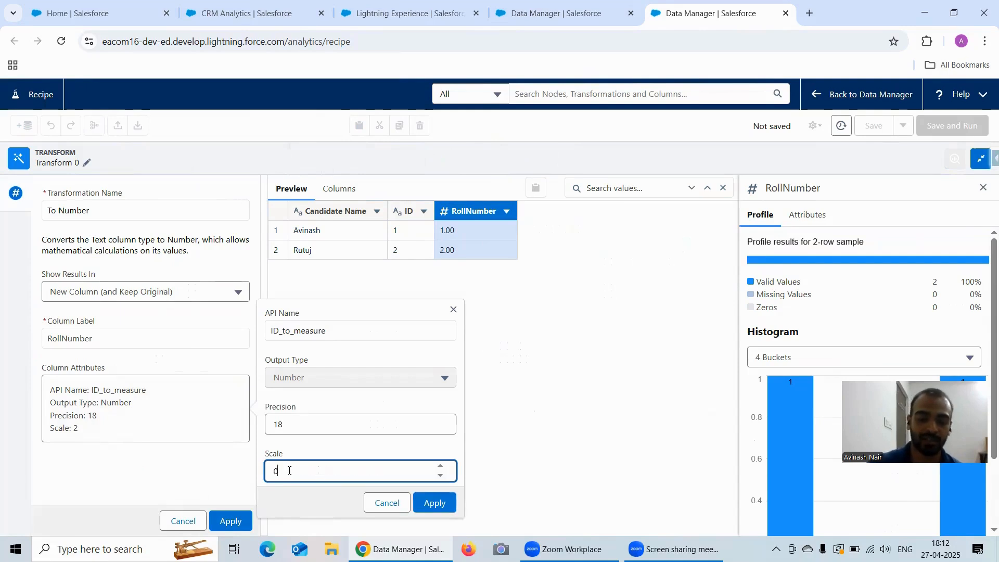
pyautogui.click(435, 502)
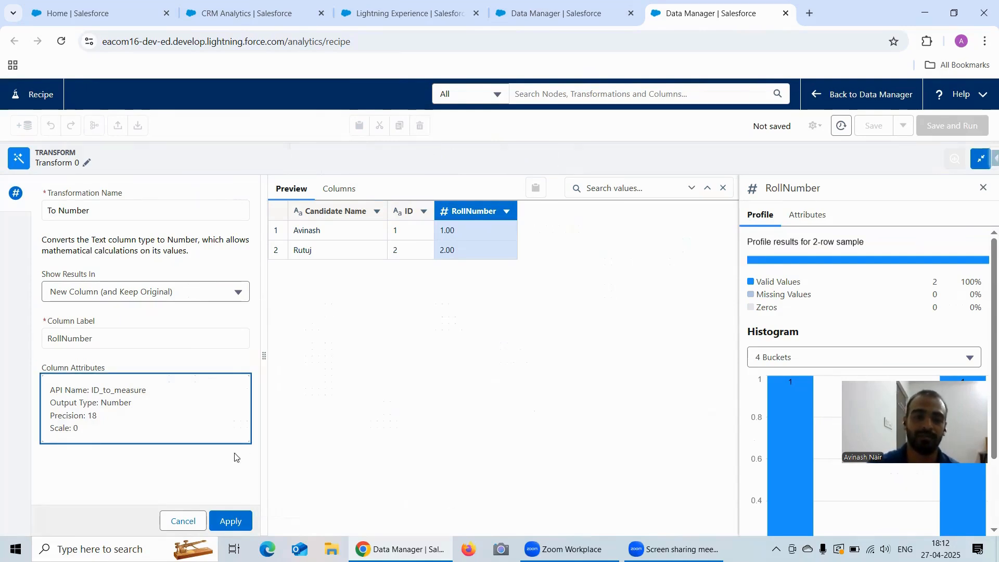
pyautogui.click(249, 517)
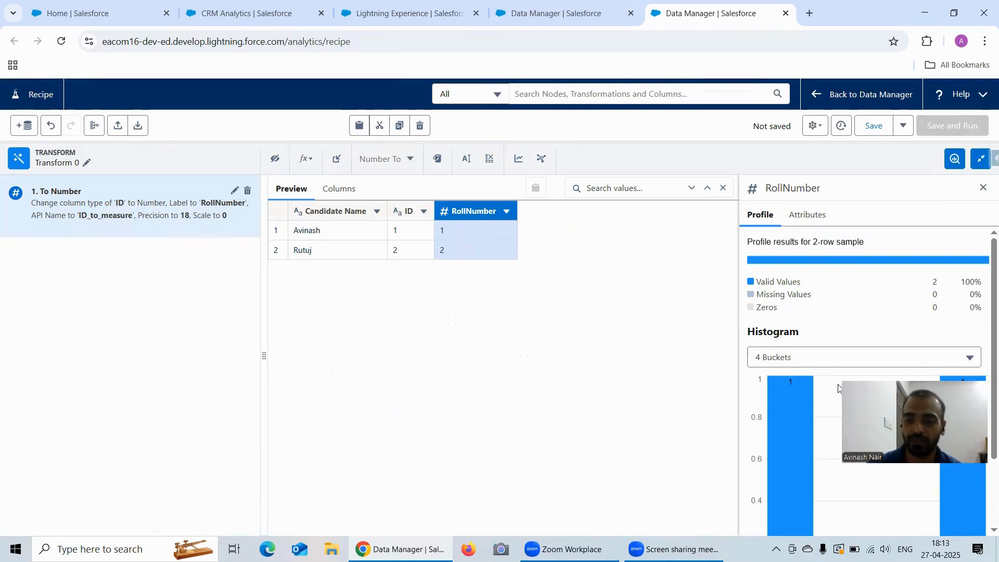
# Rename the transform node to 'Converting ID To Measure'.
pyautogui.click(981, 159)
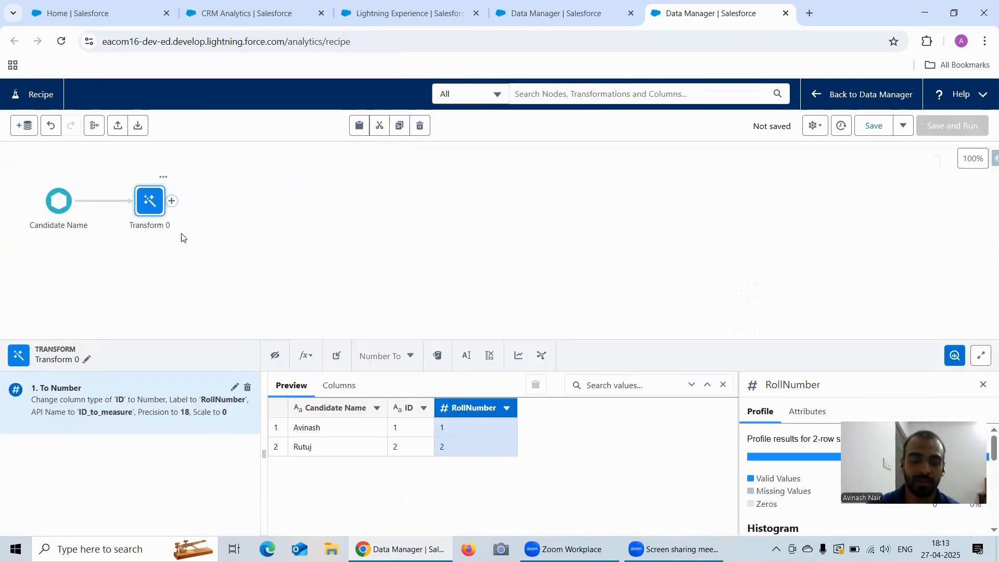
pyautogui.click(86, 362)
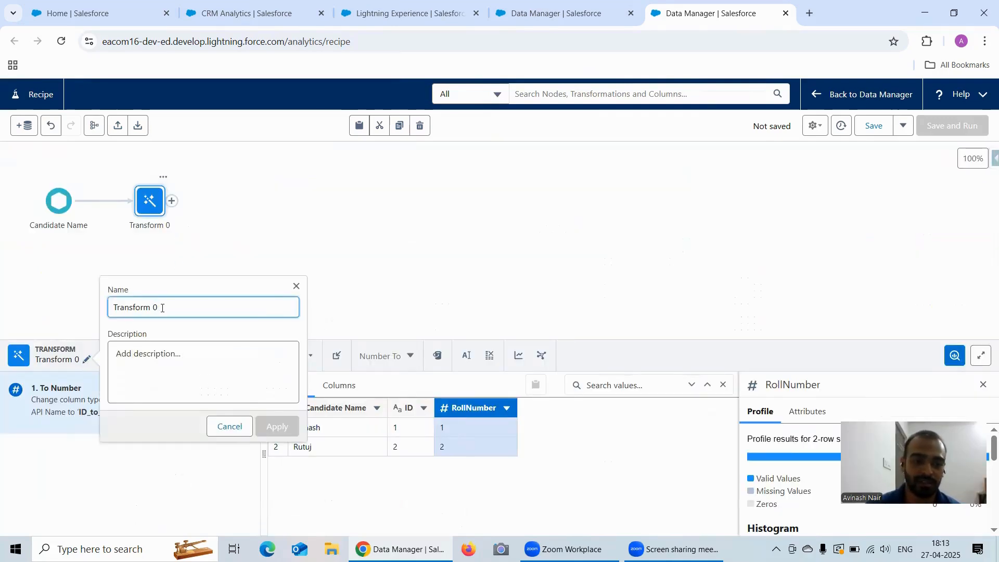
pyautogui.press('BackSpace')
pyautogui.press('BackSpace')
pyautogui.press('BackSpace')
pyautogui.press('BackSpace')
pyautogui.press('BackSpace')
pyautogui.press('BackSpace')
pyautogui.press('BackSpace')
pyautogui.press('BackSpace')
pyautogui.press('BackSpace')
pyautogui.press('BackSpace')
pyautogui.press('BackSpace')
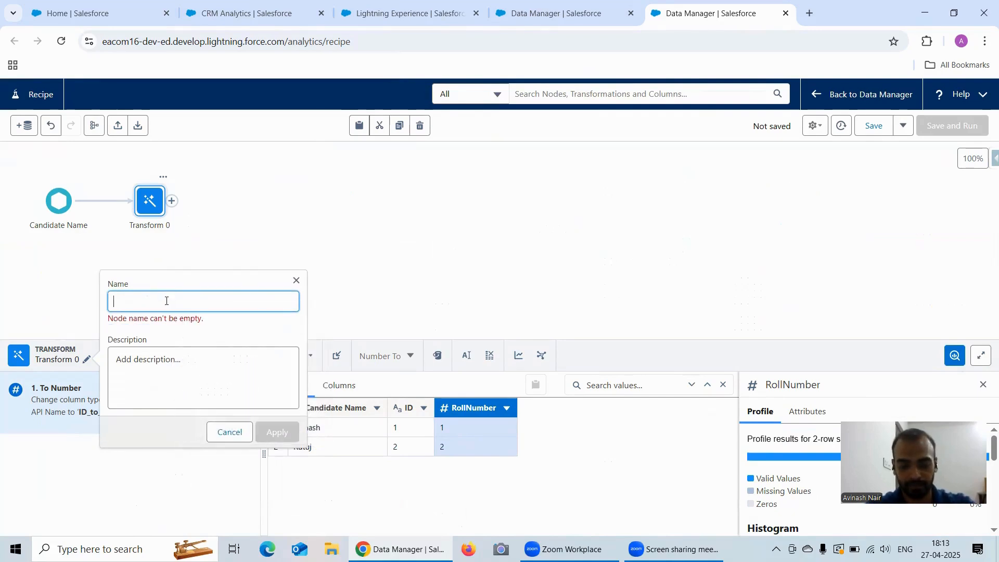
pyautogui.write('Conerting ID')
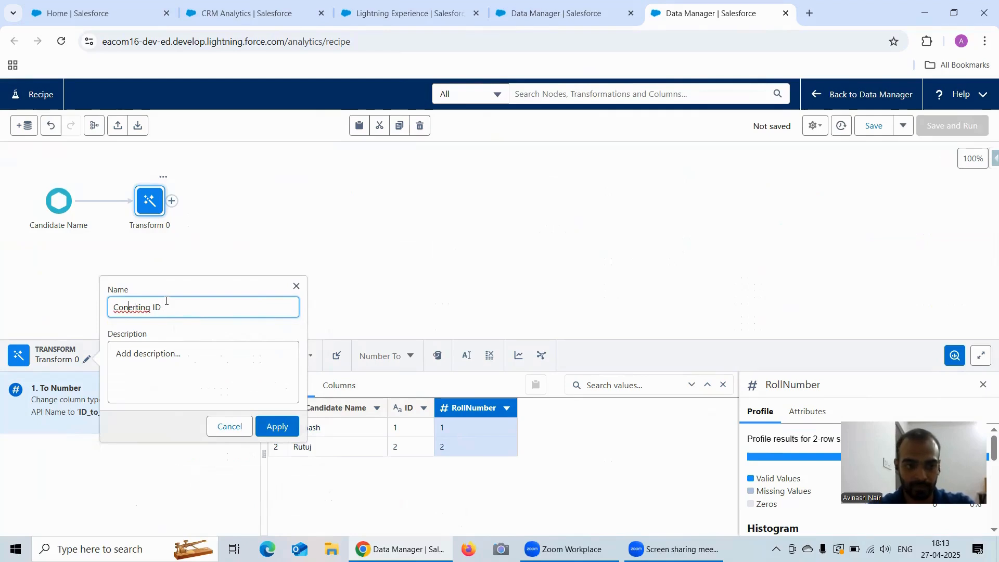
pyautogui.write('v')
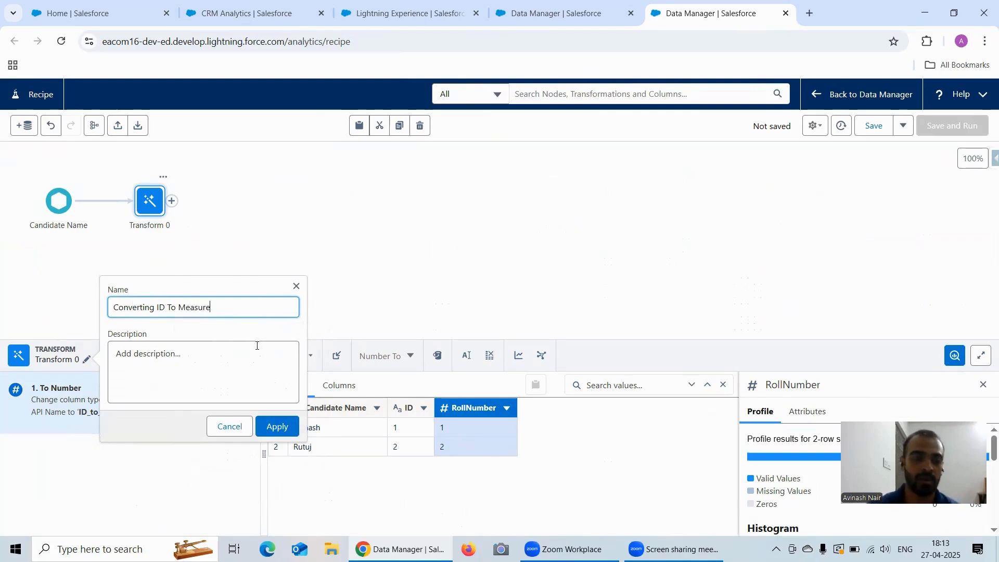
pyautogui.click(277, 426)
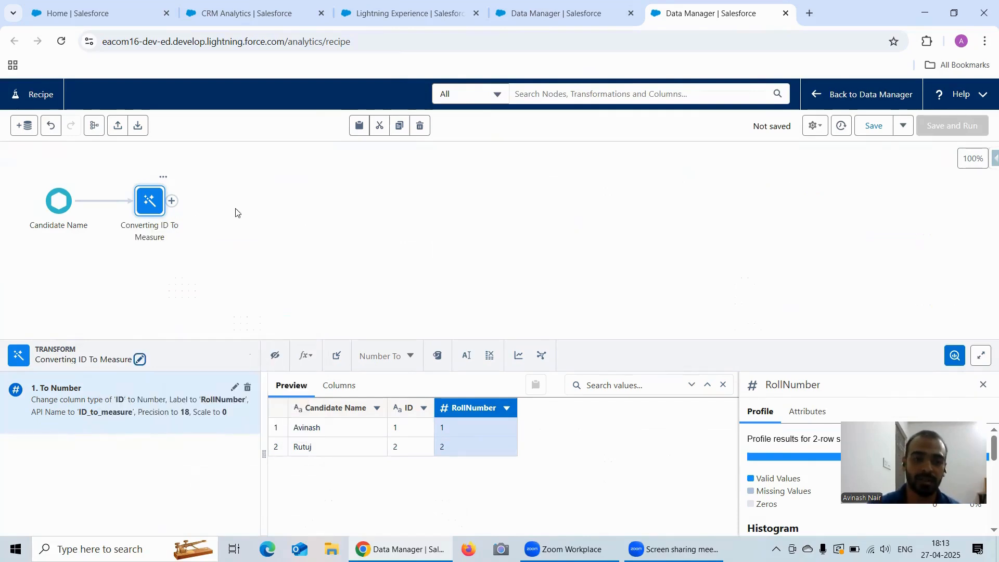
pyautogui.click(173, 203)
# Add an output node after the transform and name it 'Candidate Complete Info'.
pyautogui.click(153, 421)
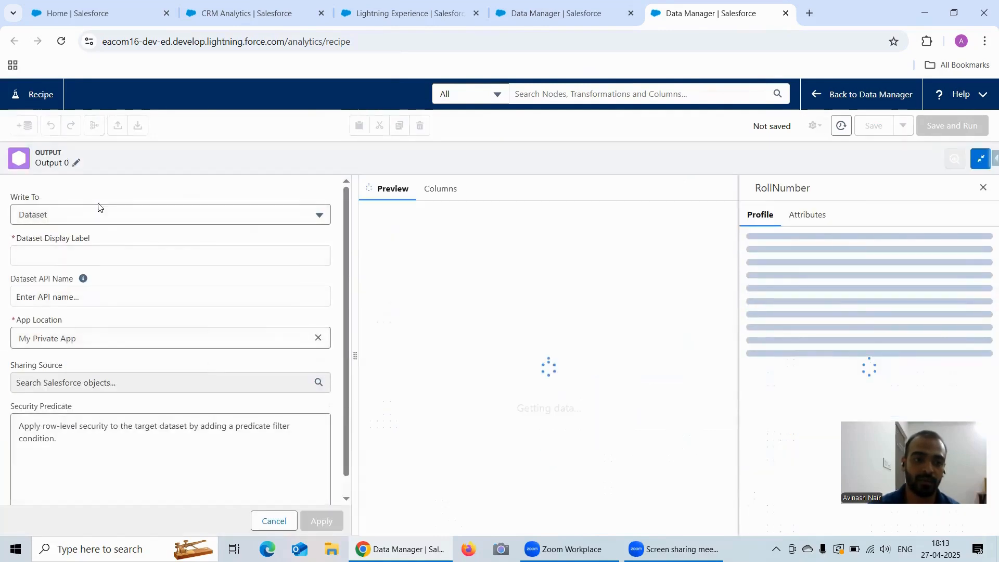
pyautogui.click(76, 163)
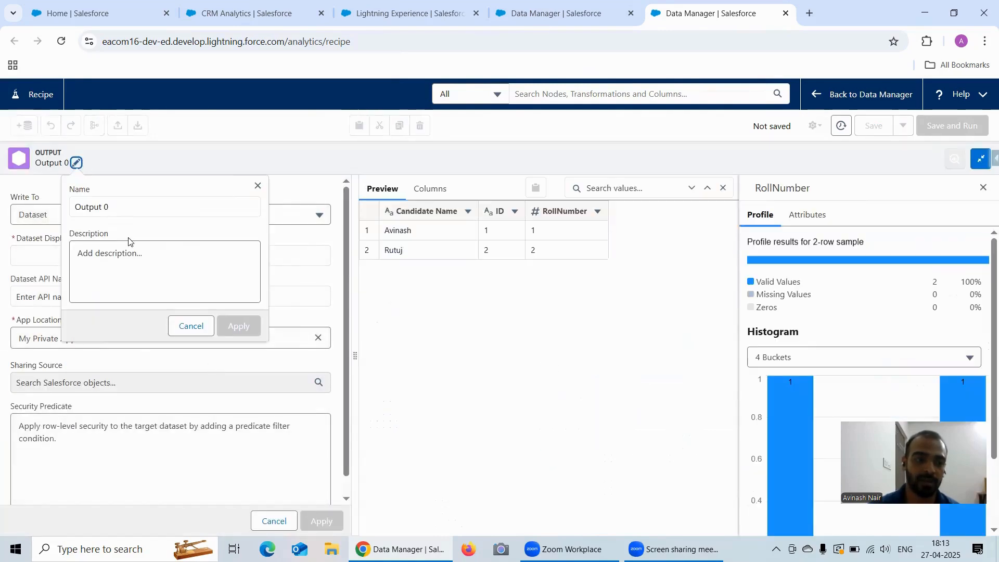
pyautogui.click(115, 207)
pyautogui.press('BackSpace')
pyautogui.press('BackSpace')
pyautogui.press('BackSpace')
pyautogui.press('BackSpace')
pyautogui.press('BackSpace')
pyautogui.press('BackSpace')
pyautogui.press('BackSpace')
pyautogui.press('BackSpace')
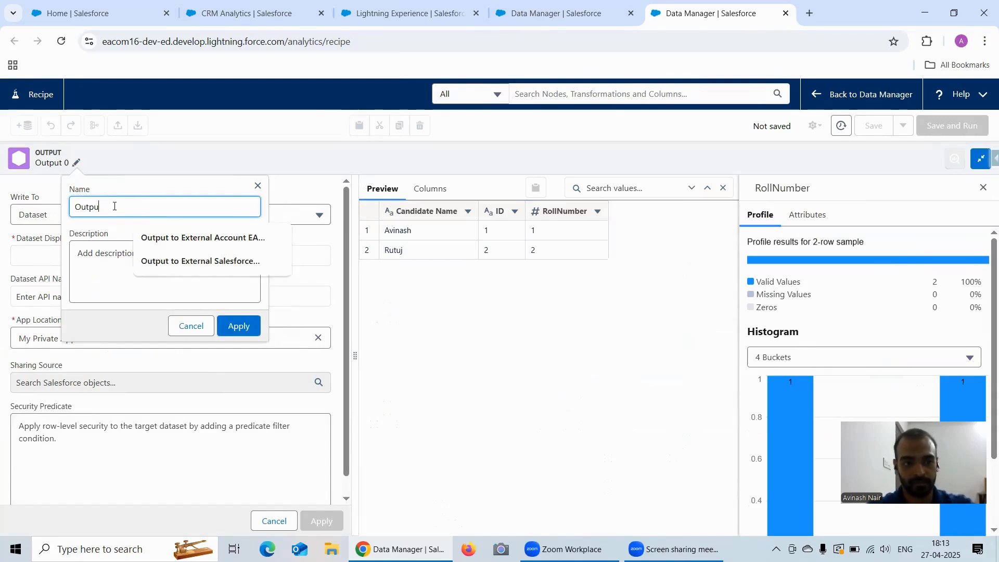
pyautogui.write('Candidate')
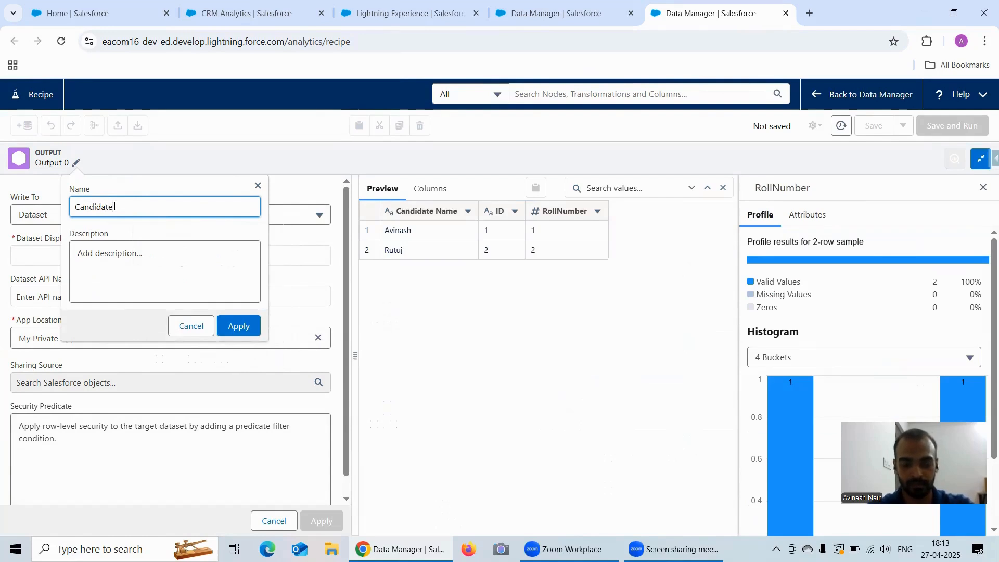
pyautogui.write(' Inform')
pyautogui.press('BackSpace')
pyautogui.press('BackSpace')
pyautogui.press('BackSpace')
pyautogui.press('BackSpace')
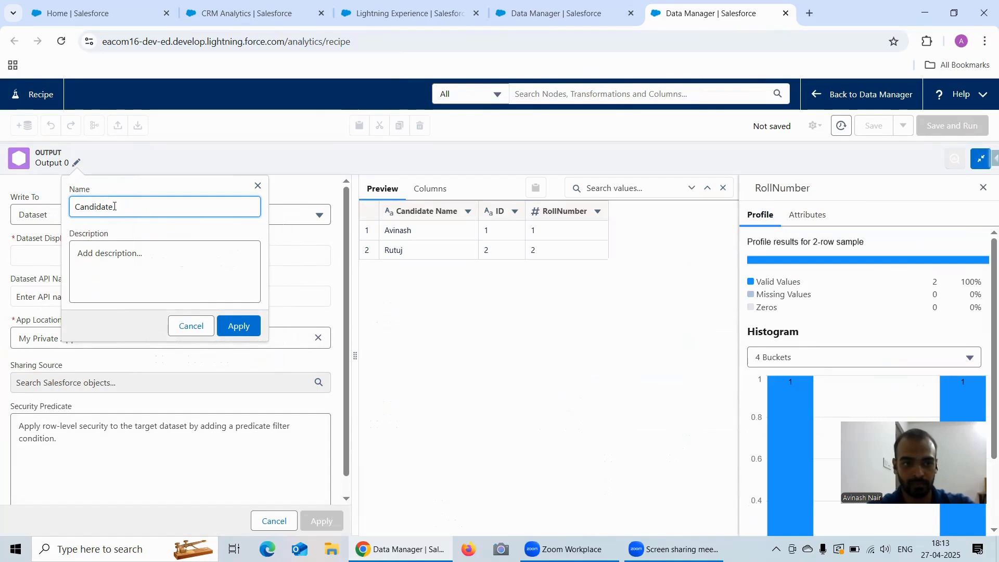
pyautogui.write('Complete ')
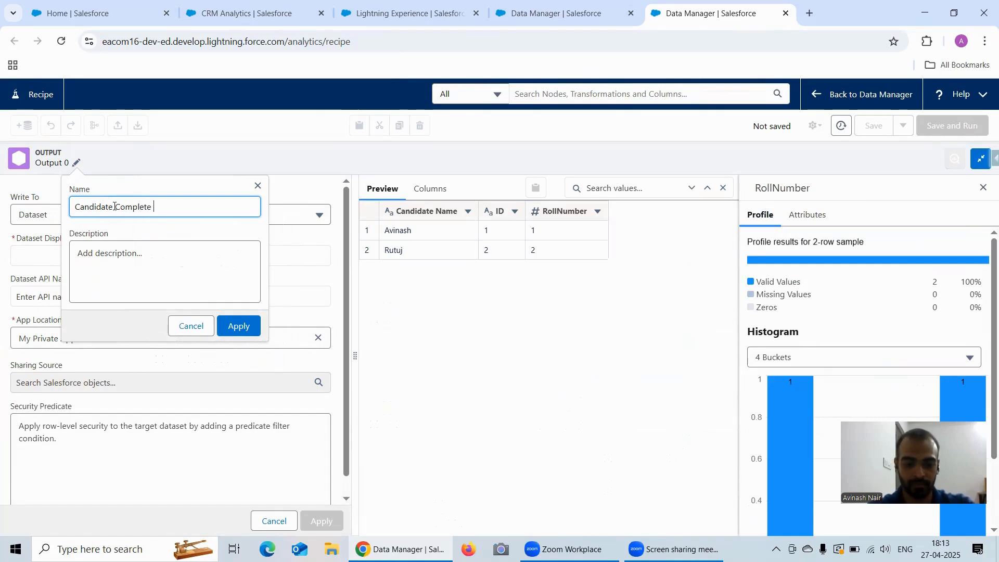
pyautogui.write('Info')
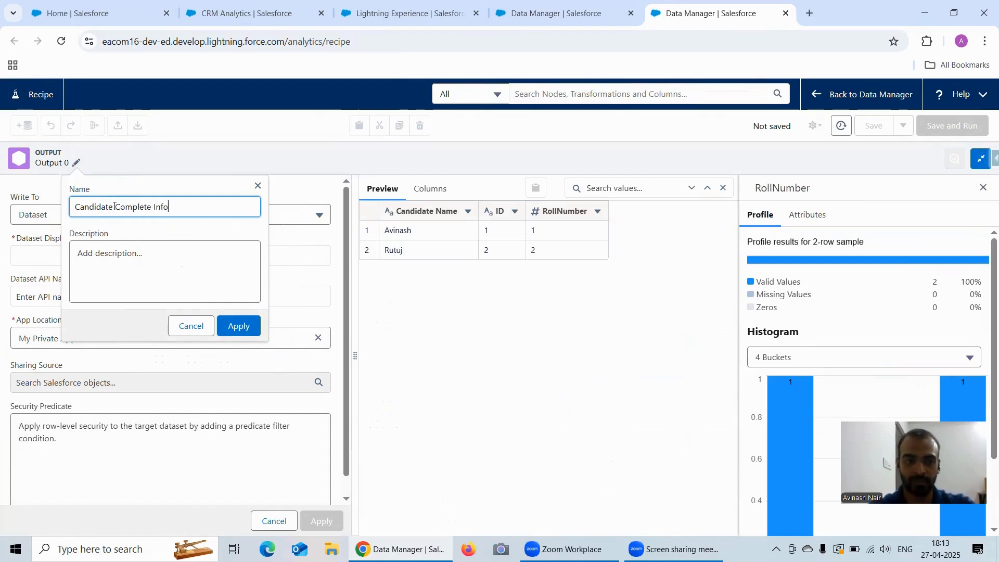
pyautogui.tripleClick(161, 206)
pyautogui.hotkey('ctrl', 'c')
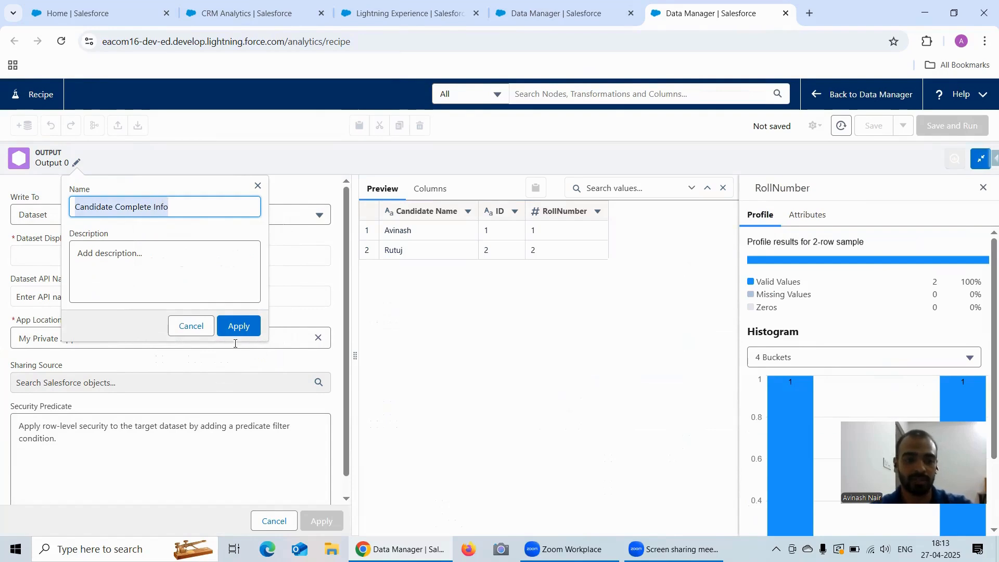
pyautogui.click(238, 325)
# Set the output's dataset display label to Candidate Complete Info and apply.
pyautogui.click(62, 254)
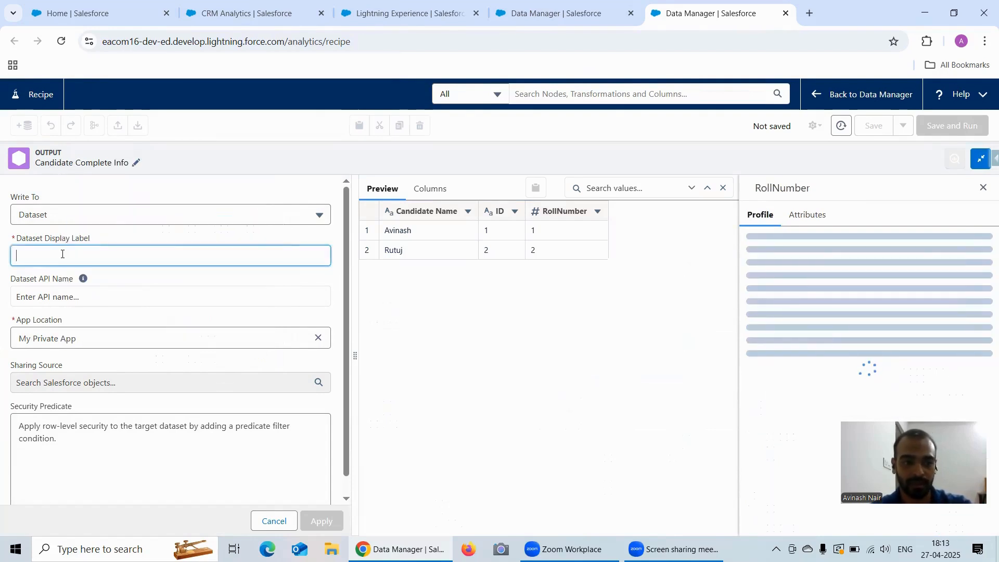
pyautogui.hotkey('ctrl', 'v')
pyautogui.click(322, 520)
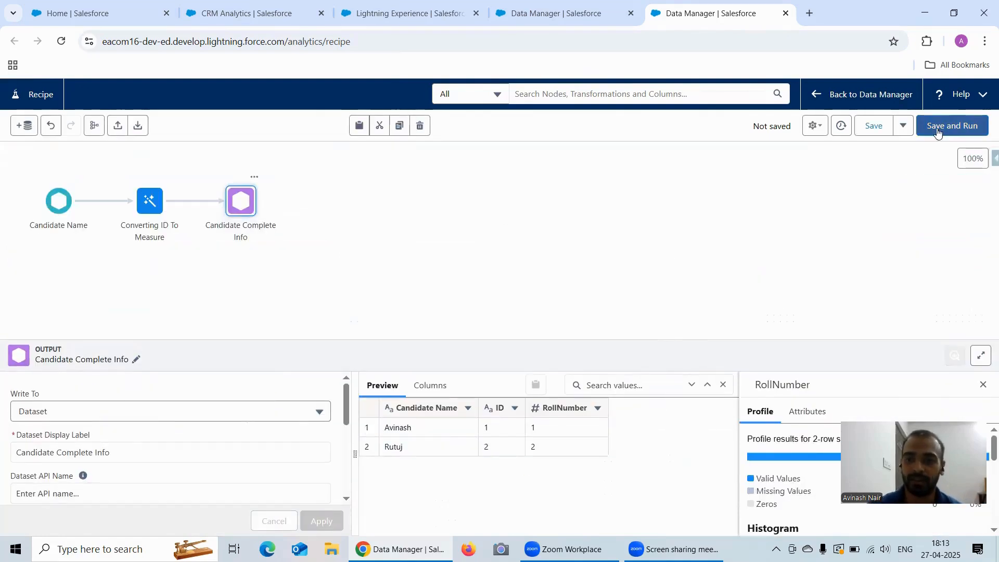
# Enter 'Free Session 20' as the recipe name in the Save Recipe dialog and save.
pyautogui.click(935, 127)
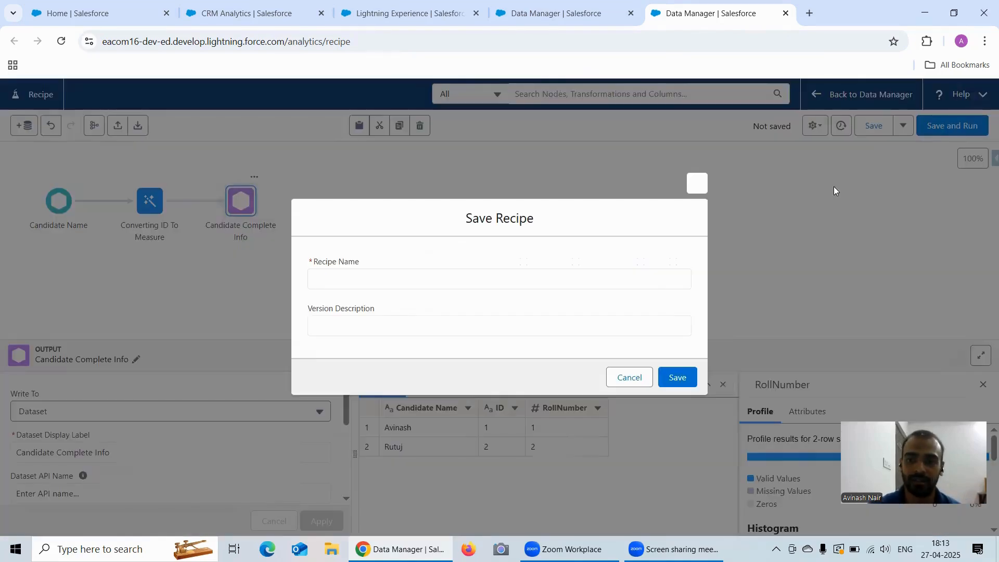
pyautogui.click(378, 277)
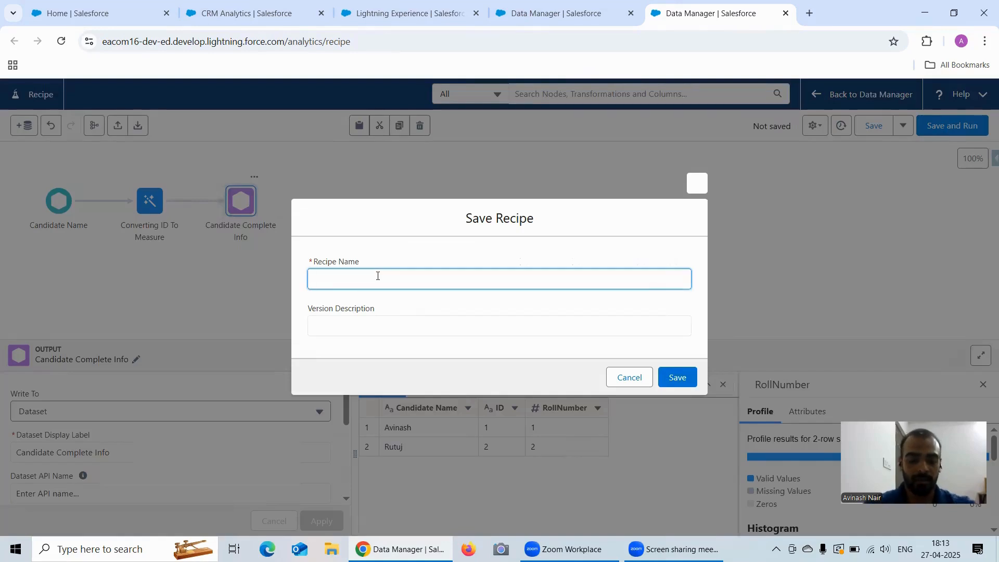
pyautogui.write('Free Ses')
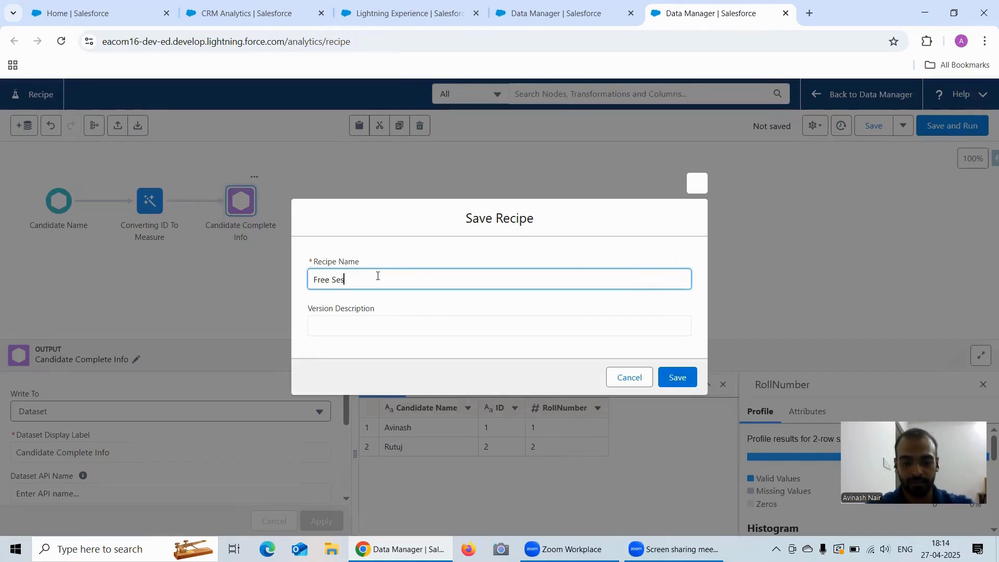
pyautogui.write('sion 20')
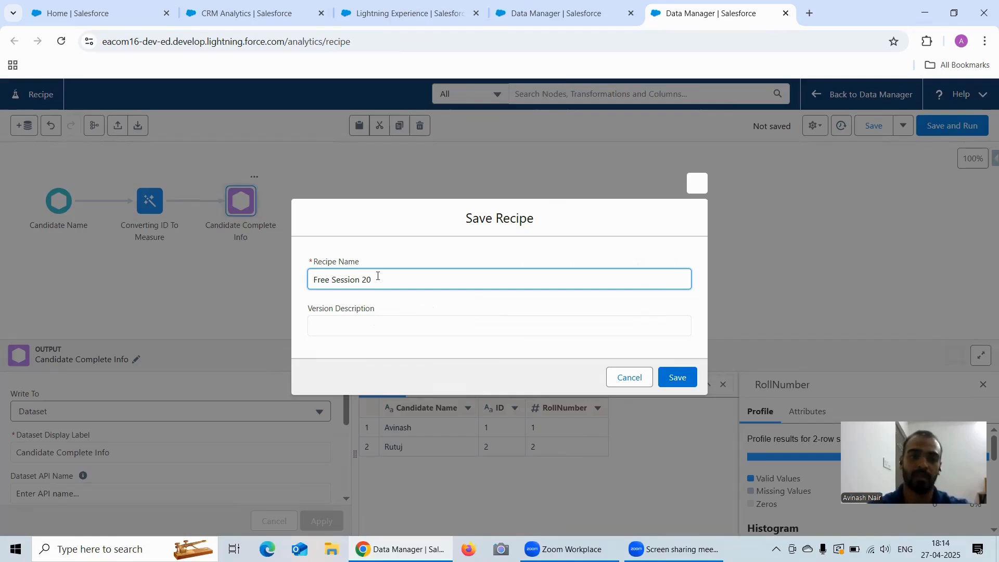
pyautogui.click(679, 375)
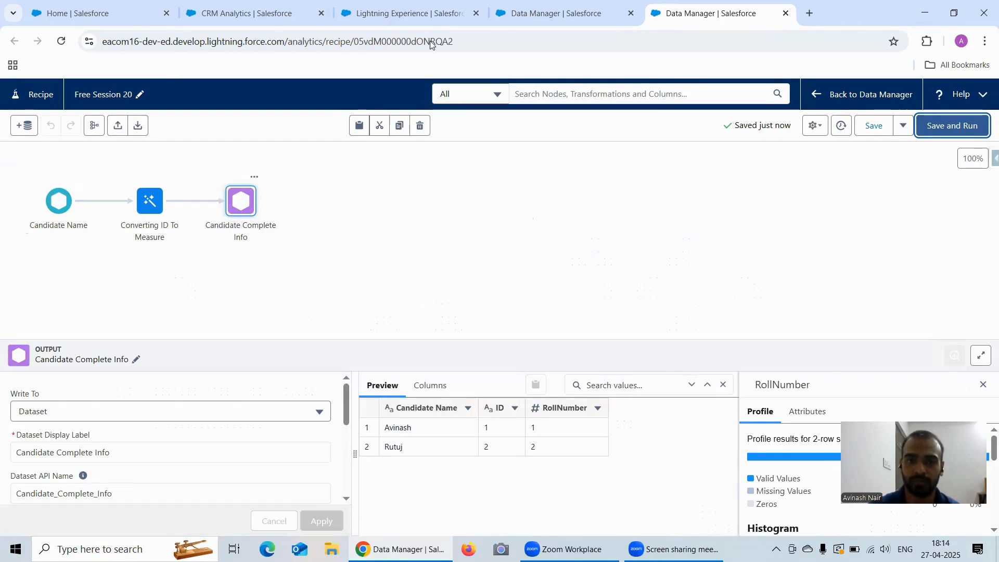
# Run the recipe and refresh the Monitor until the Free Session 20 job shows Successful.
pyautogui.click(501, 16)
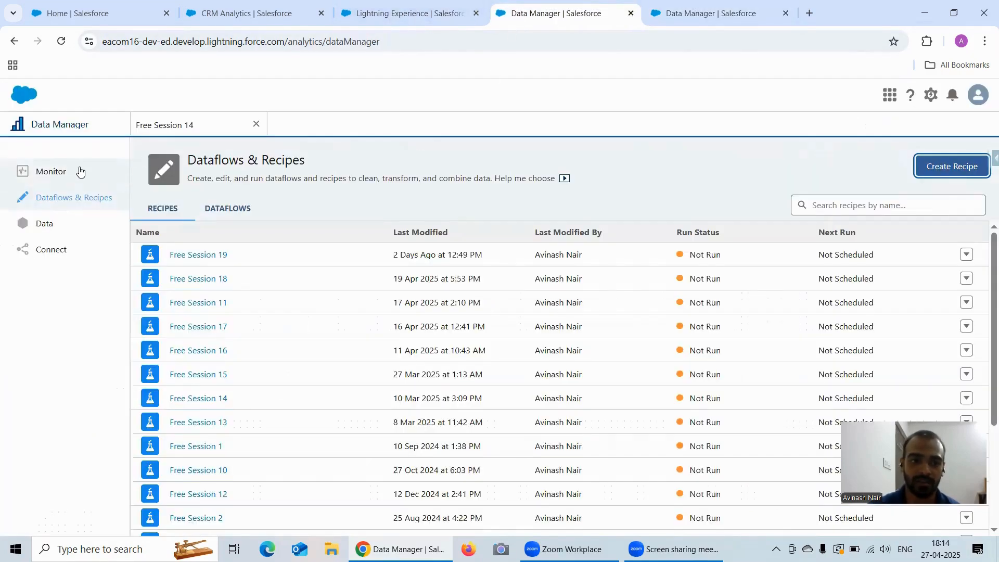
pyautogui.click(79, 171)
pyautogui.click(967, 190)
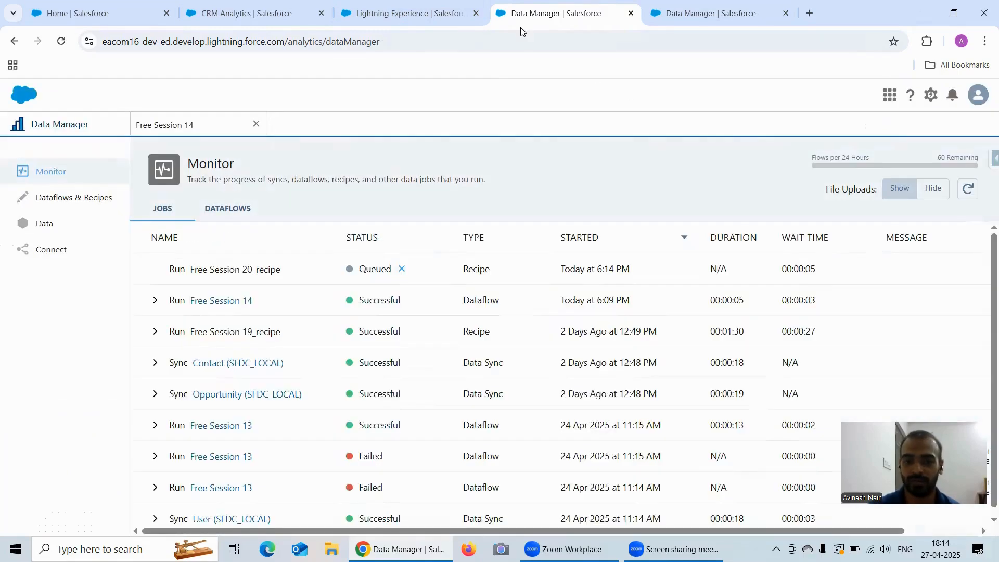
pyautogui.click(966, 189)
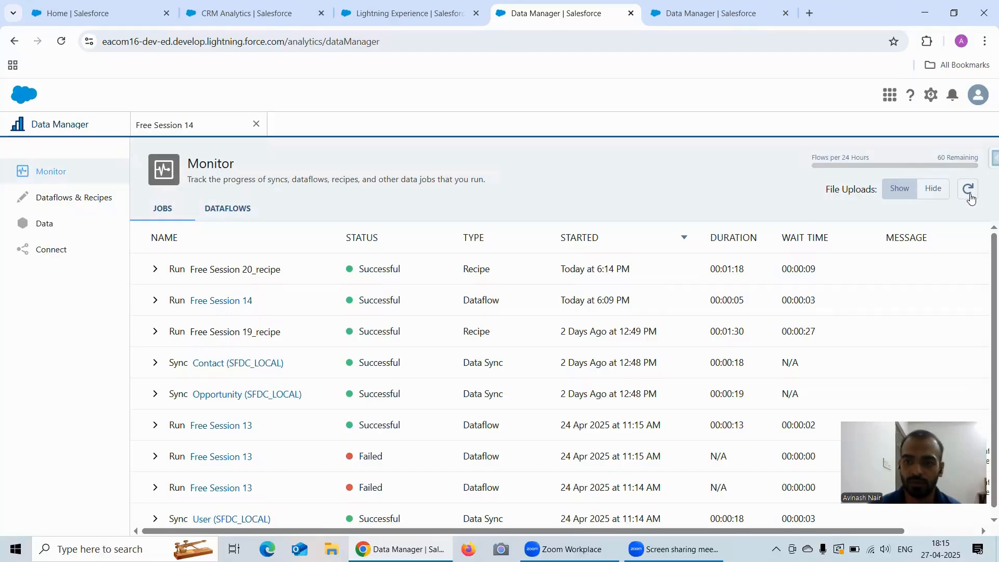
pyautogui.click(971, 197)
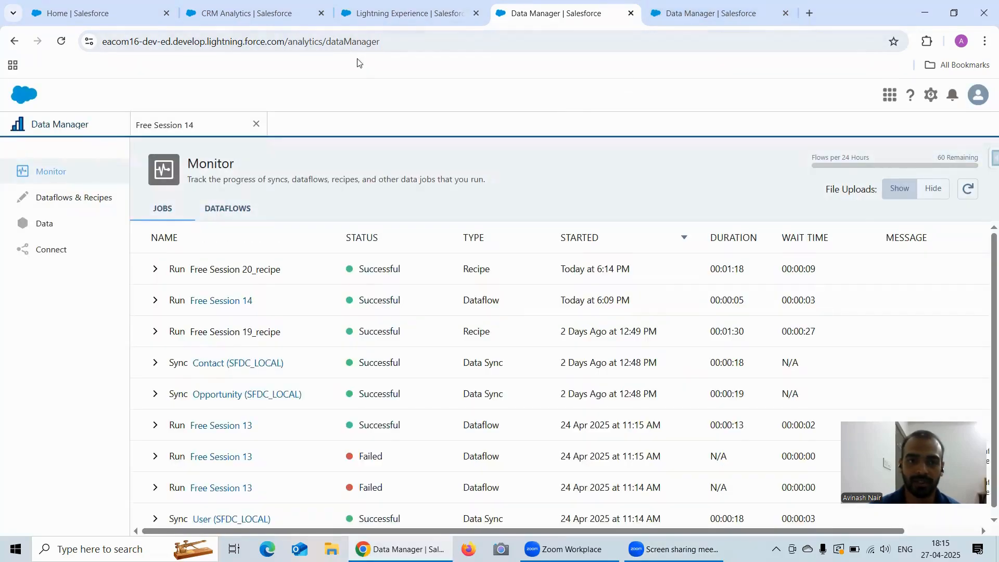
pyautogui.click(661, 14)
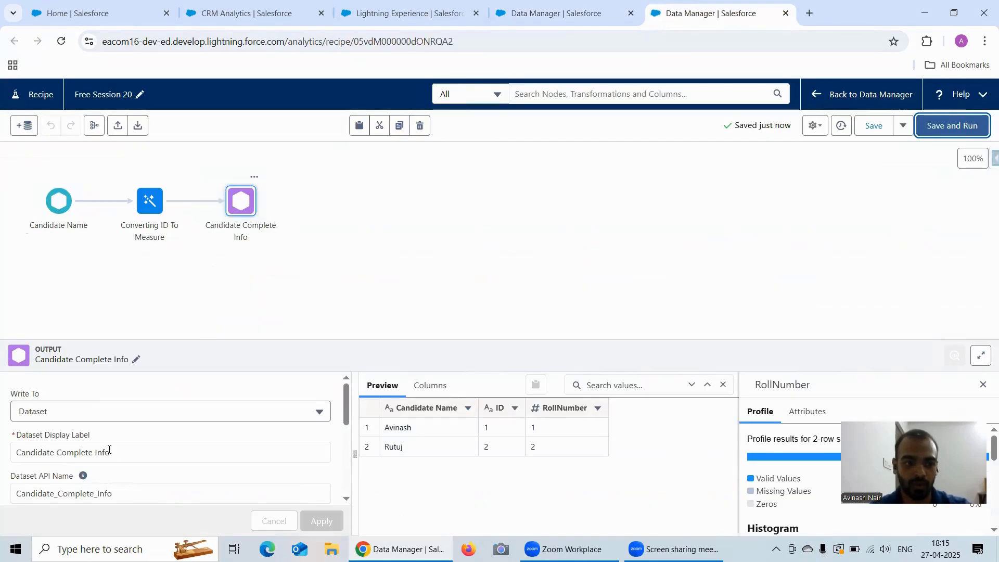
# Check the Analytics Studio browse results for the RollNumberInMeasure dataset.
pyautogui.tripleClick(109, 450)
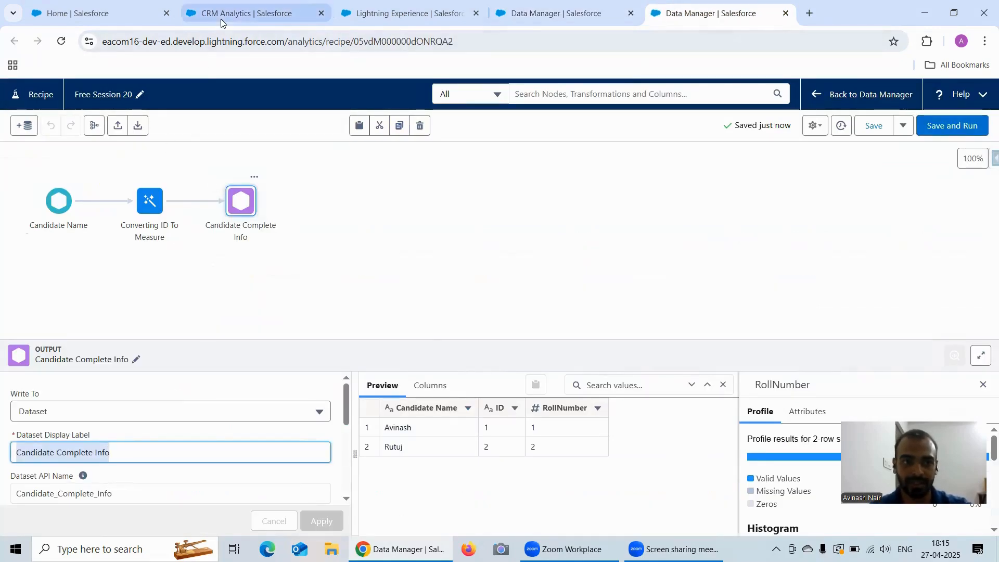
pyautogui.click(221, 14)
pyautogui.click(71, 126)
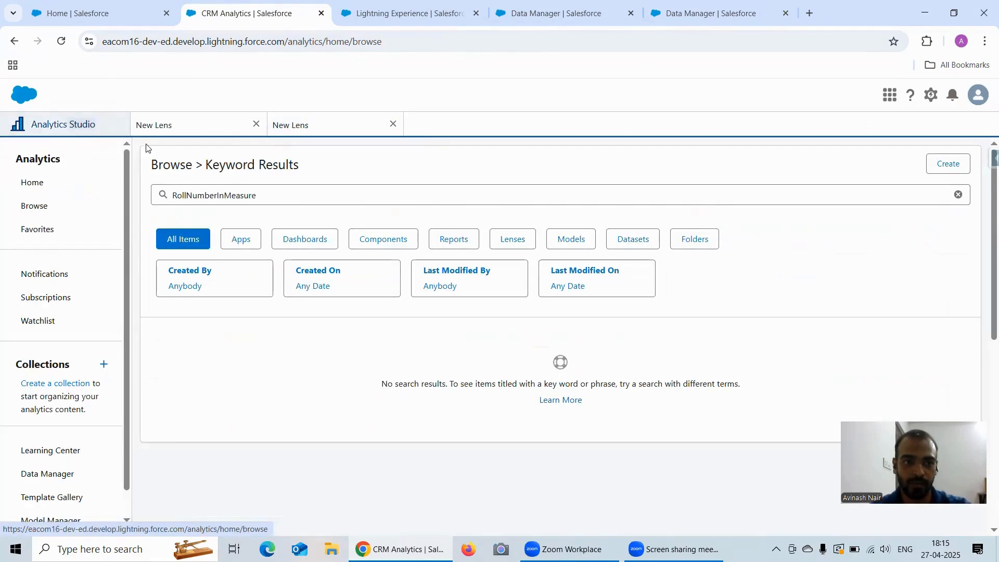
pyautogui.scroll(-5, 134, 414)
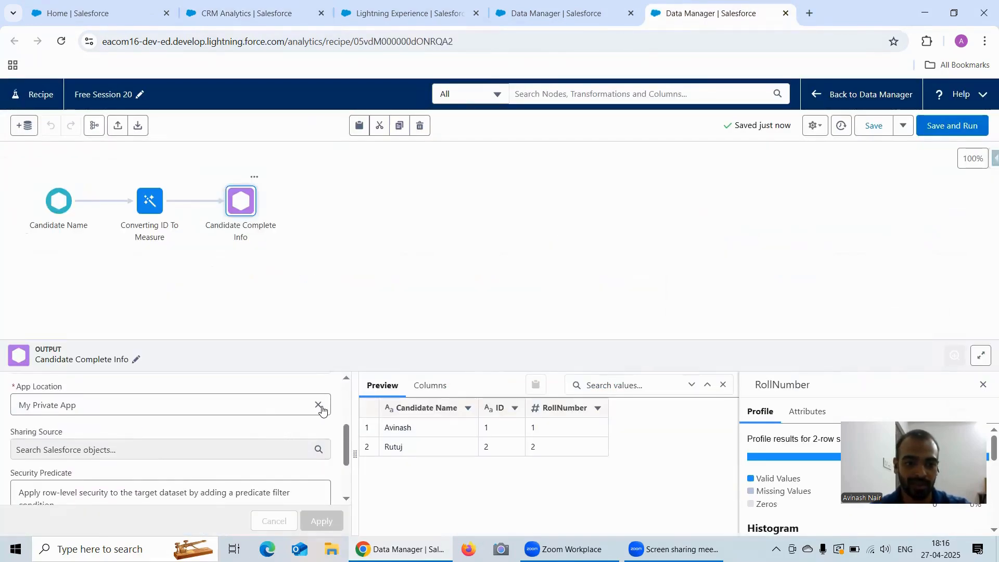
# Set the output's app location to Recipe Dataset, apply, and save and run the recipe again.
pyautogui.click(319, 405)
pyautogui.click(146, 407)
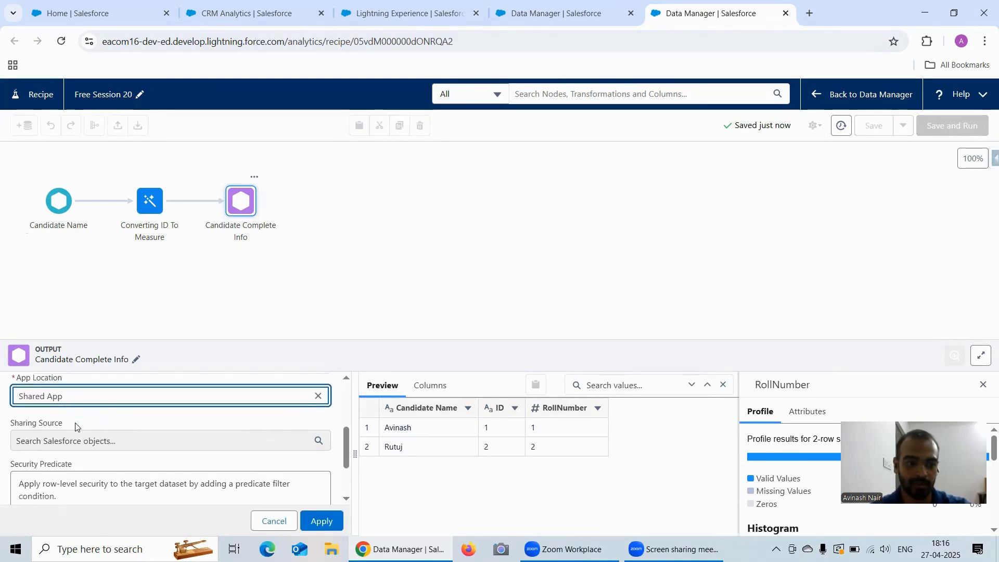
pyautogui.click(95, 435)
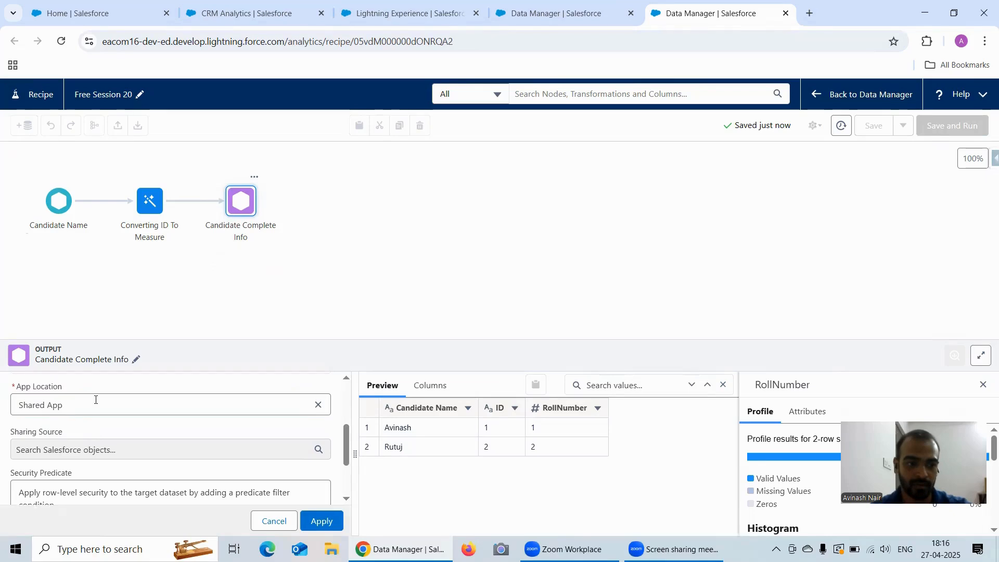
pyautogui.click(317, 405)
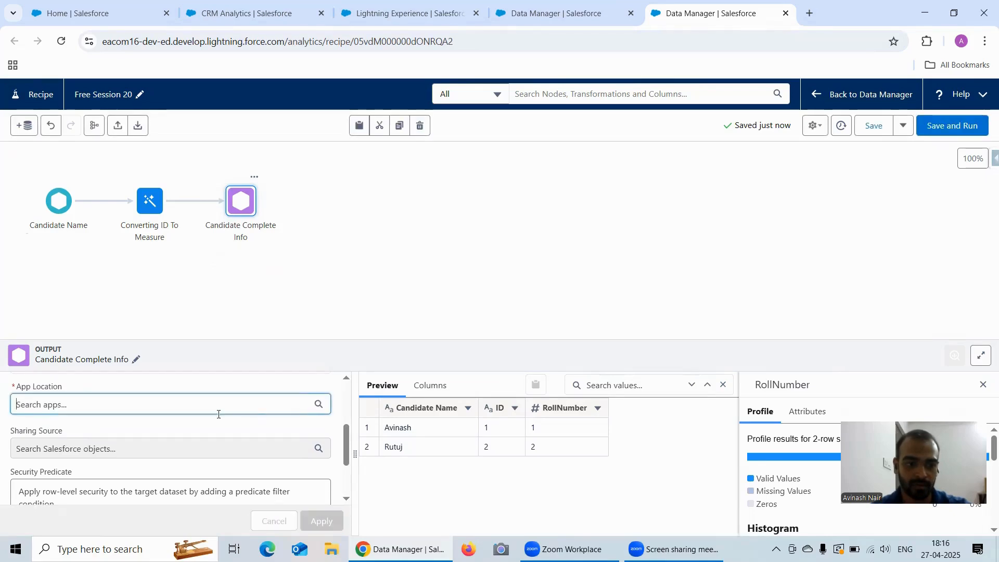
pyautogui.click(211, 409)
pyautogui.click(68, 436)
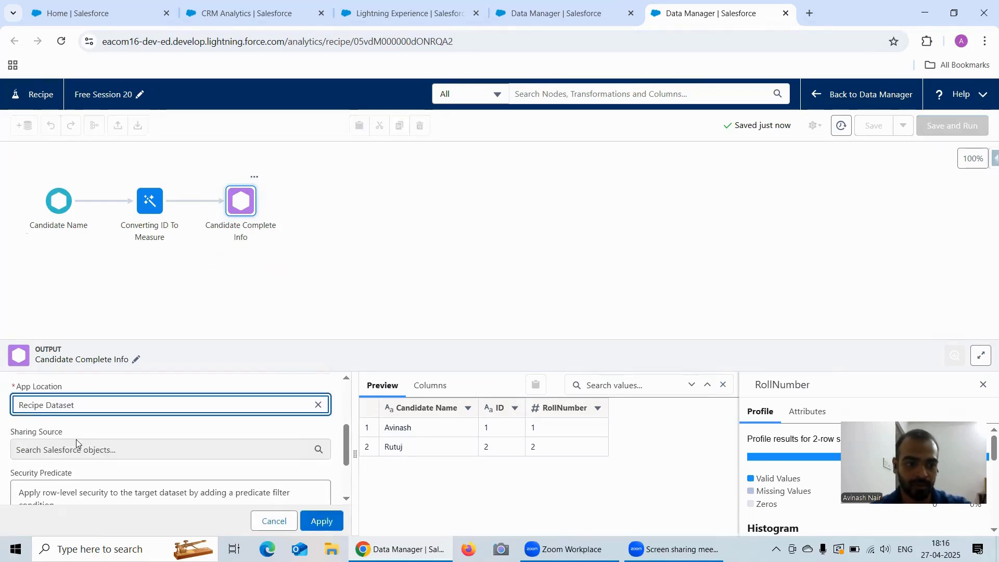
pyautogui.click(321, 521)
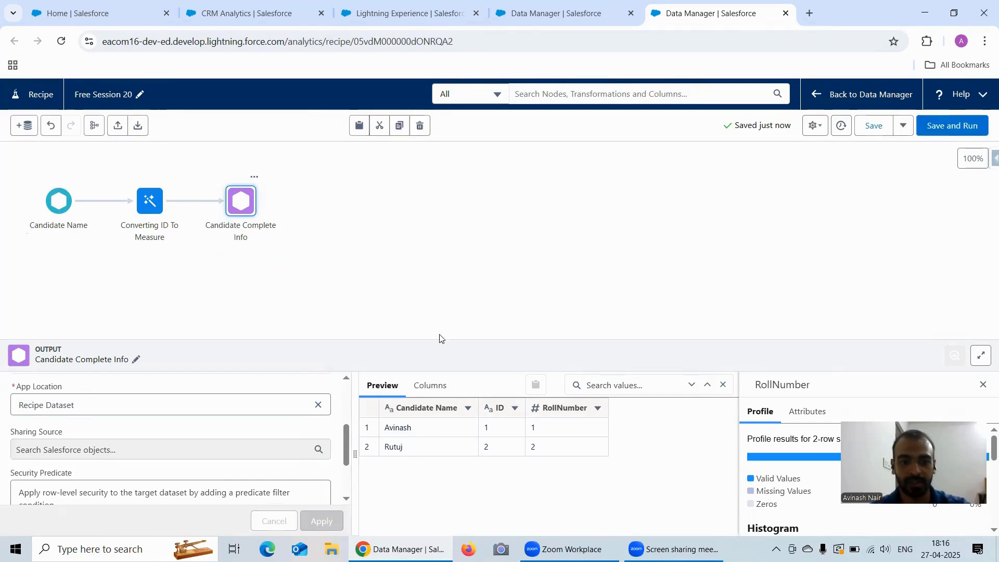
pyautogui.click(933, 126)
pyautogui.click(264, 16)
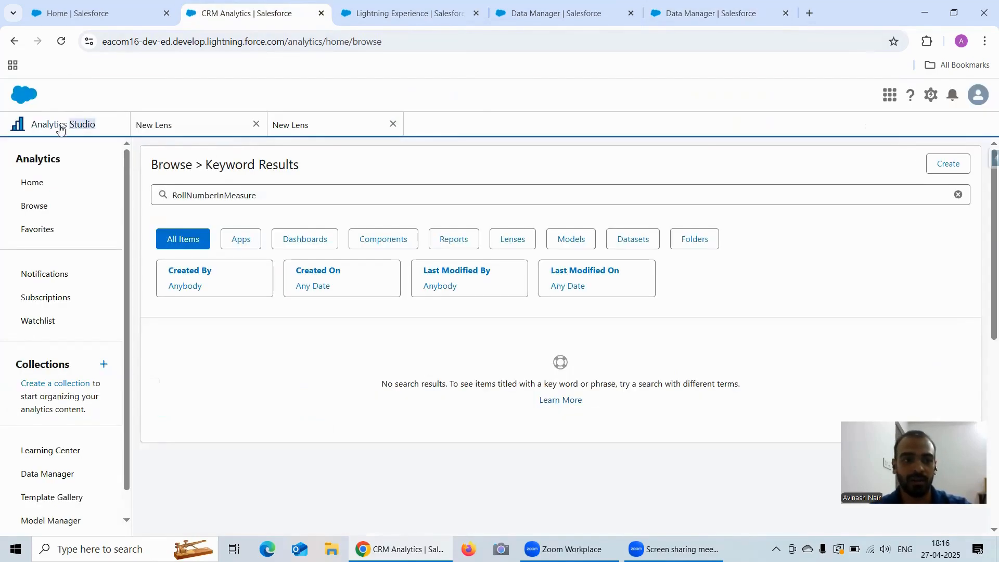
# Search for the Candidate Complete Info dataset and open it in a new lens.
pyautogui.doubleClick(260, 197)
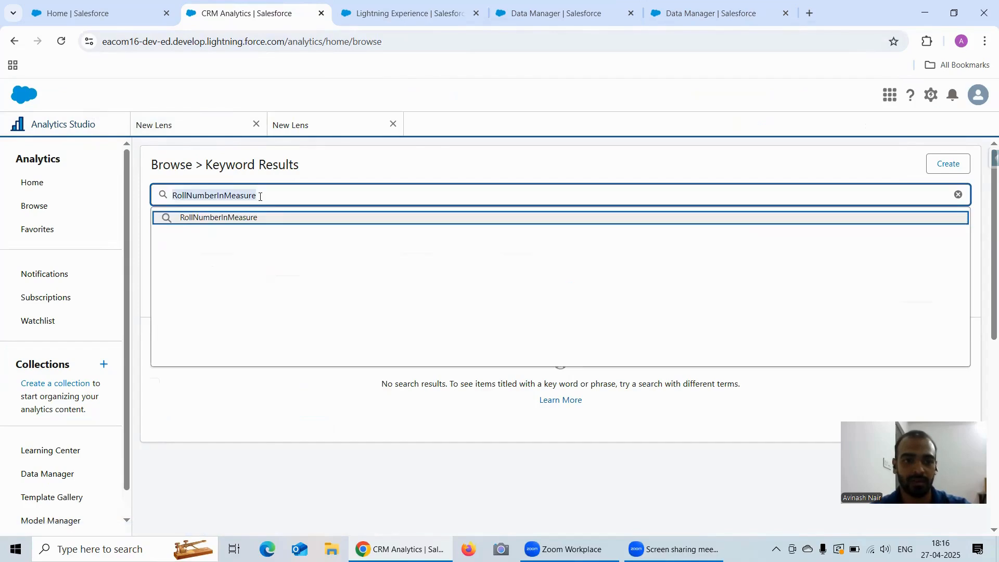
pyautogui.write('Candidate Complete Info')
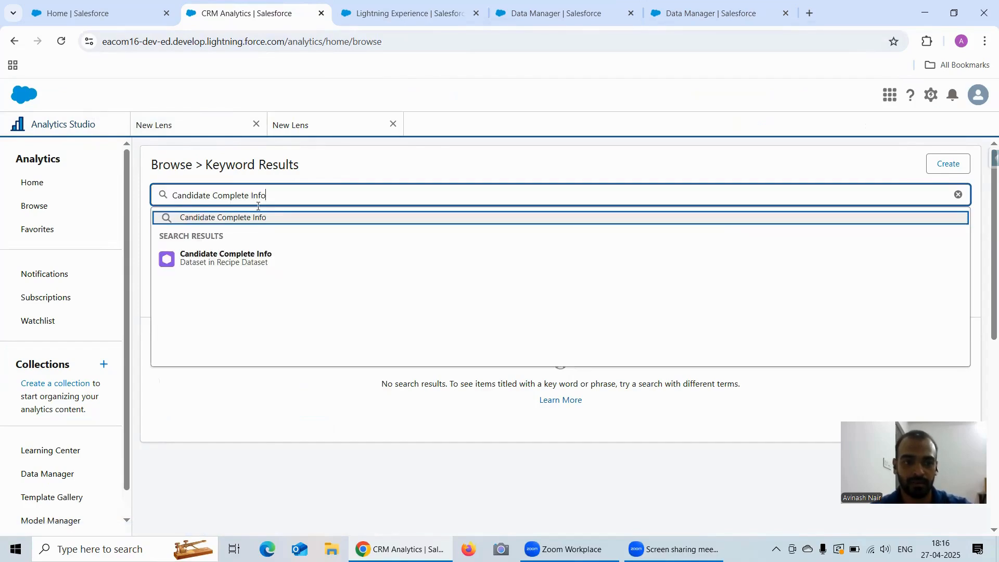
pyautogui.click(274, 263)
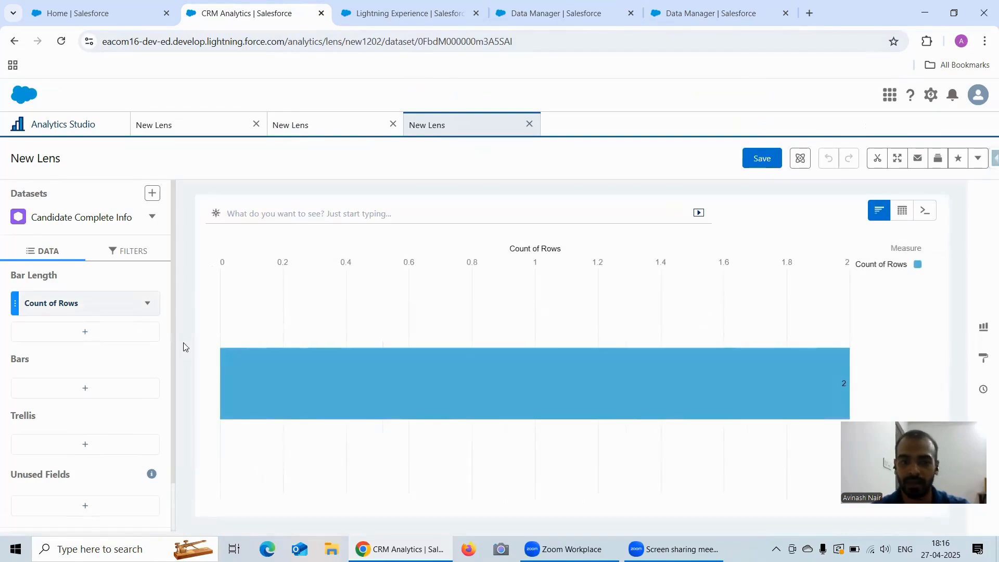
# Set the bar length to Sum of RollNumber and show the lens as a values table.
pyautogui.click(96, 304)
pyautogui.click(172, 365)
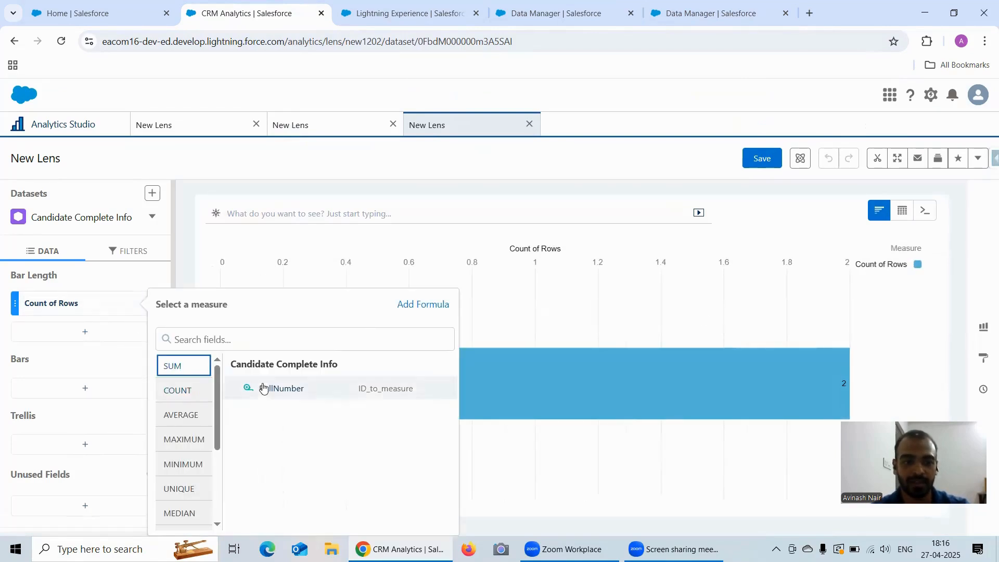
pyautogui.click(268, 387)
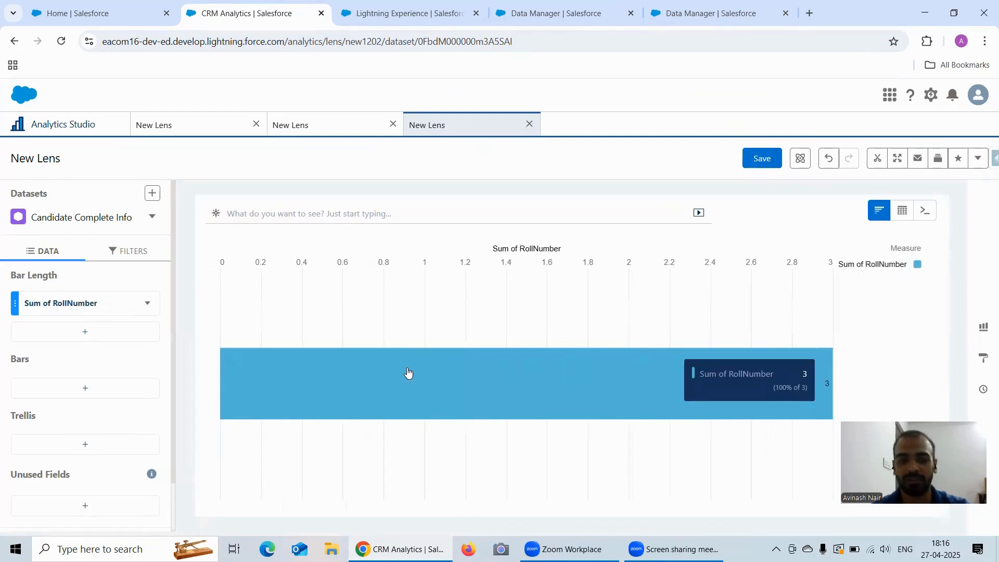
pyautogui.click(903, 210)
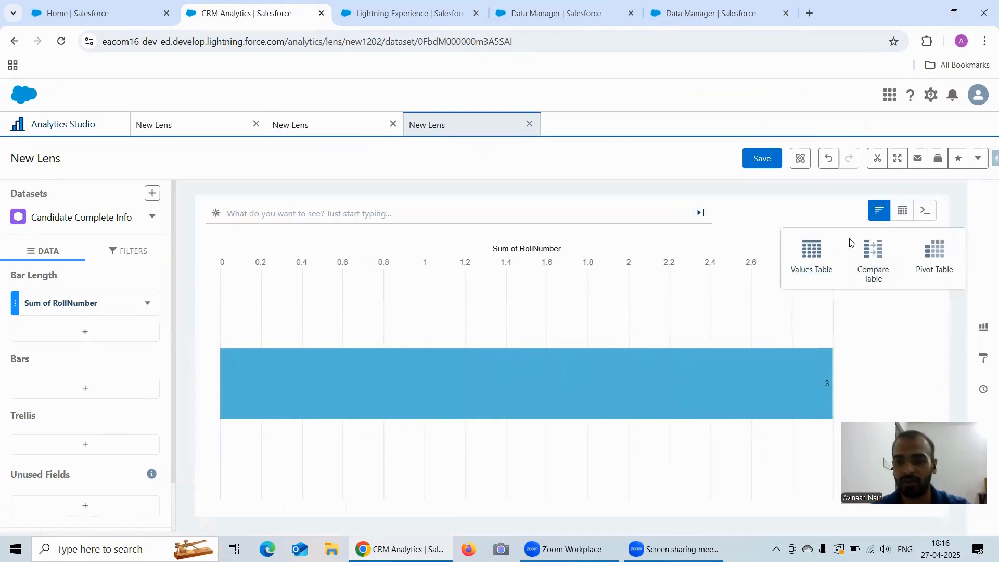
pyautogui.click(809, 256)
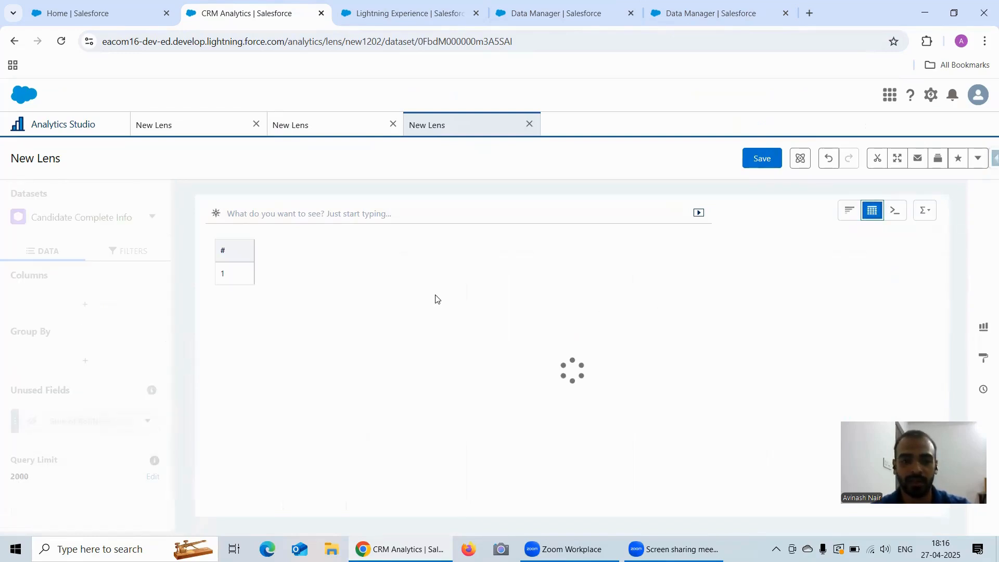
# In the Free Session 20 recipe, edit the Converting ID To Measure transform's To Number step and apply it.
pyautogui.click(673, 21)
pyautogui.click(145, 211)
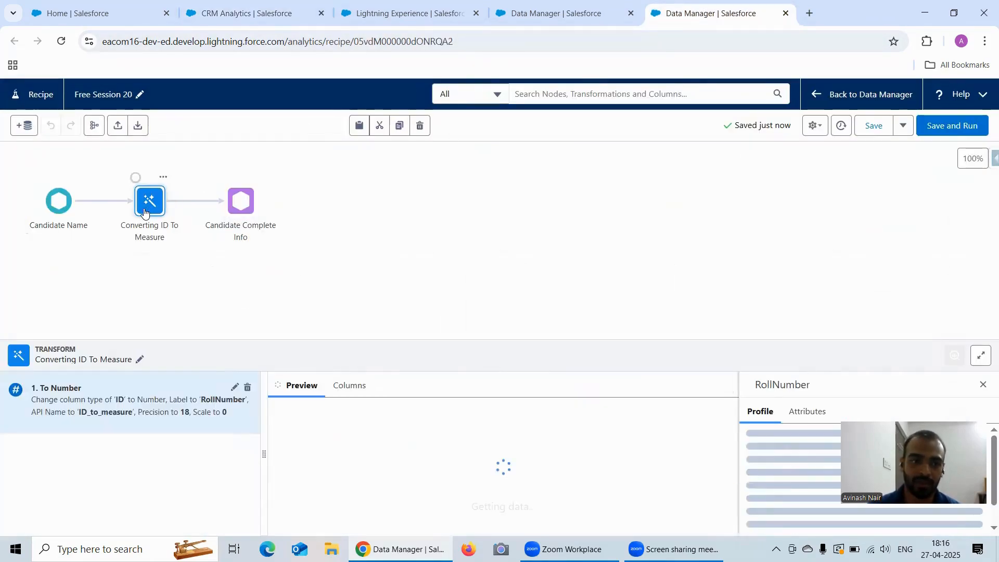
pyautogui.click(238, 393)
pyautogui.scroll(-1, 135, 444)
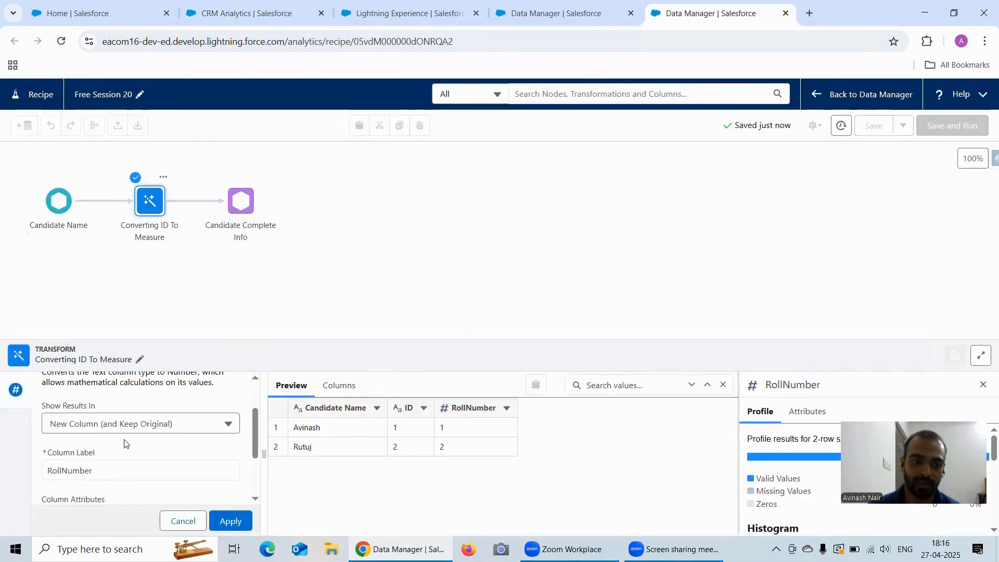
pyautogui.click(105, 429)
pyautogui.scroll(-1, 112, 439)
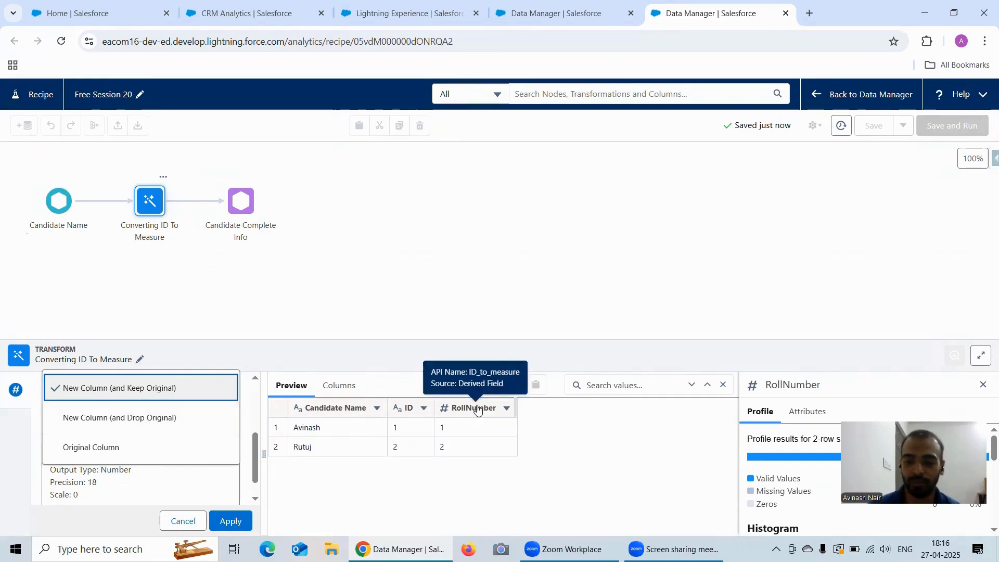
pyautogui.click(117, 418)
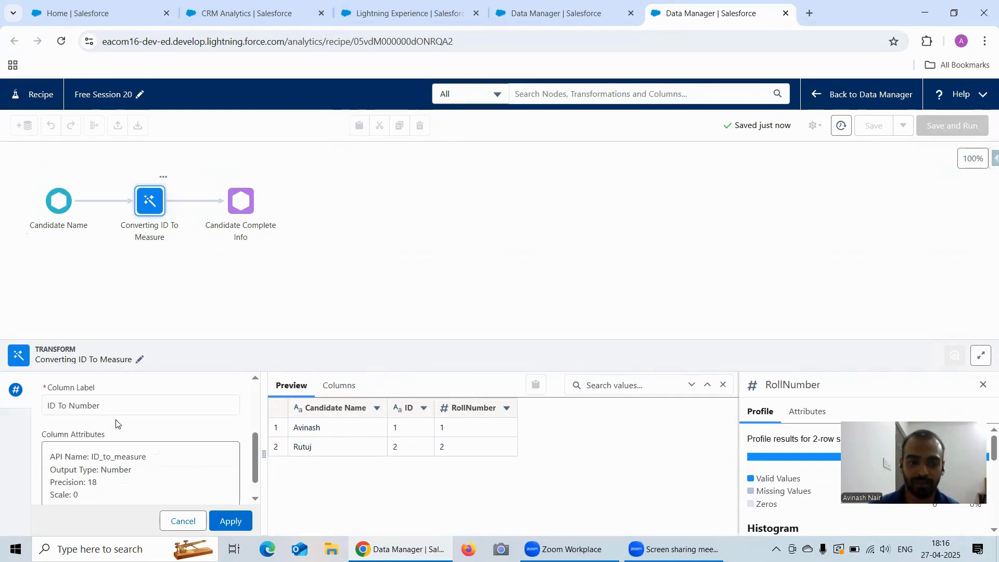
pyautogui.click(227, 520)
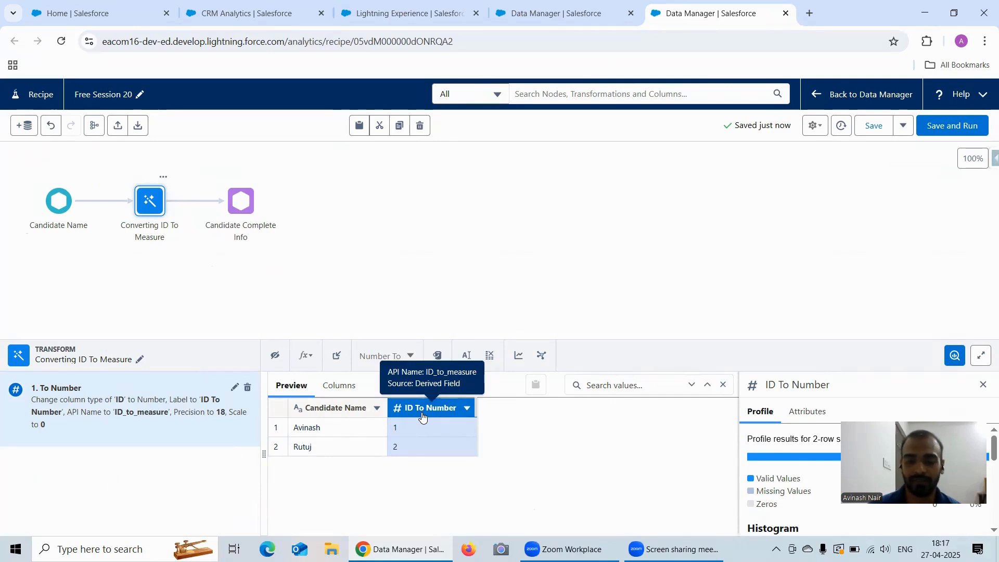
# Set the To Number step's results to Original Column, apply, and view the Monitor jobs list.
pyautogui.click(236, 387)
pyautogui.click(131, 484)
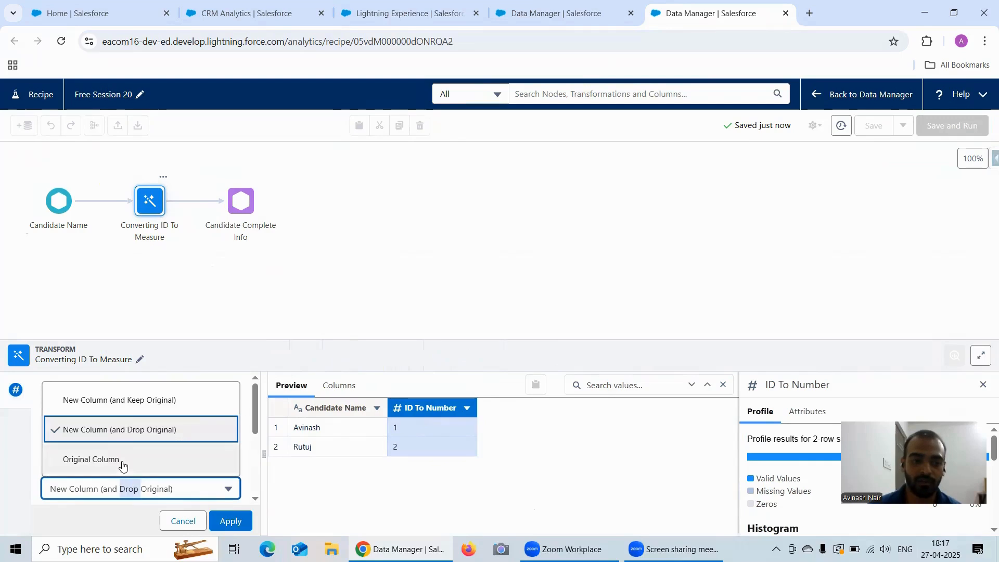
pyautogui.click(127, 460)
pyautogui.click(231, 521)
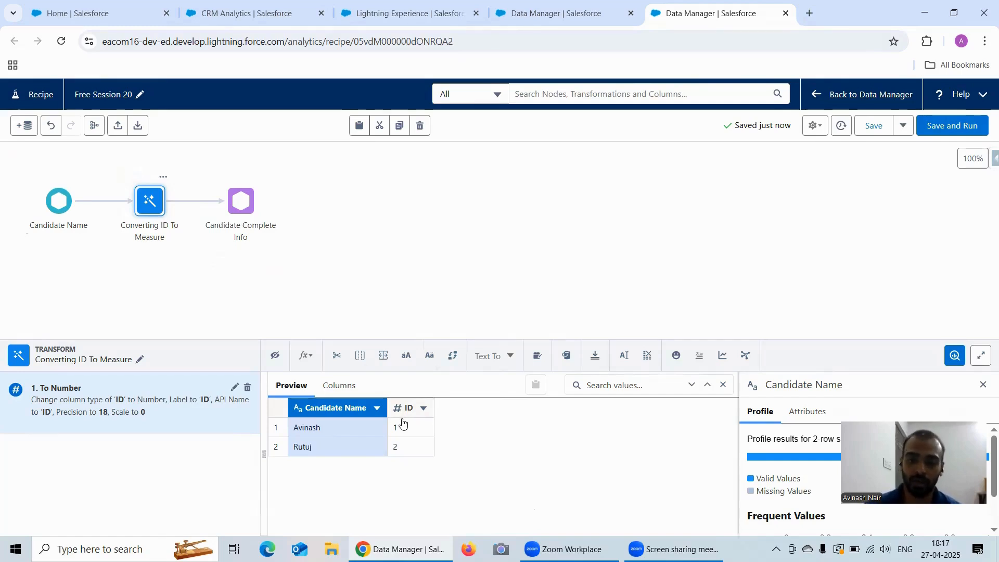
pyautogui.click(495, 19)
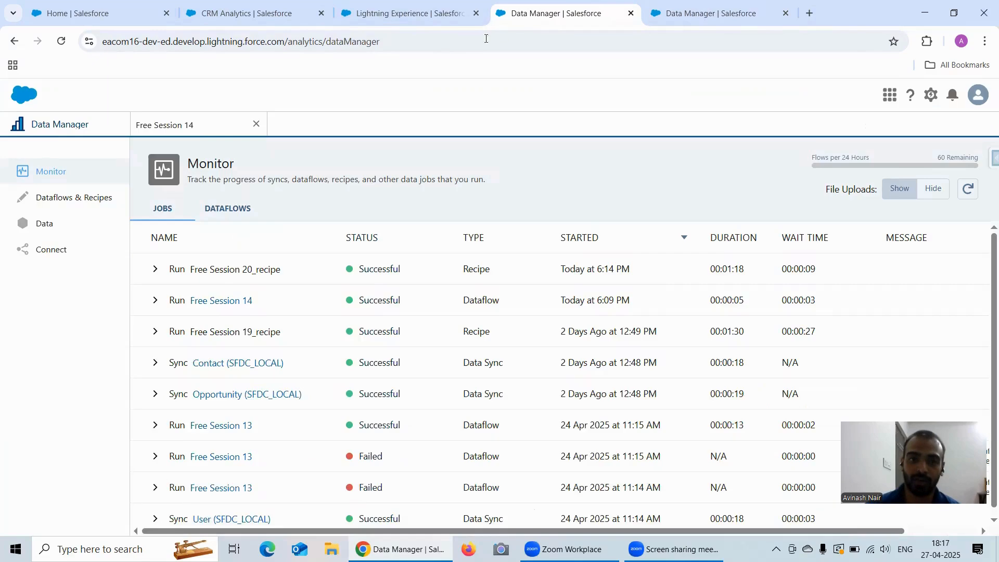
# Check the IDToMeasure node's output fields in the Free Session 14 dataflow, then return to the Free Session 20 recipe.
pyautogui.click(196, 130)
pyautogui.click(258, 255)
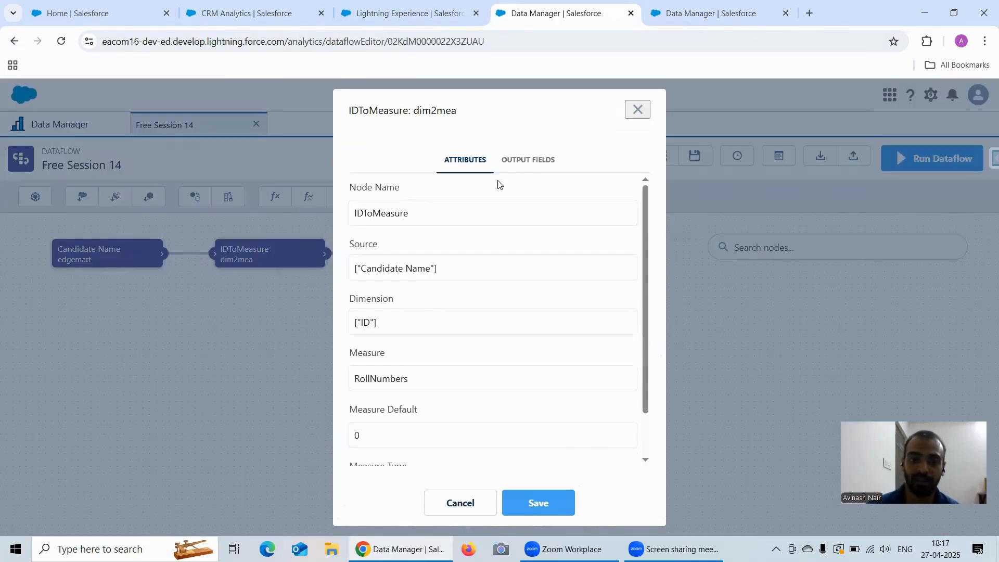
pyautogui.click(519, 167)
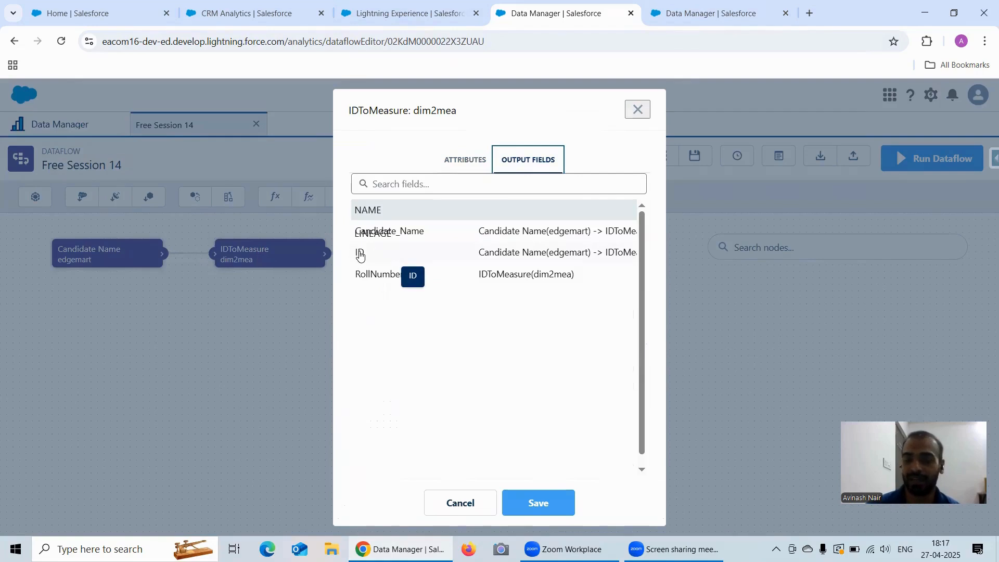
pyautogui.click(638, 109)
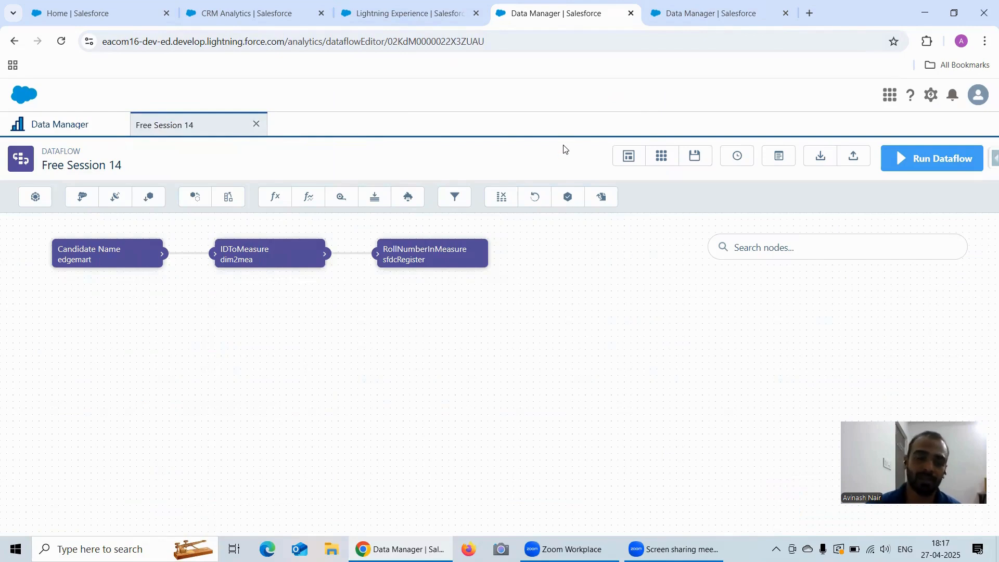
pyautogui.click(670, 22)
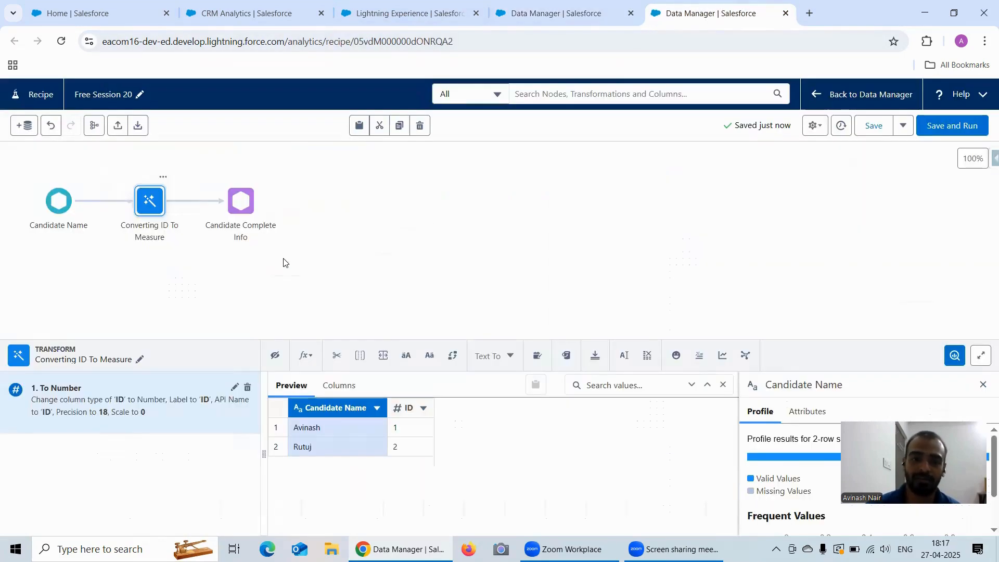
pyautogui.click(508, 359)
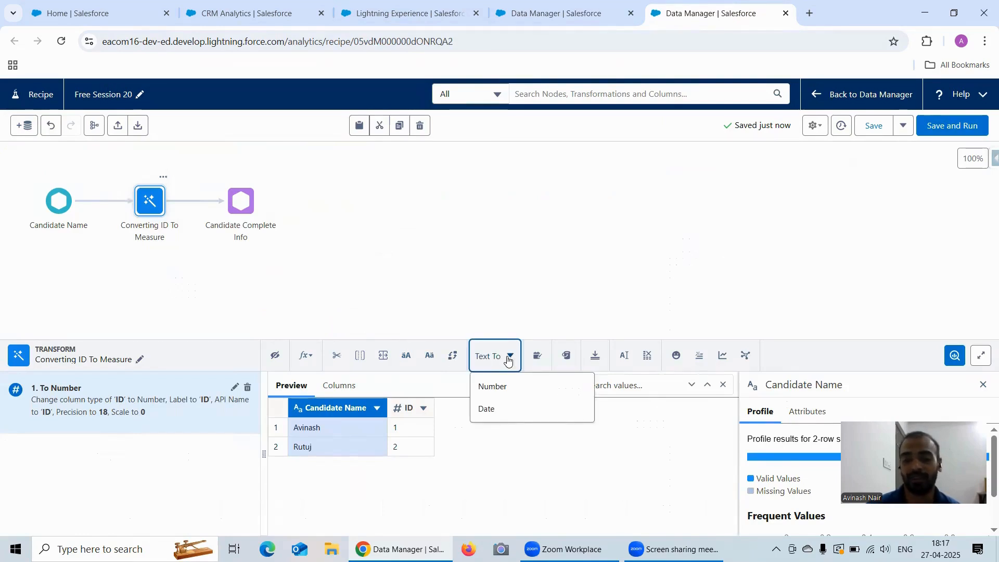
pyautogui.click(406, 408)
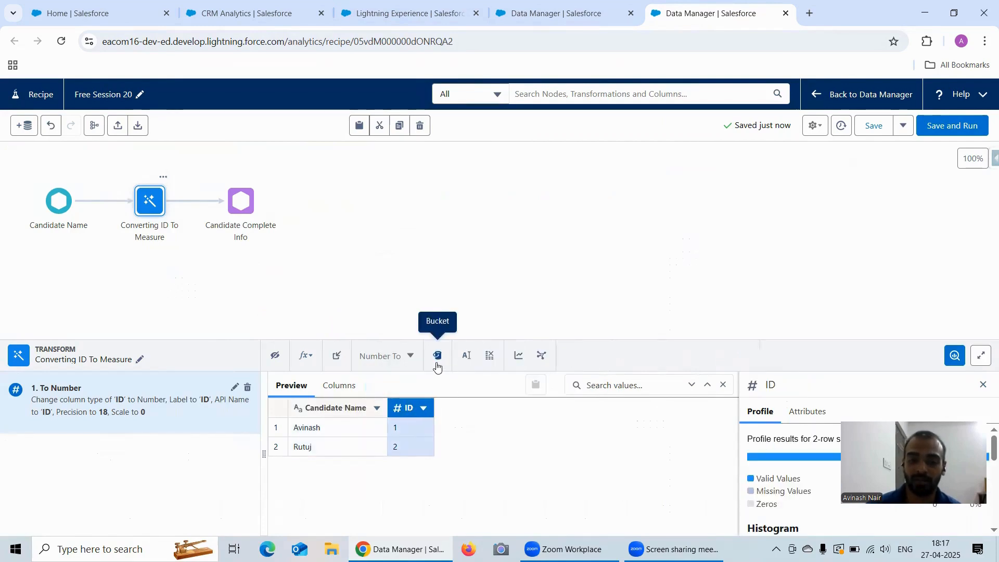
pyautogui.click(393, 366)
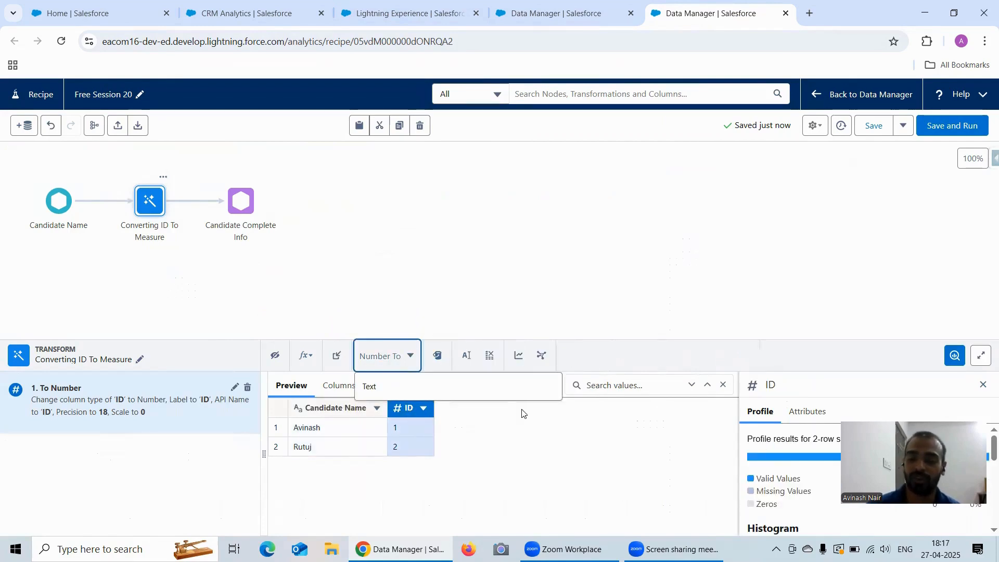
pyautogui.click(534, 423)
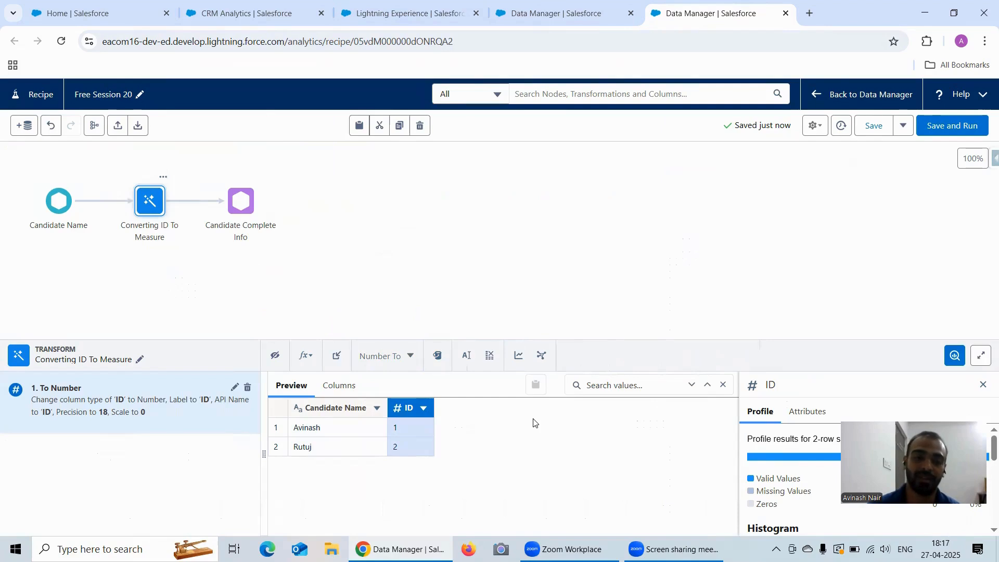